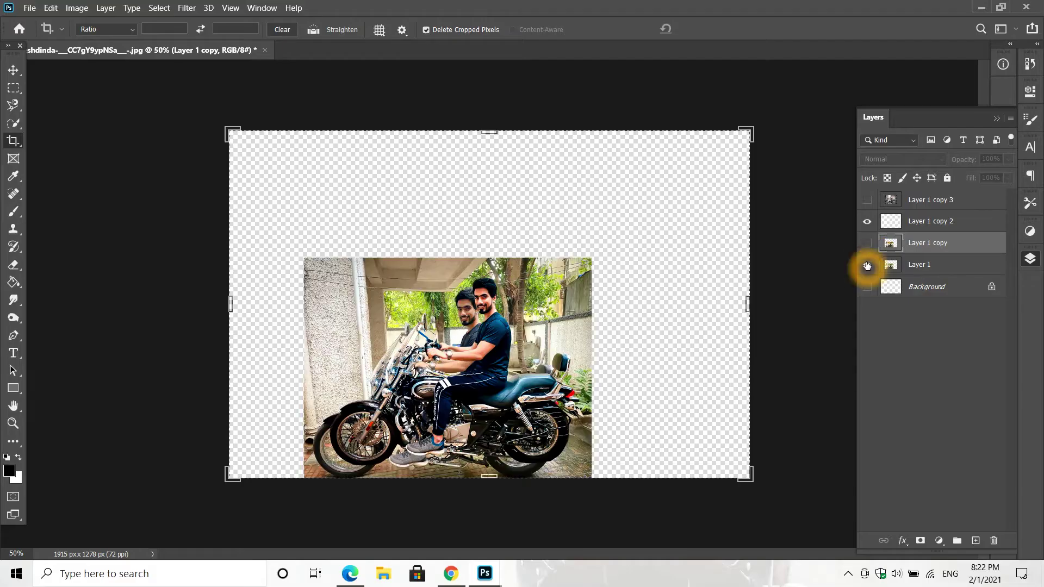
Compare the photo and cut-out rider layers by toggling their visibility.
left_click(867, 243)
key("ctrl+plus")
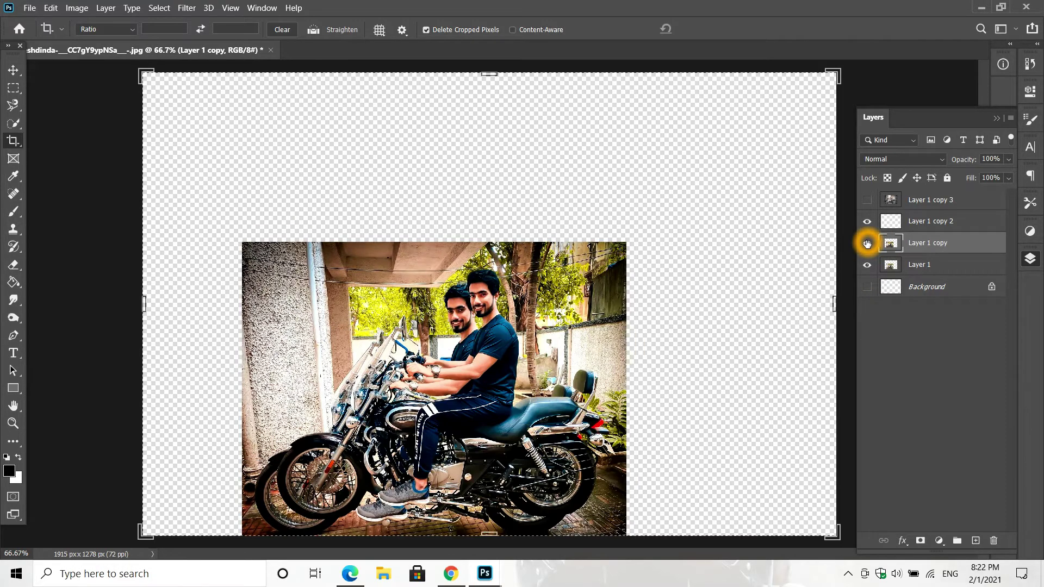
left_click(867, 221)
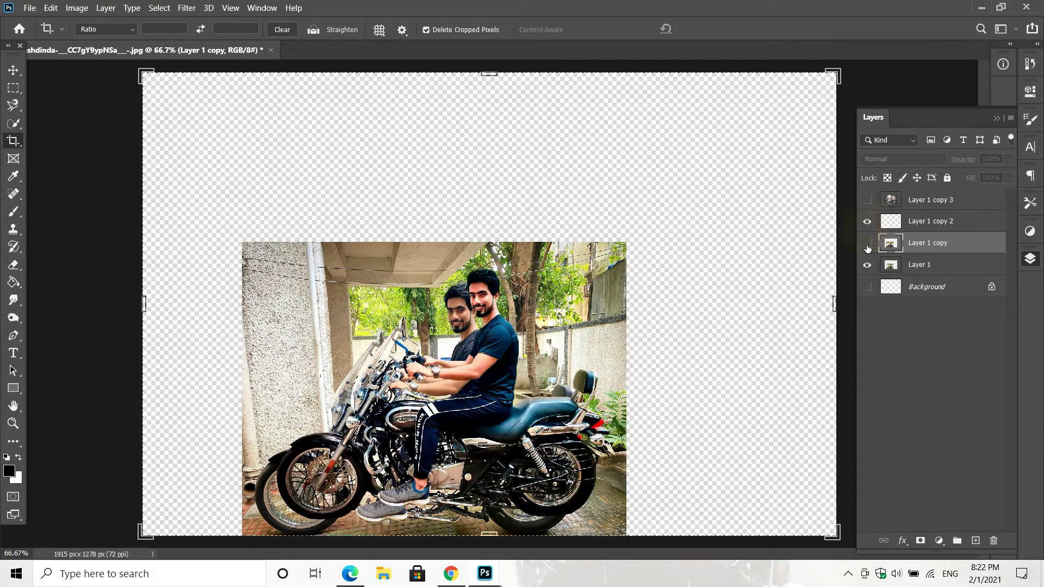
left_click(867, 243)
left_click(867, 243)
left_click(867, 265)
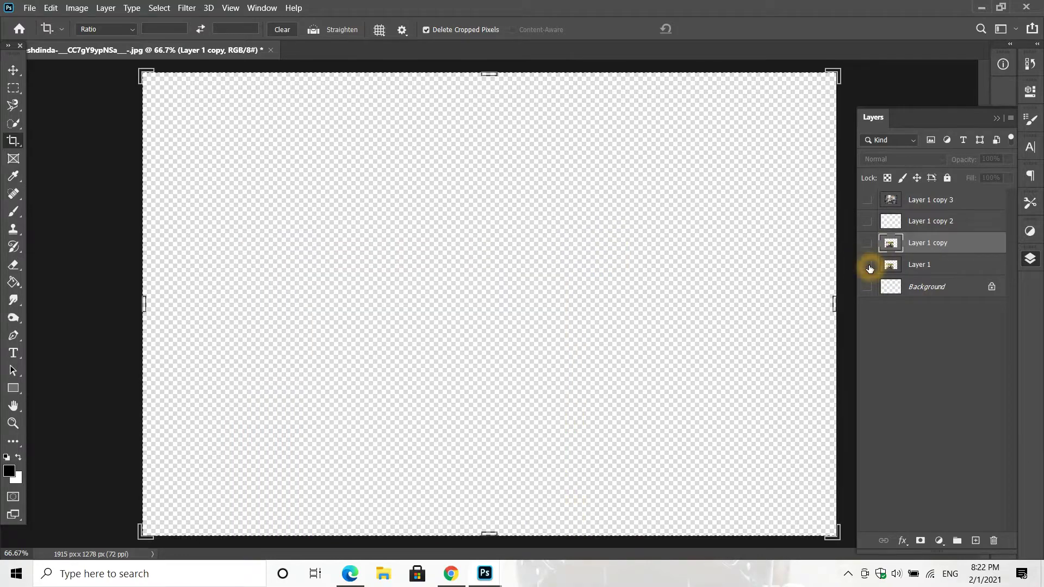
left_click(867, 221)
left_click(867, 264)
left_click(868, 219)
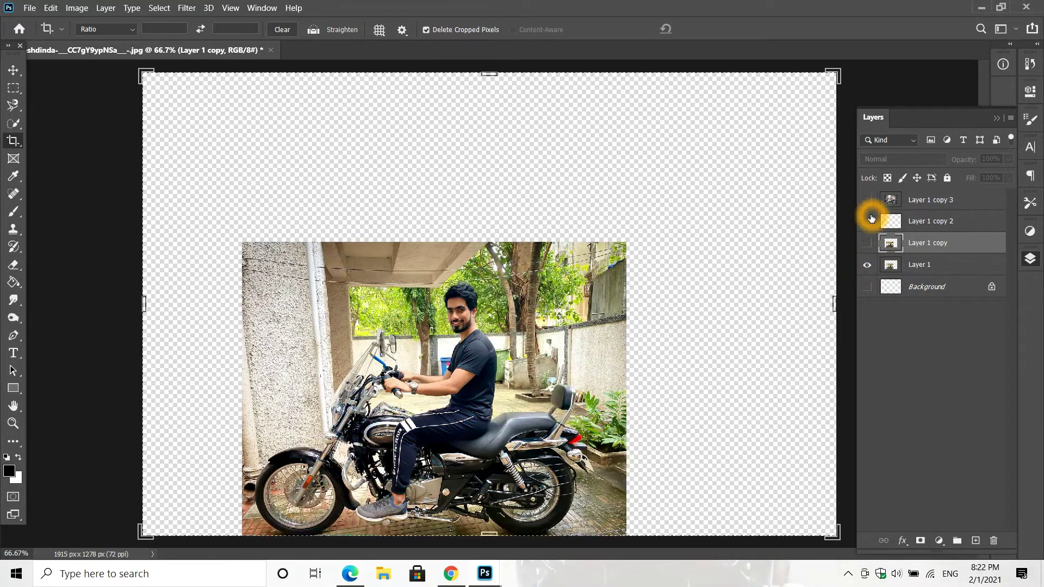
key("ctrl+plus")
key("ctrl+minus")
key("ctrl+minus")
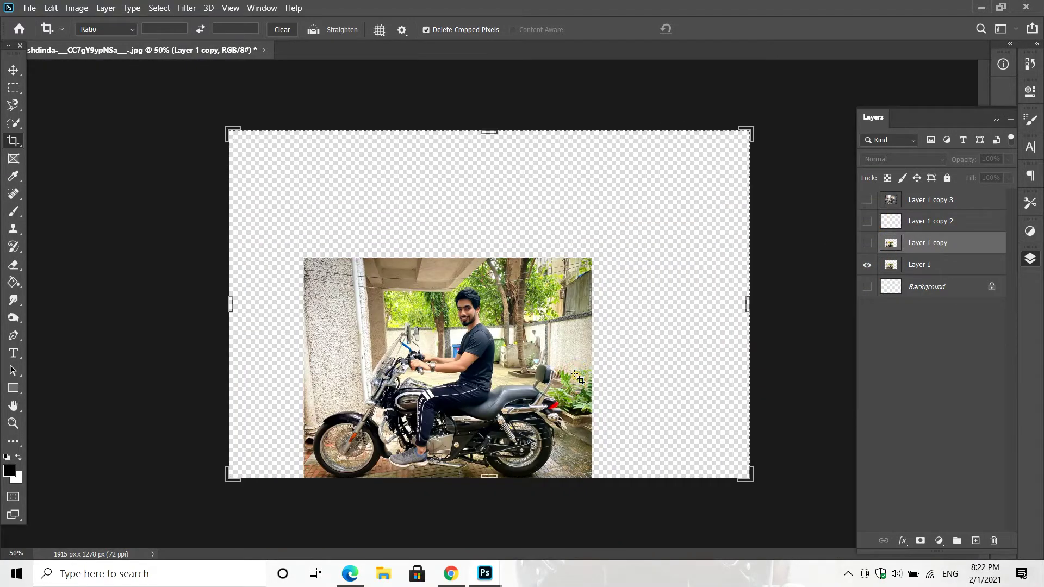
Cancel the crop and leave only the cut-out rider layer, Layer 1 copy 2, visible.
left_click(574, 376)
left_click(711, 29)
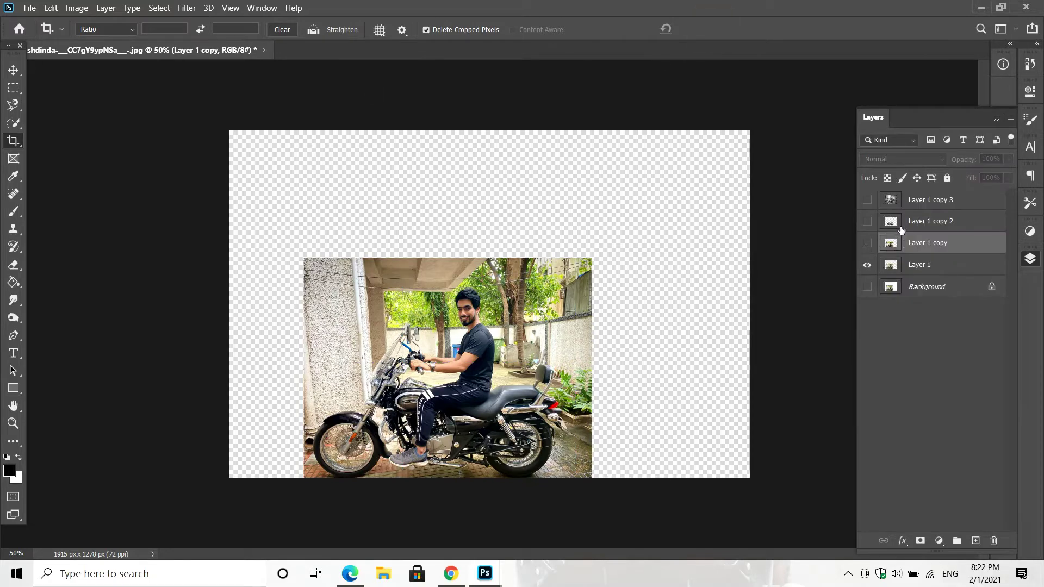
left_click(867, 264)
left_click(867, 222)
key("ctrl+plus")
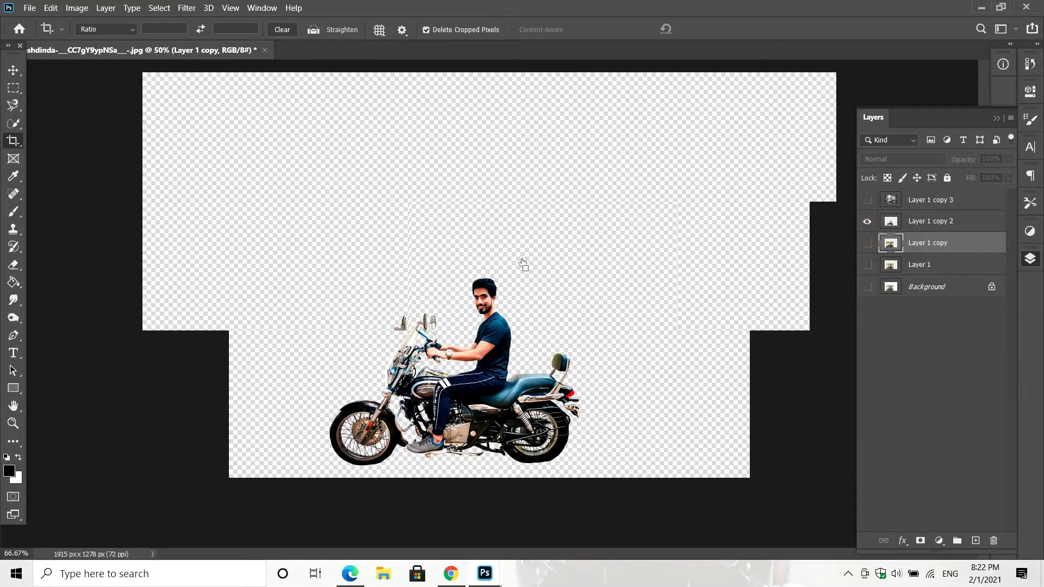
key("ctrl+plus")
key("ctrl+plus")
key("ctrl+plus")
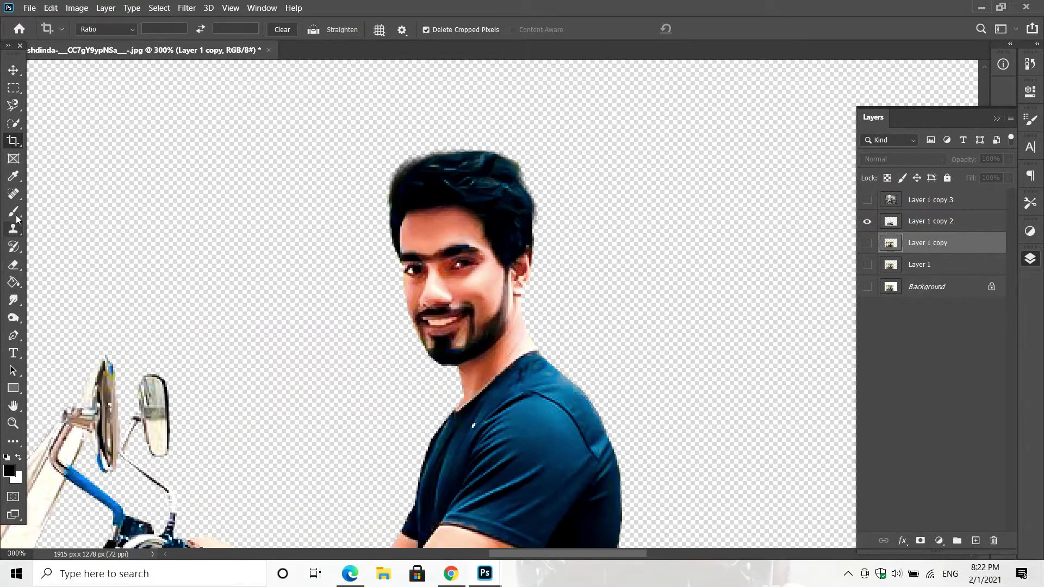
Try the Dodge and Smudge tools, then return to the Move tool.
right_click(13, 318)
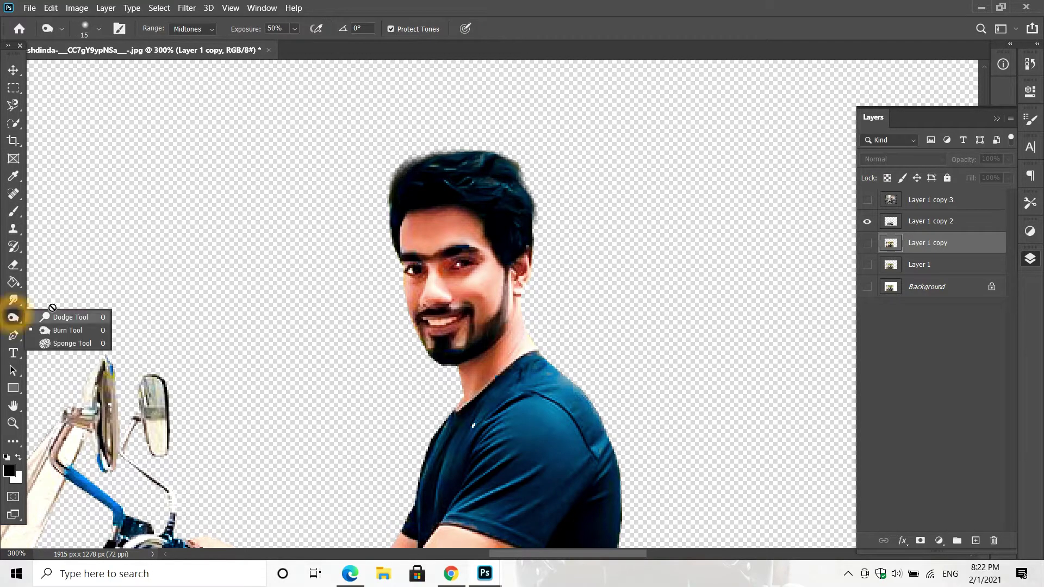
left_click(81, 321)
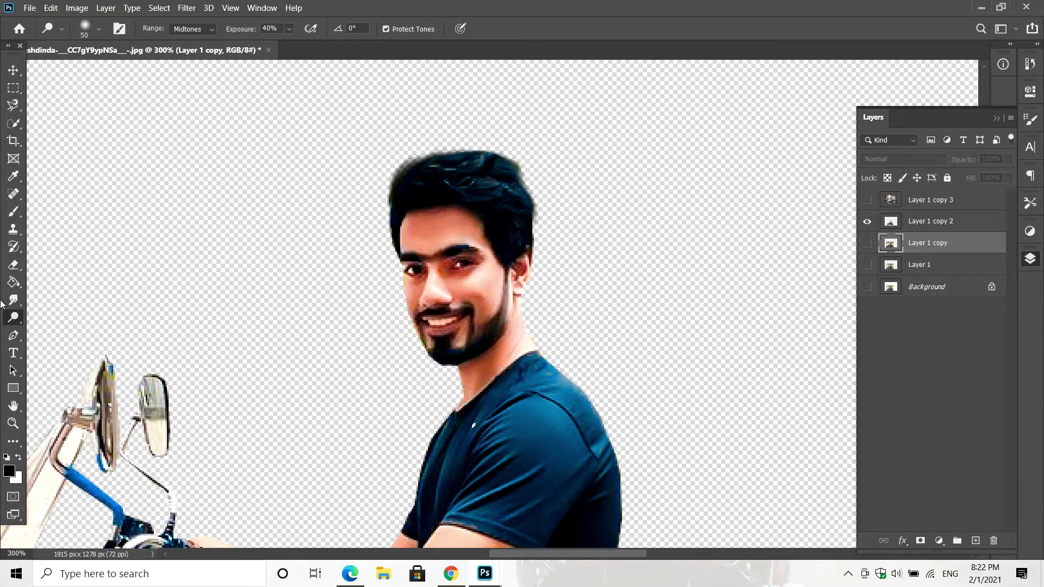
left_click(16, 308)
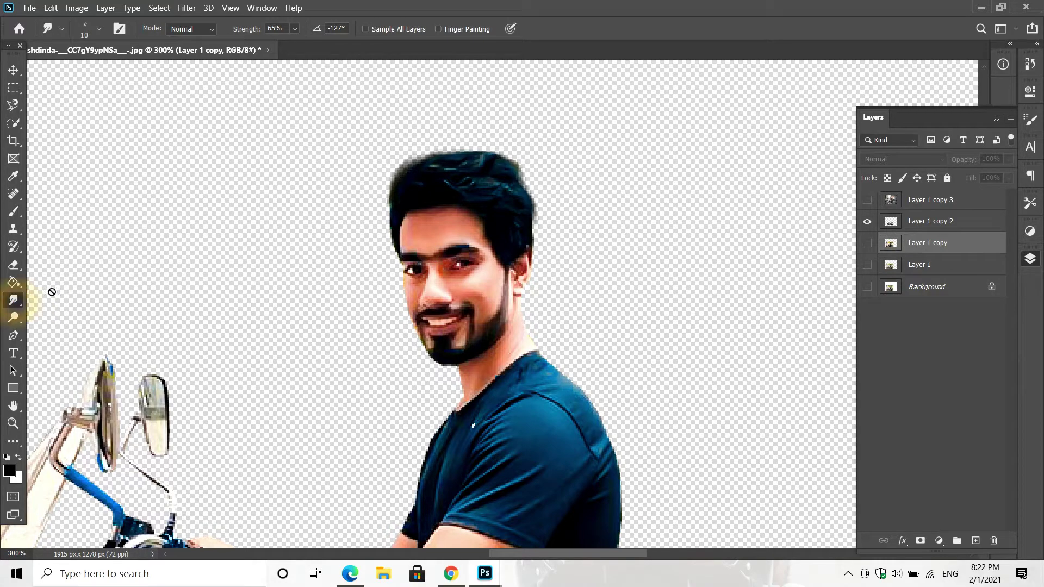
left_click(12, 65)
key("ctrl+minus")
key("ctrl+minus")
key("ctrl+minus")
key("ctrl+plus")
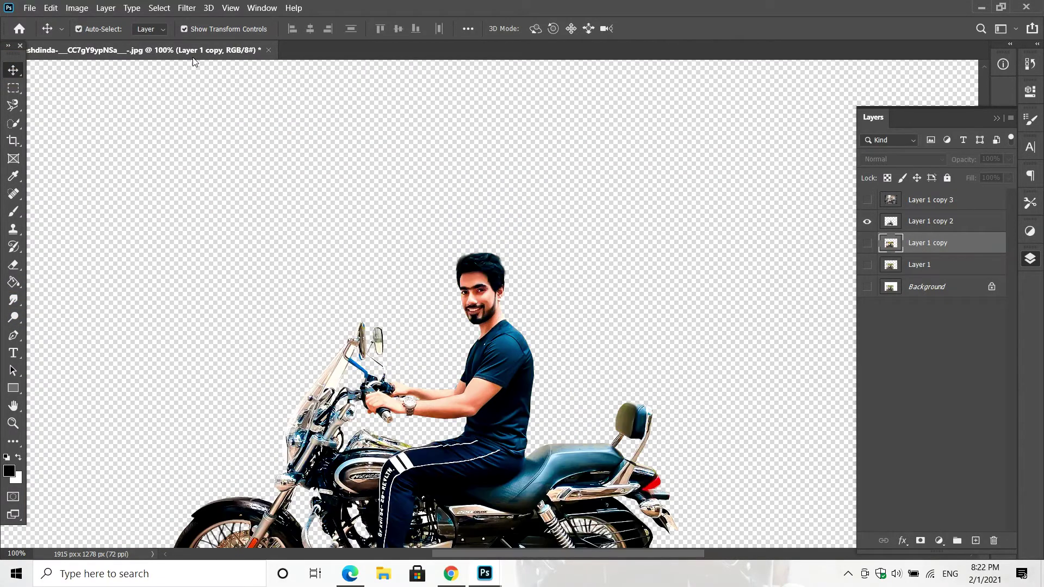
key("ctrl+minus")
Apply Selective Color to Layer 1 copy 2, raising the black amount in Blacks.
left_click(82, 9)
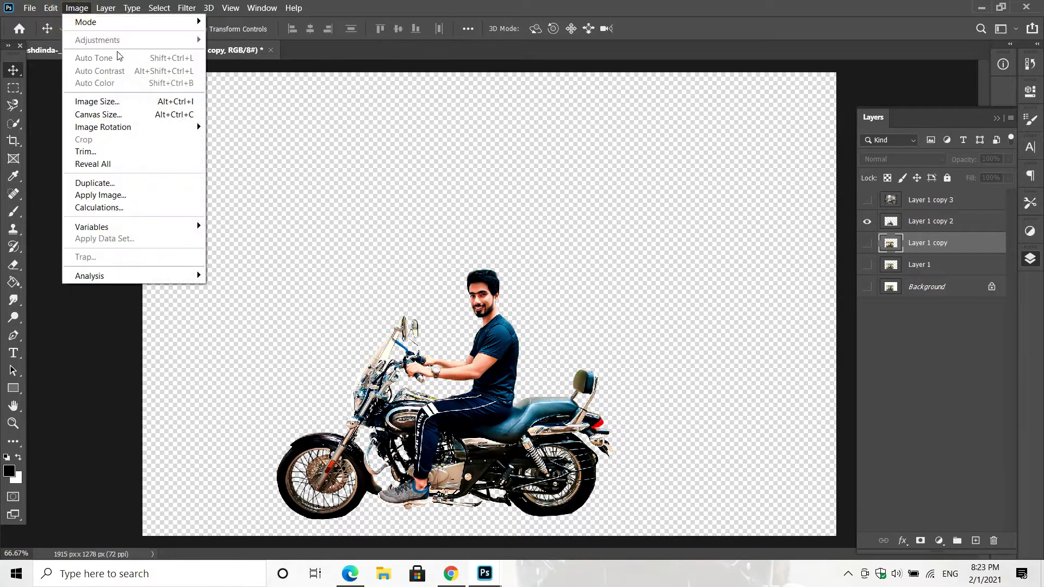
left_click(473, 307)
left_click(489, 334)
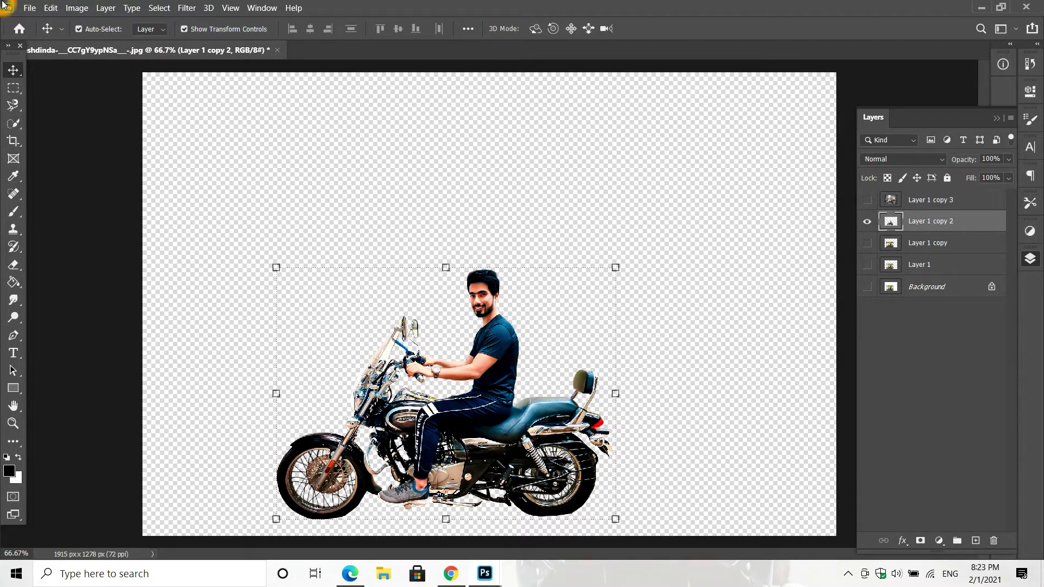
left_click(82, 9)
mouse_move(97, 40)
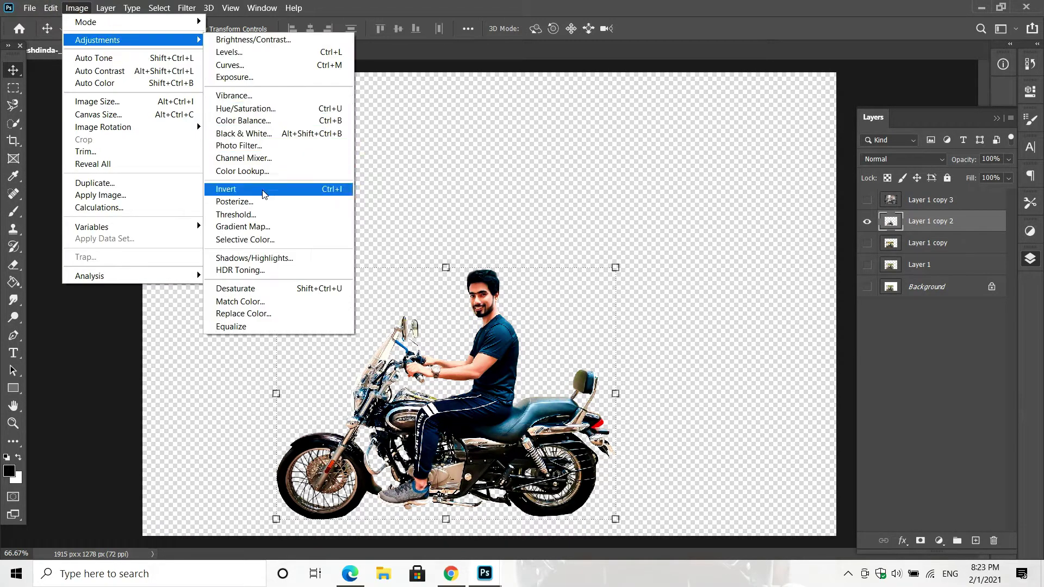
left_click(278, 241)
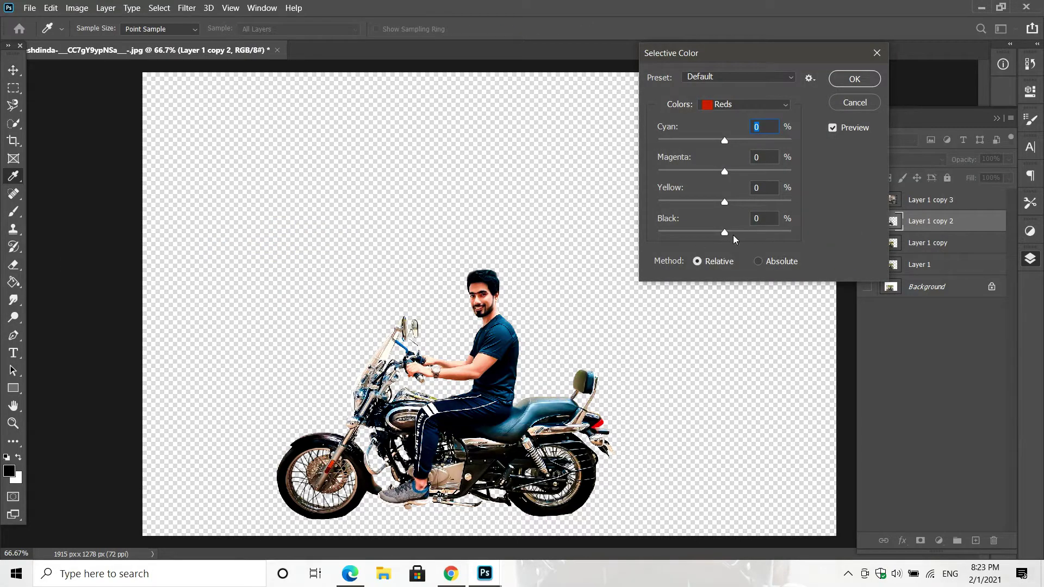
key("ctrl+plus")
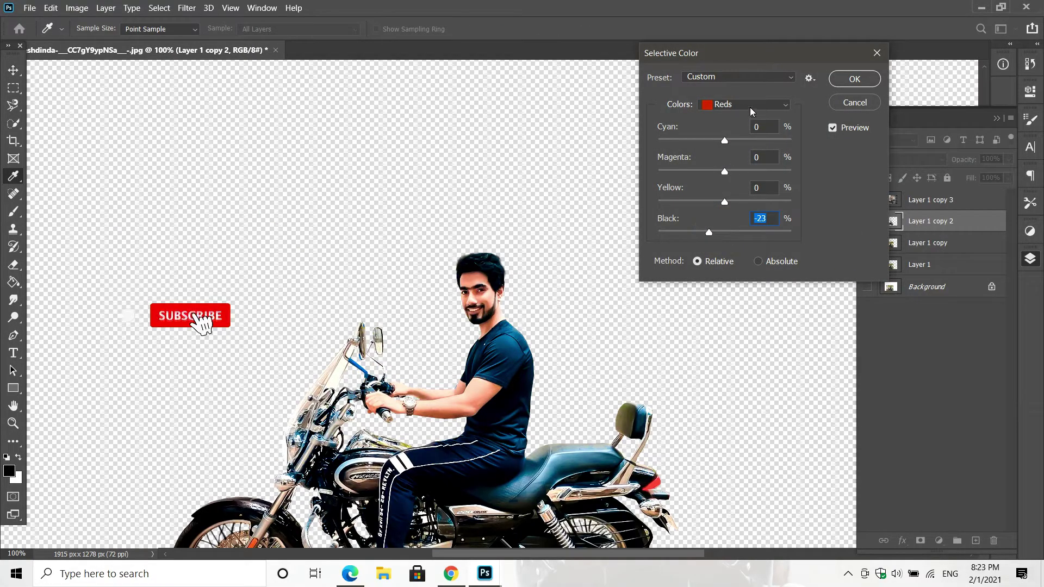
left_click(752, 111)
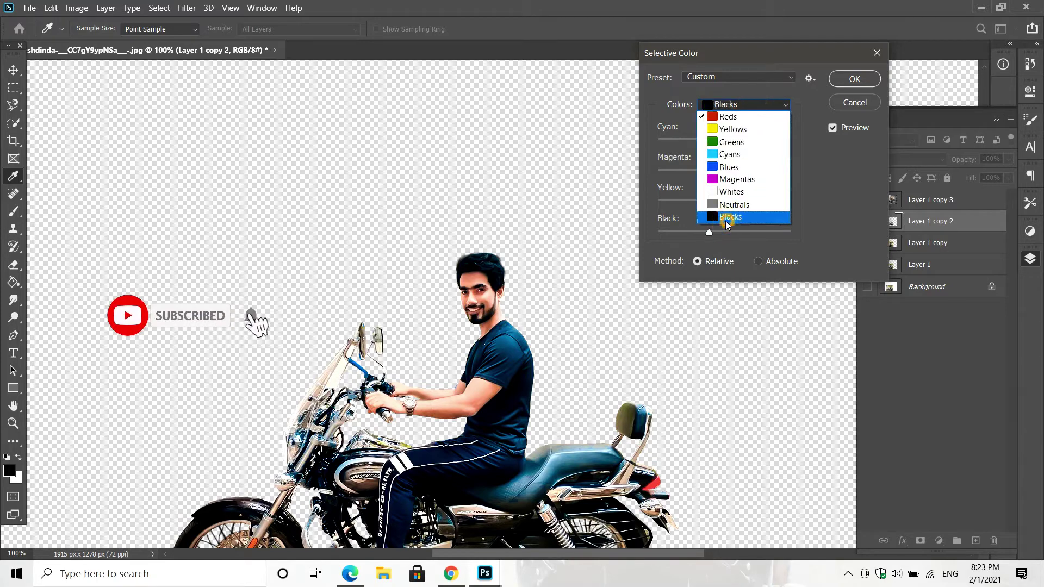
left_click(723, 219)
left_click_drag(724, 232, 731, 235)
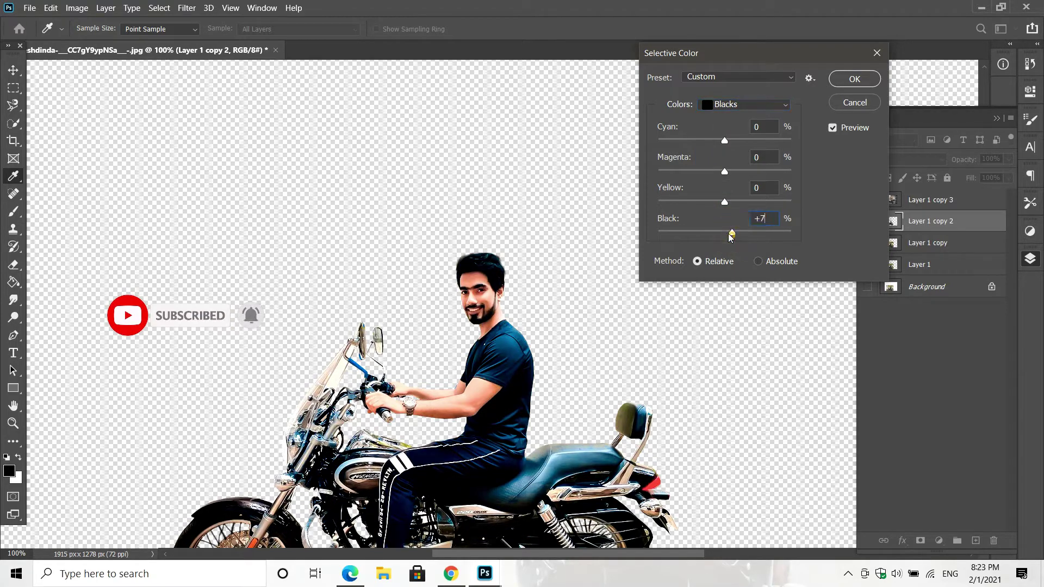
left_click(853, 80)
Open Color Balance, close it without changes, and fit the canvas in the window.
left_click(77, 8)
mouse_move(97, 41)
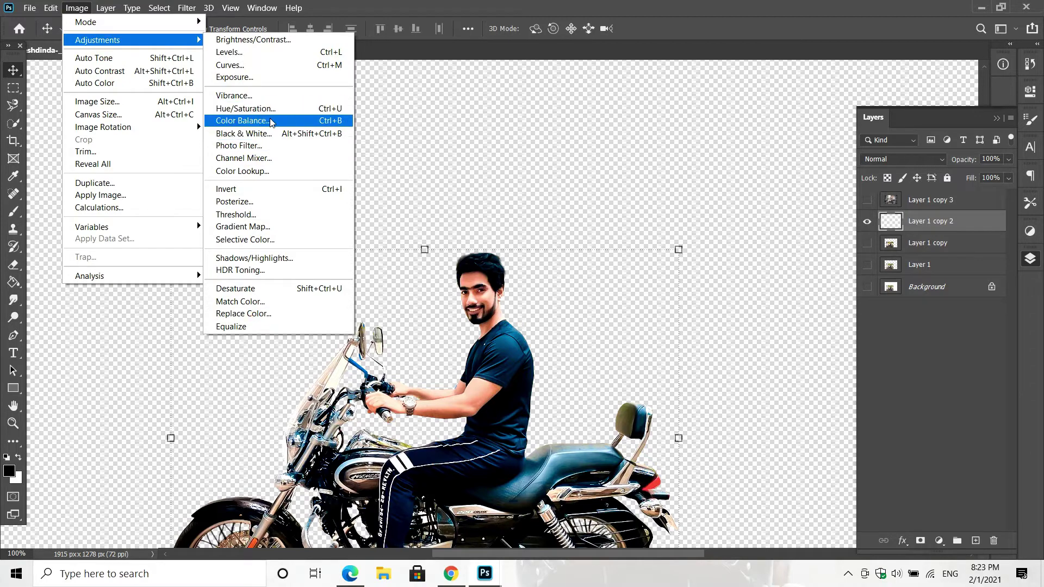
left_click(272, 121)
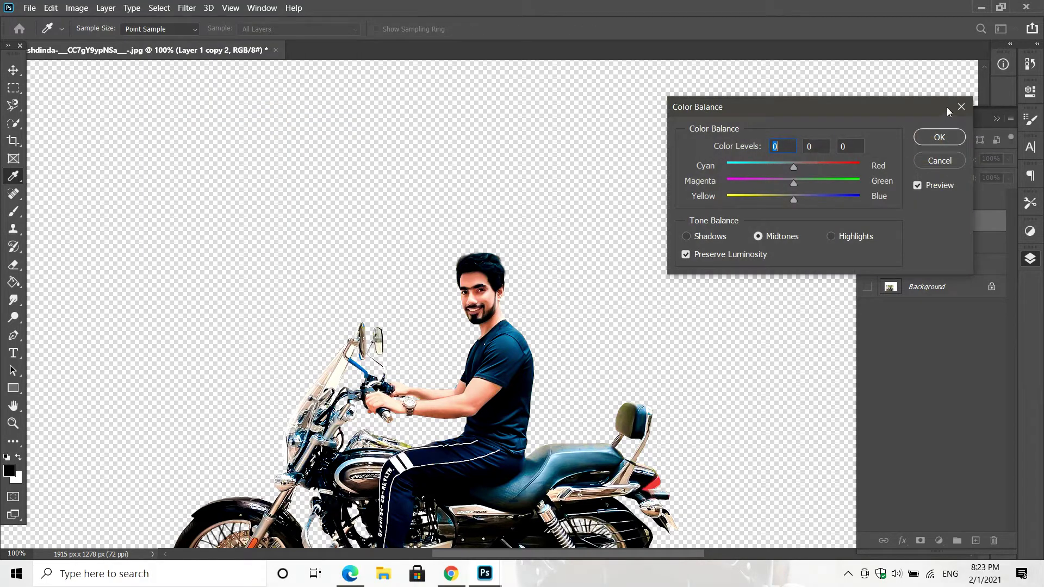
left_click(961, 107)
key("ctrl+0")
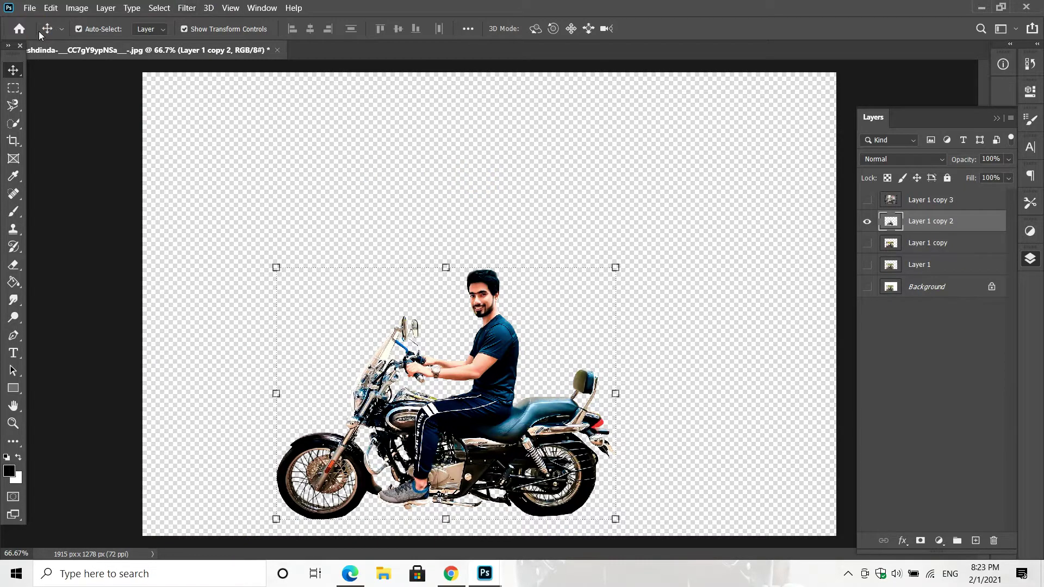
left_click(30, 7)
Open the busy city street photo from the Open dialog.
left_click(44, 32)
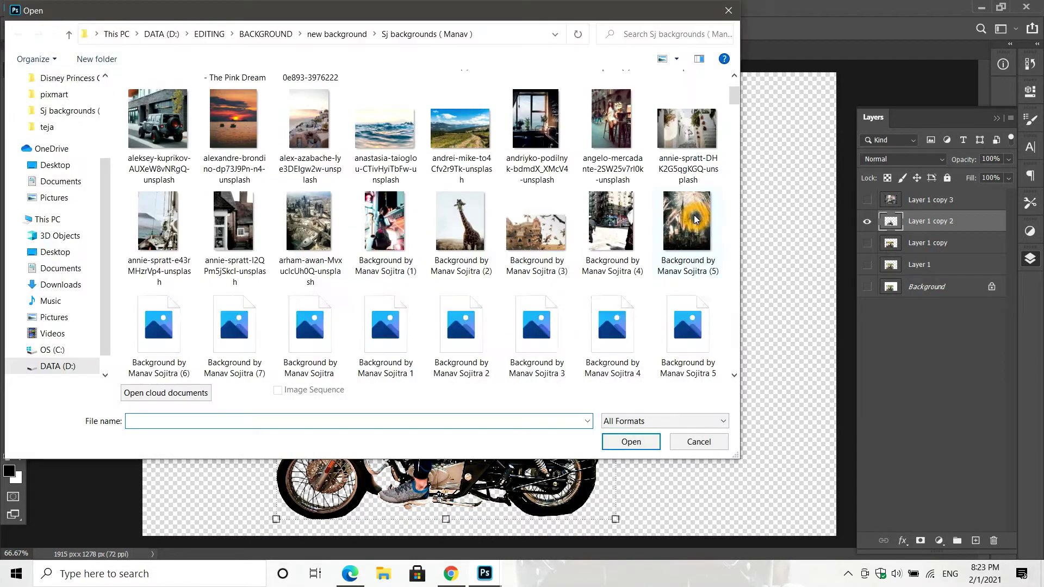
scroll(694, 214, "down", 5)
scroll(694, 214, "down", 5)
scroll(691, 226, "down", 5)
scroll(690, 226, "down", 3)
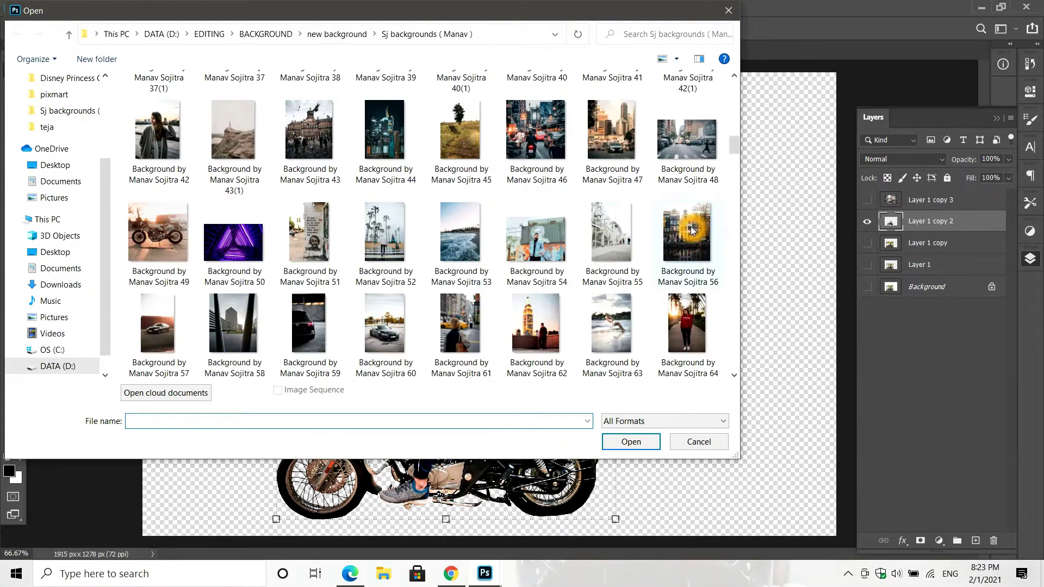
left_click(686, 165)
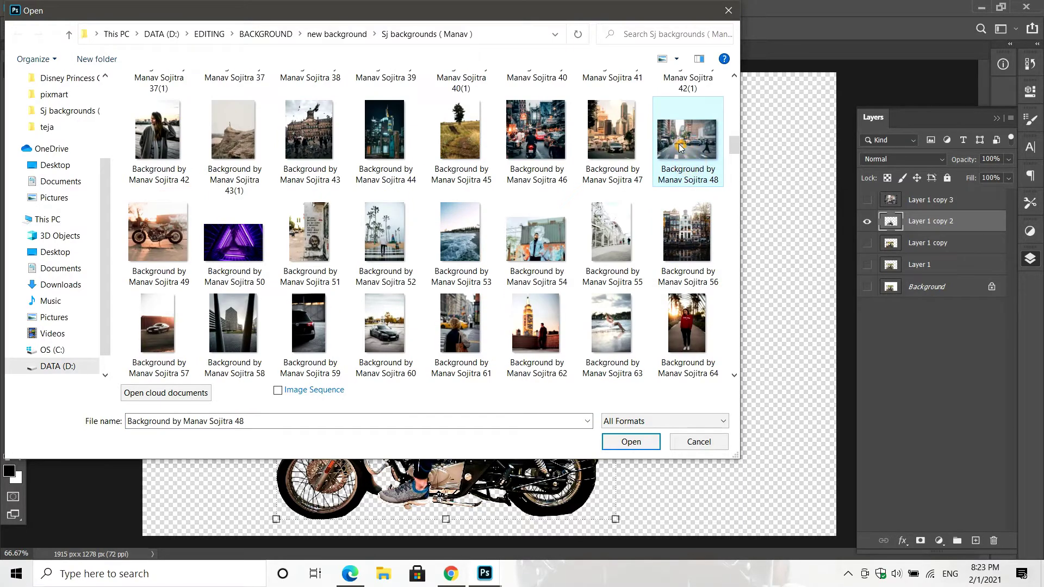
double_click(680, 147)
Drag the street photo into the rider document as Layer 2 and align it to the canvas.
mouse_move(465, 51)
left_mouse_down()
mouse_move(490, 115)
mouse_move(282, 158)
left_mouse_up()
left_click(1017, 80)
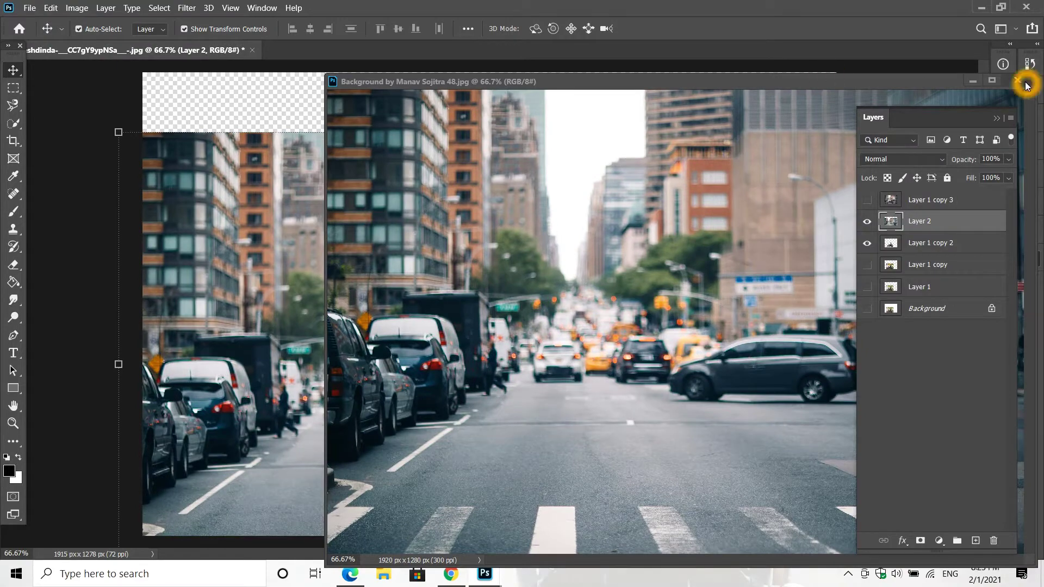
mouse_move(503, 370)
left_mouse_down()
mouse_move(553, 294)
mouse_move(531, 312)
left_mouse_up()
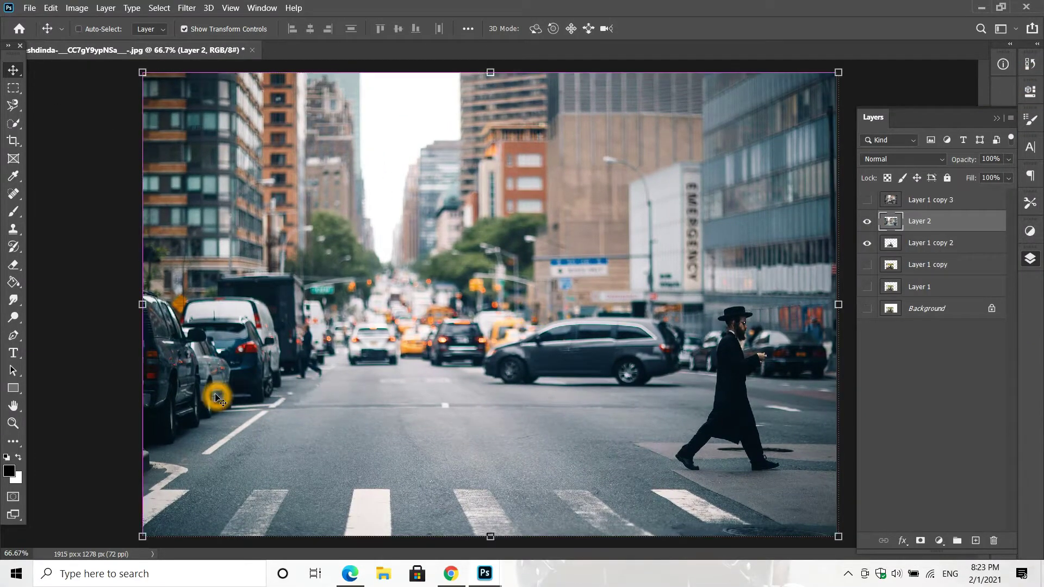
key("ctrl+minus")
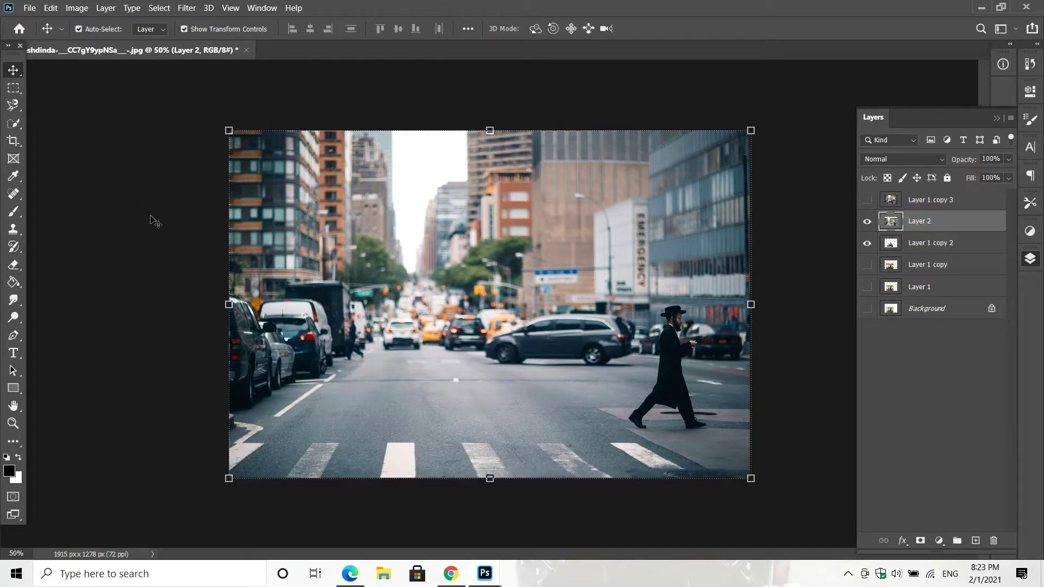
Spot-heal the walking pedestrian off the right side of the road.
left_click(14, 194)
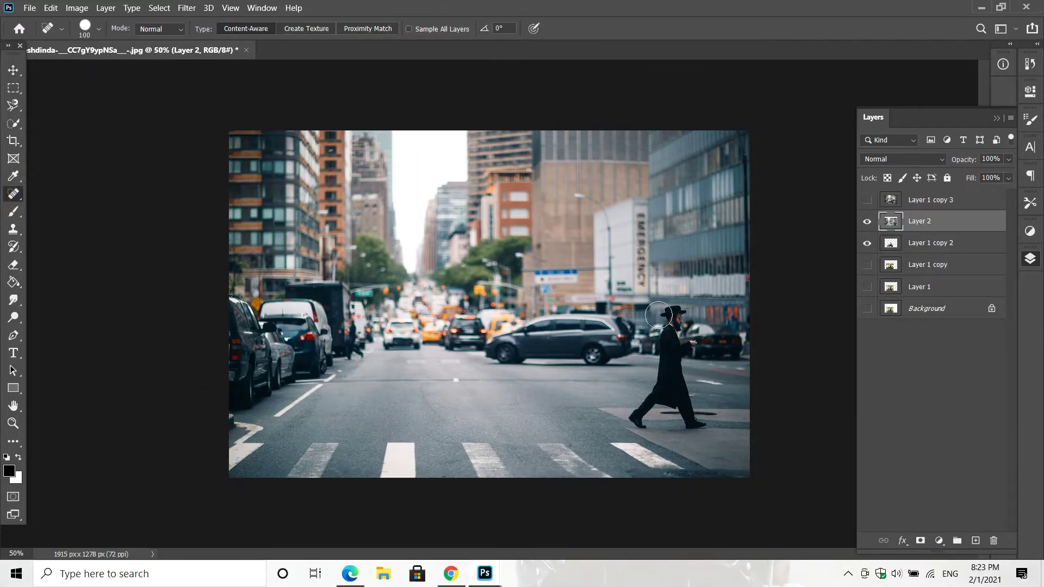
mouse_move(658, 315)
left_mouse_down()
mouse_move(680, 341)
mouse_move(643, 415)
mouse_move(683, 410)
mouse_move(680, 397)
mouse_move(644, 396)
left_mouse_up()
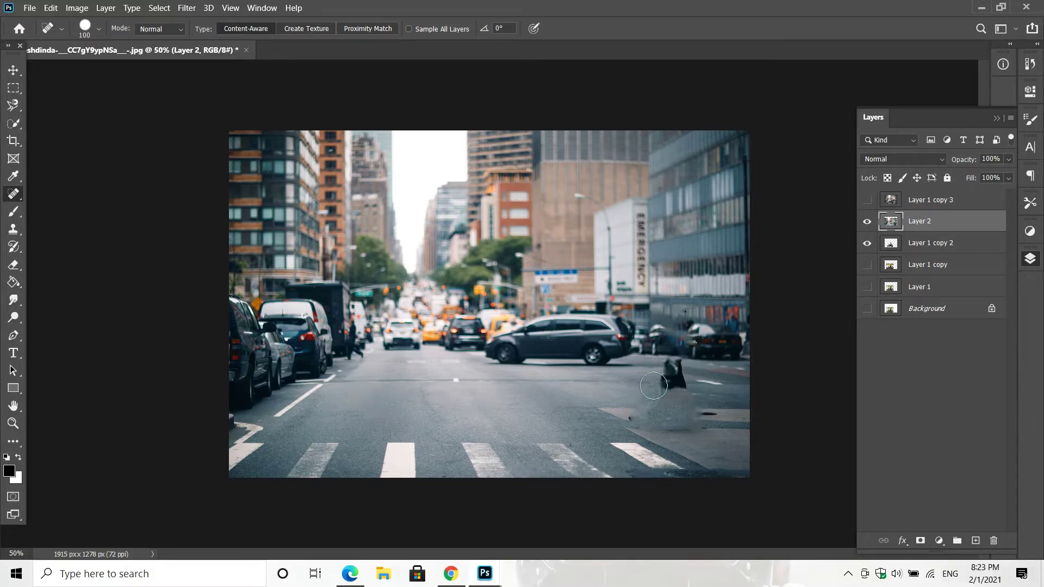
left_click_drag(682, 379, 651, 381)
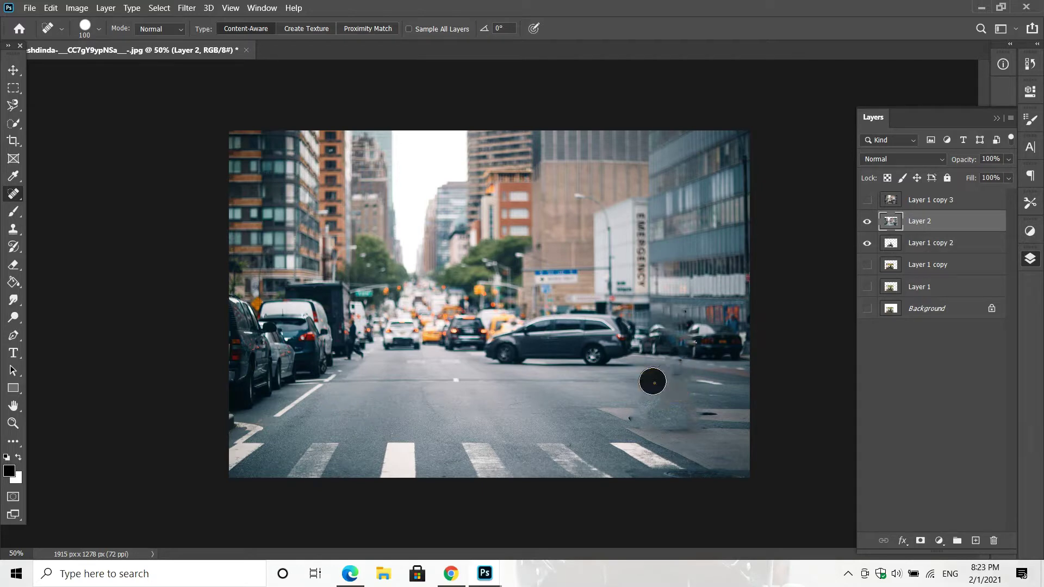
left_click(375, 387)
left_click(13, 70)
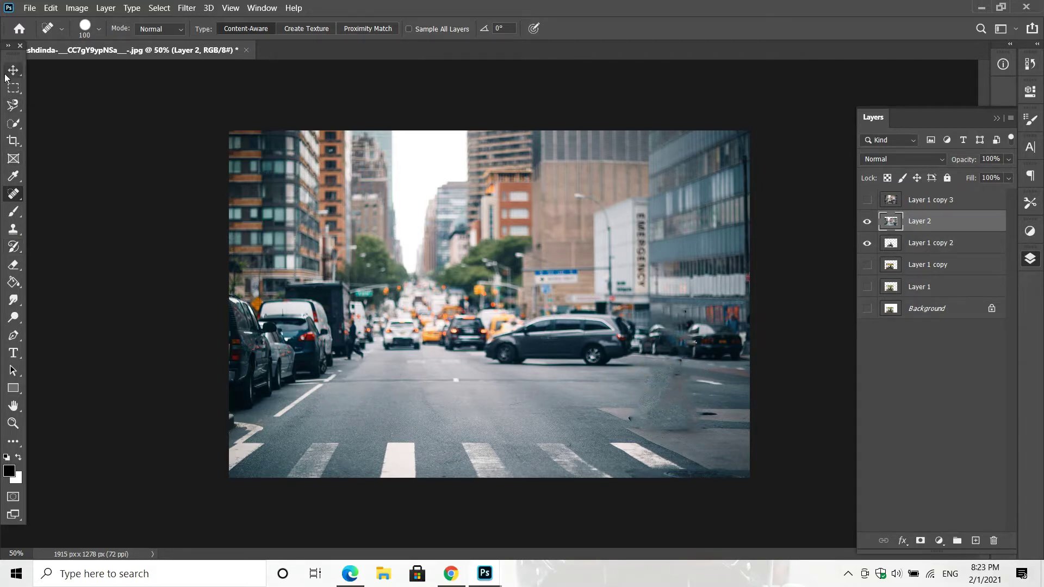
Move the motorcyclist layer above the street and spot-heal two dark road marks.
left_click_drag(912, 226, 916, 255)
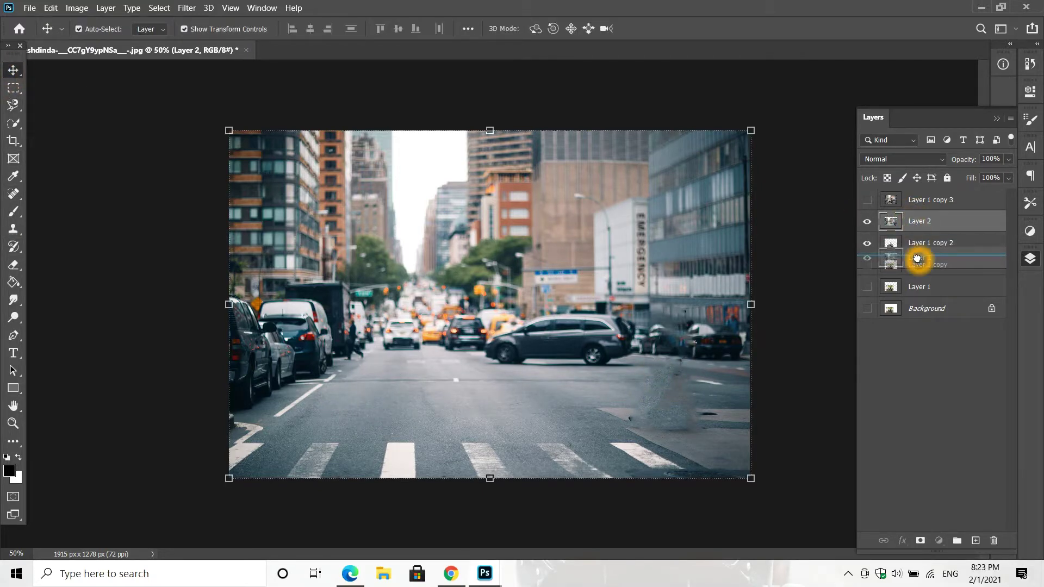
key("ctrl+plus")
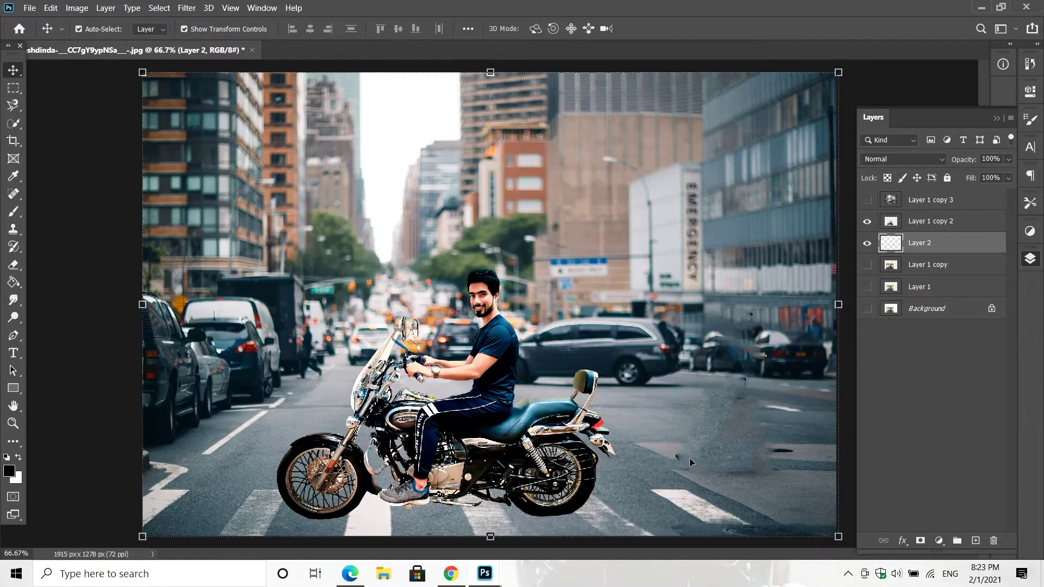
left_click(13, 195)
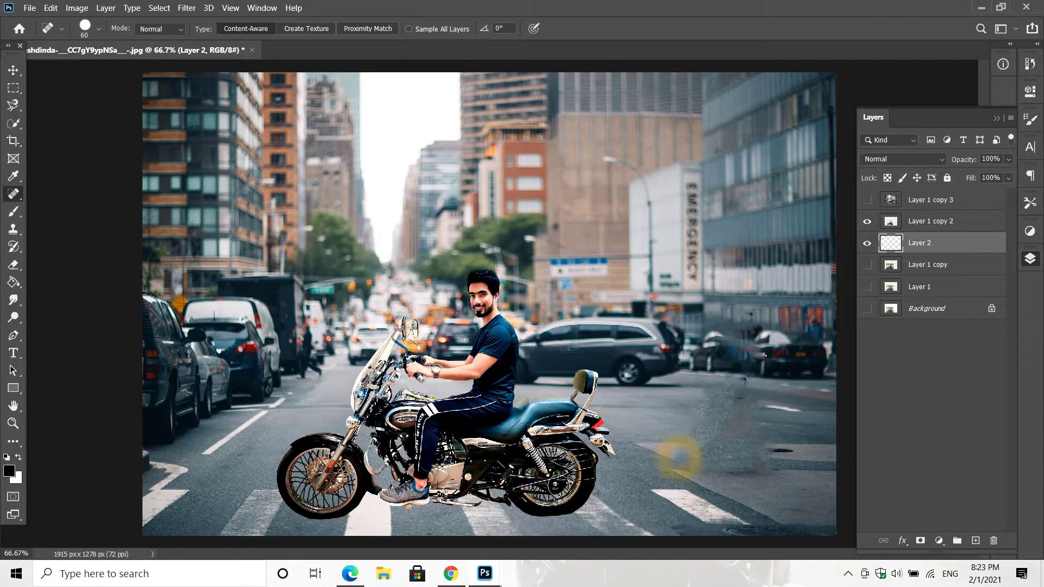
left_click(770, 438)
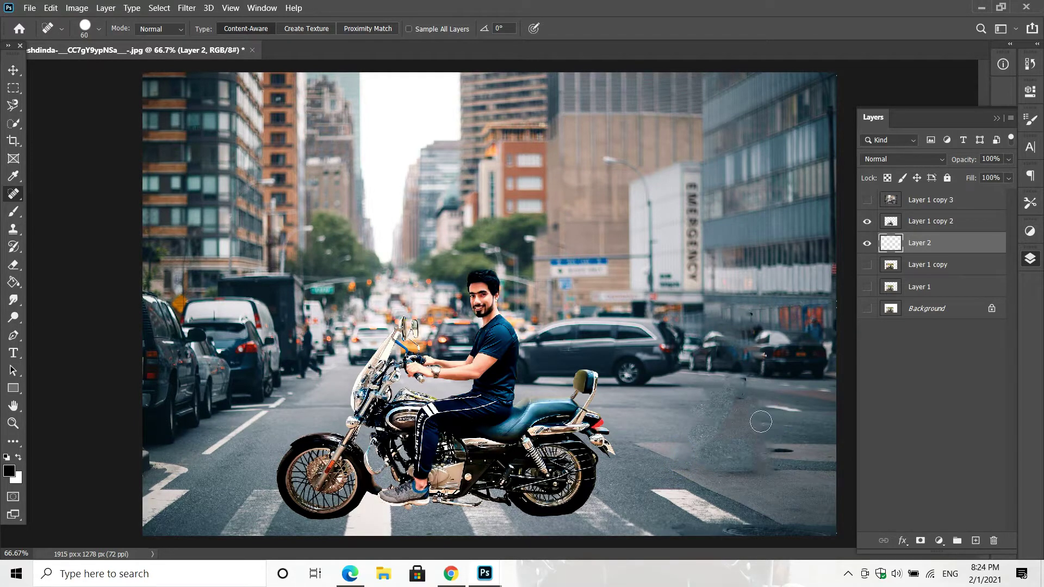
left_click(745, 399)
Scale the motorcyclist up to about 110% with Free Transform.
left_click(13, 70)
left_click(479, 403)
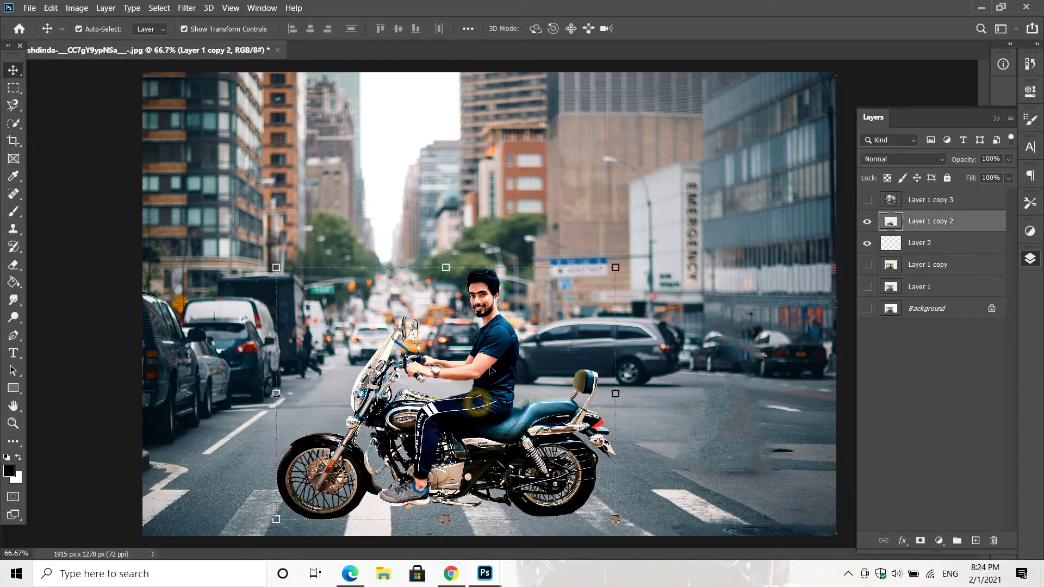
left_click_drag(445, 267, 448, 240)
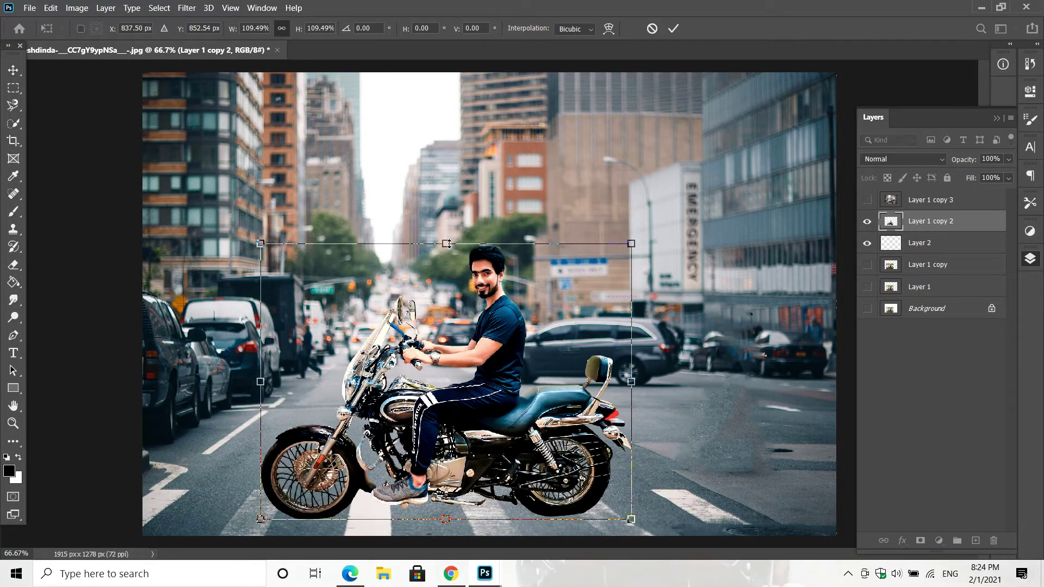
key("Return")
Apply a 12 px Tilt-Shift blur to the street, with the focus band lowered to the bike.
left_click(504, 202)
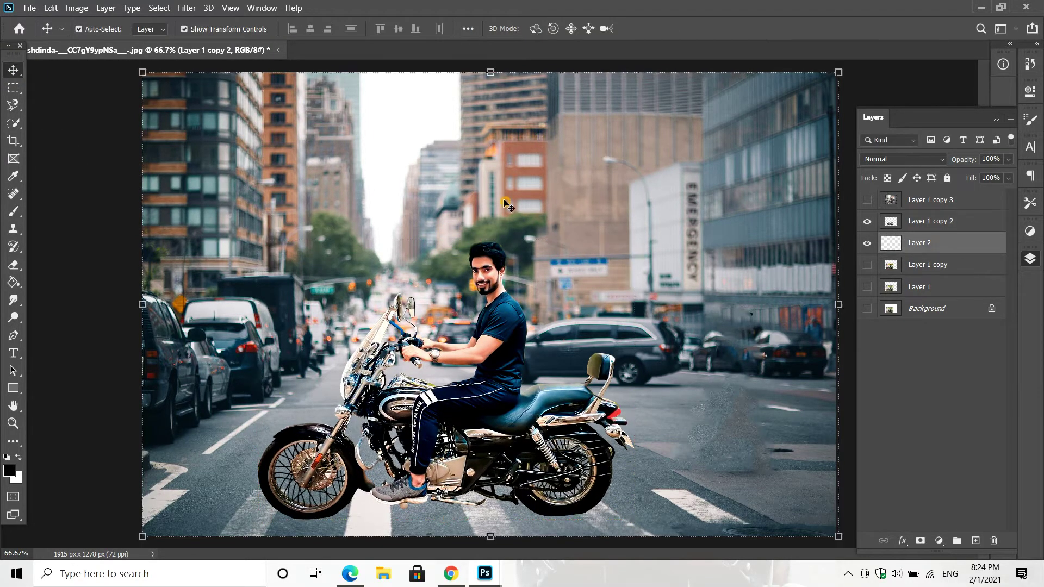
key("ctrl+minus")
left_click(186, 7)
mouse_move(208, 165)
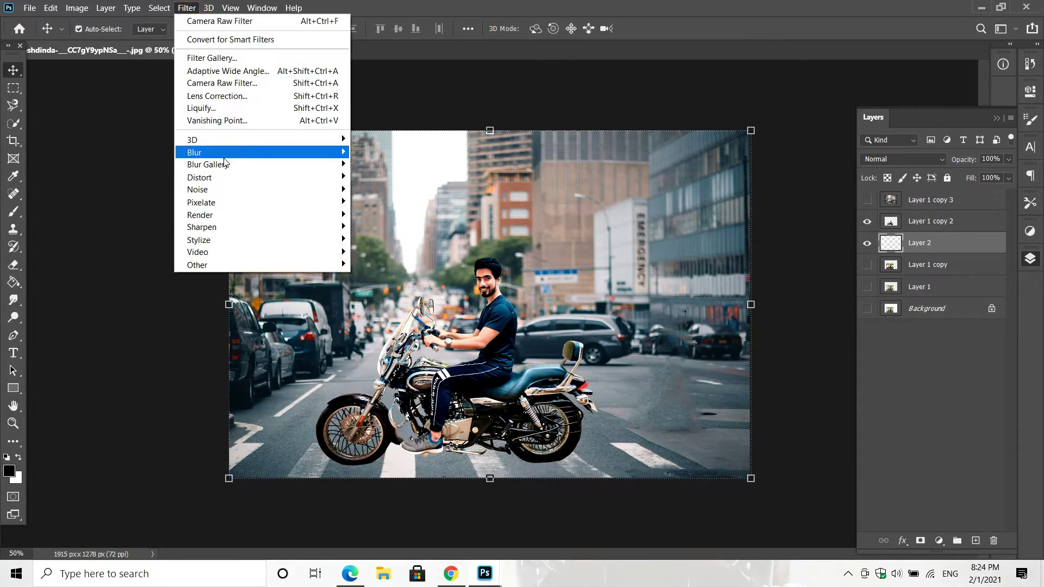
left_click(394, 189)
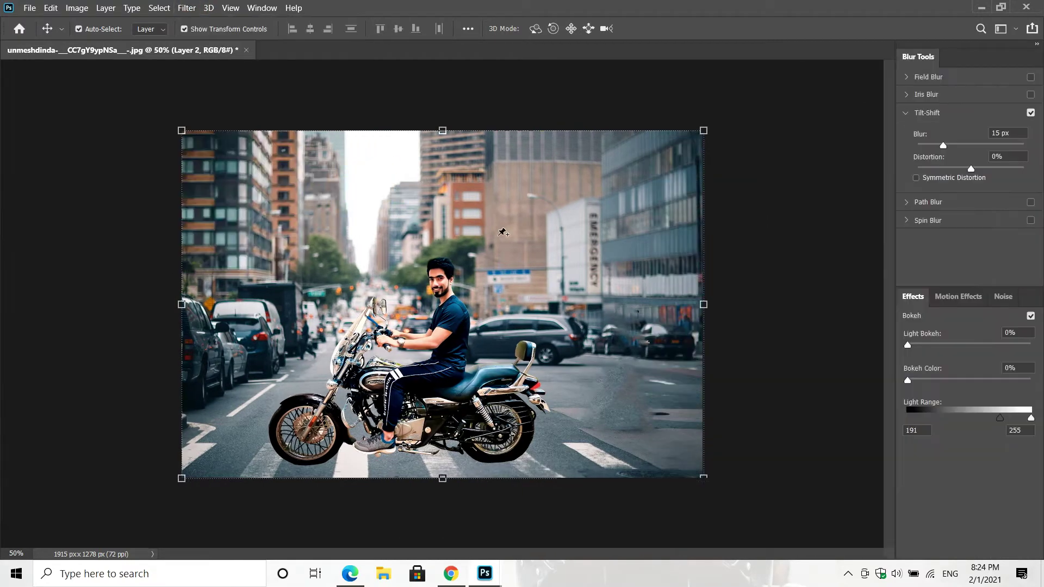
left_click_drag(440, 303, 436, 454)
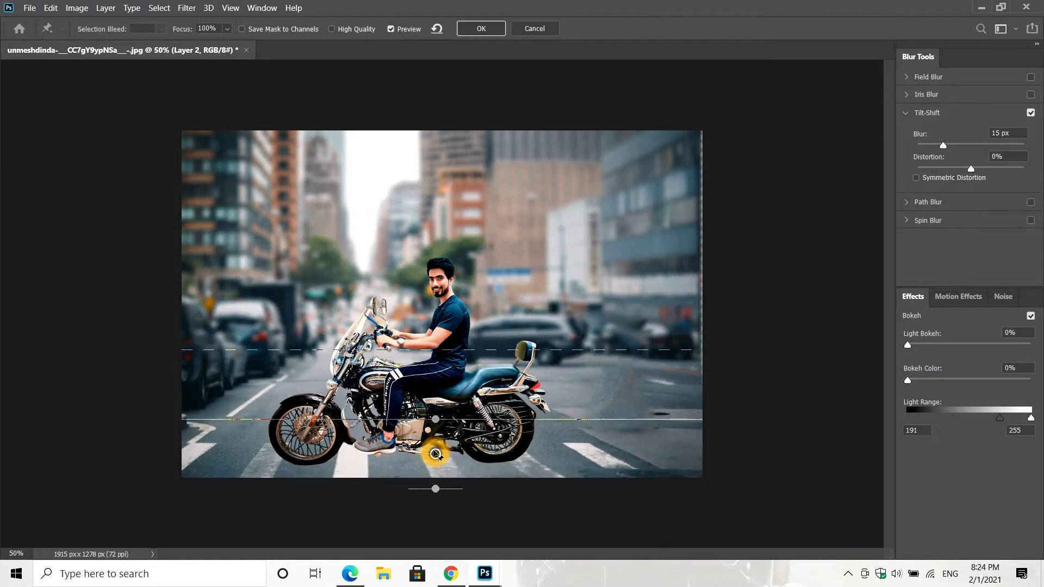
left_click_drag(444, 350, 449, 410)
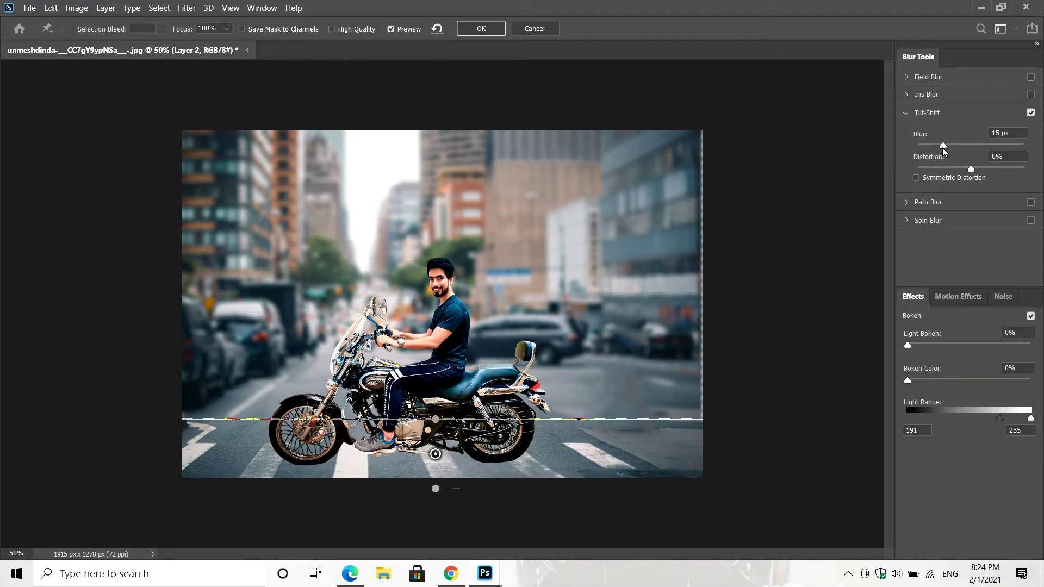
left_click_drag(943, 148, 942, 148)
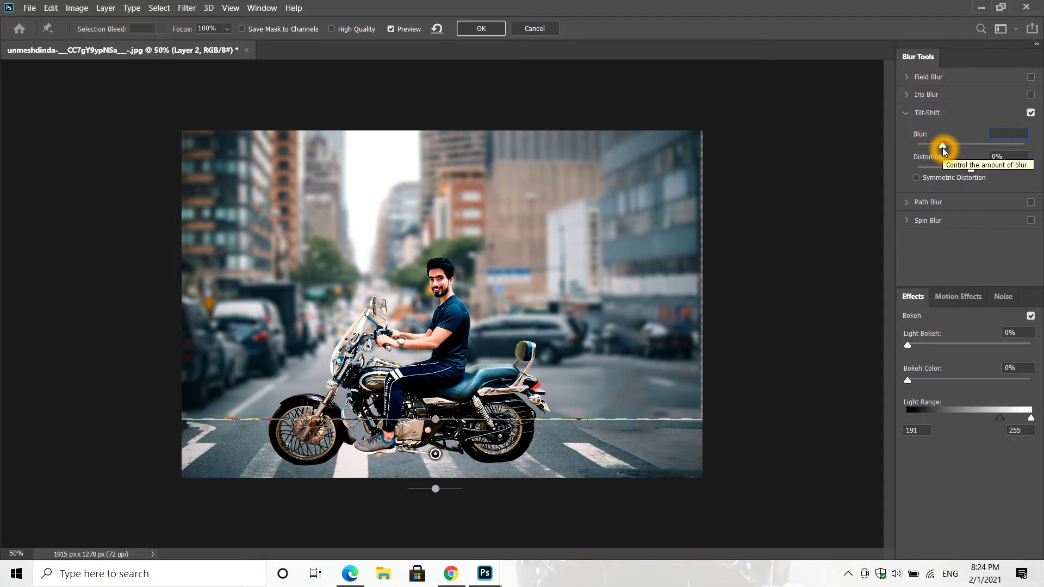
type("10")
key("BackSpace")
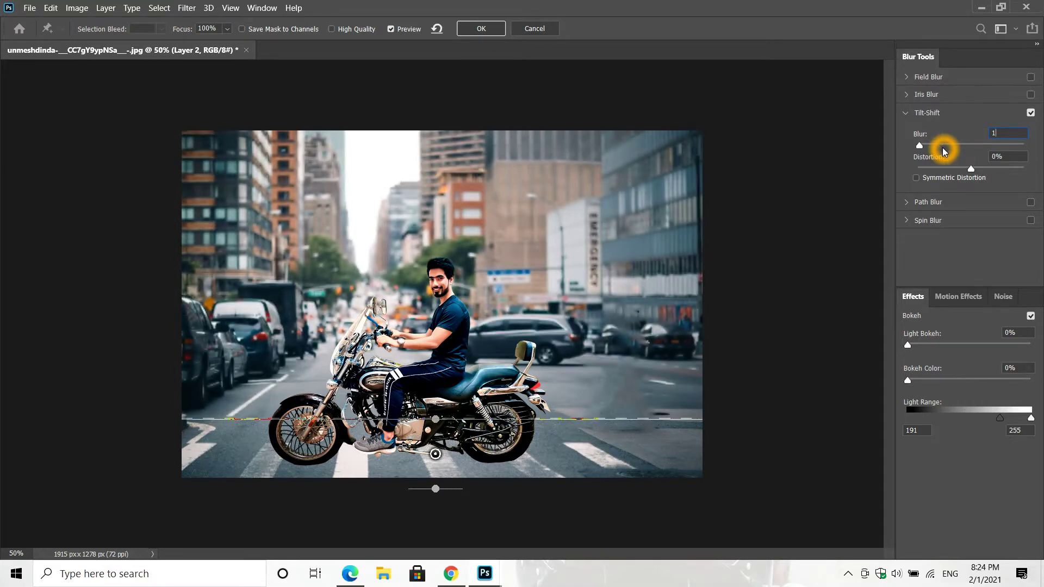
type("2")
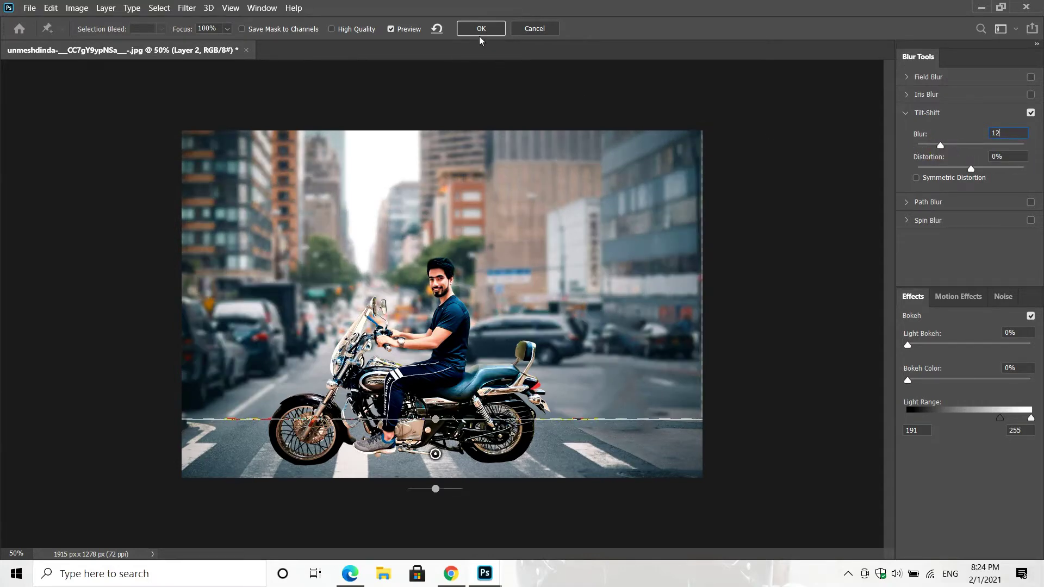
left_click(480, 36)
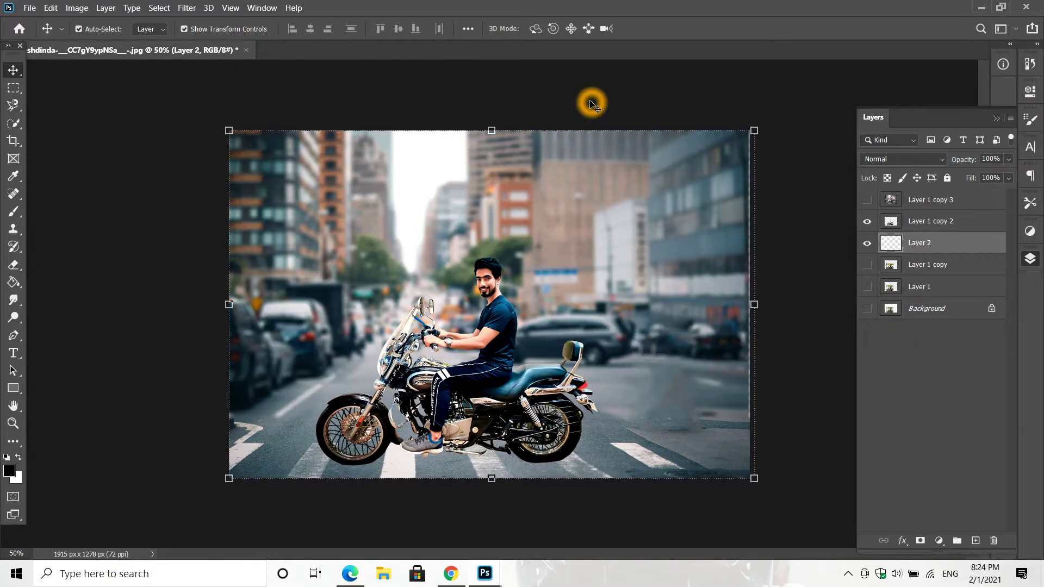
Stretch the street background to the right edge and crop to the canvas bounds.
key("ctrl+plus")
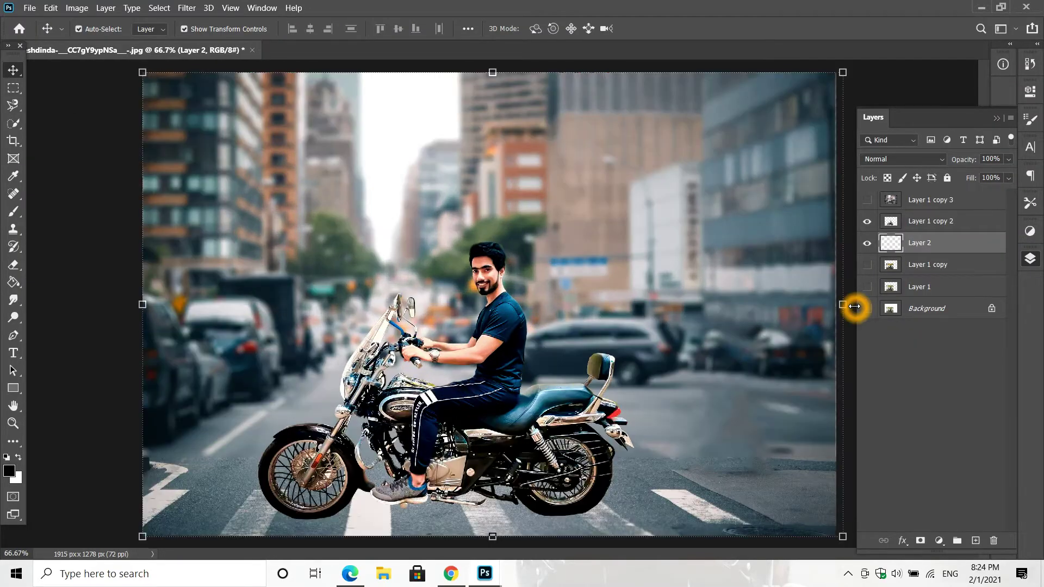
left_click_drag(843, 304, 846, 304)
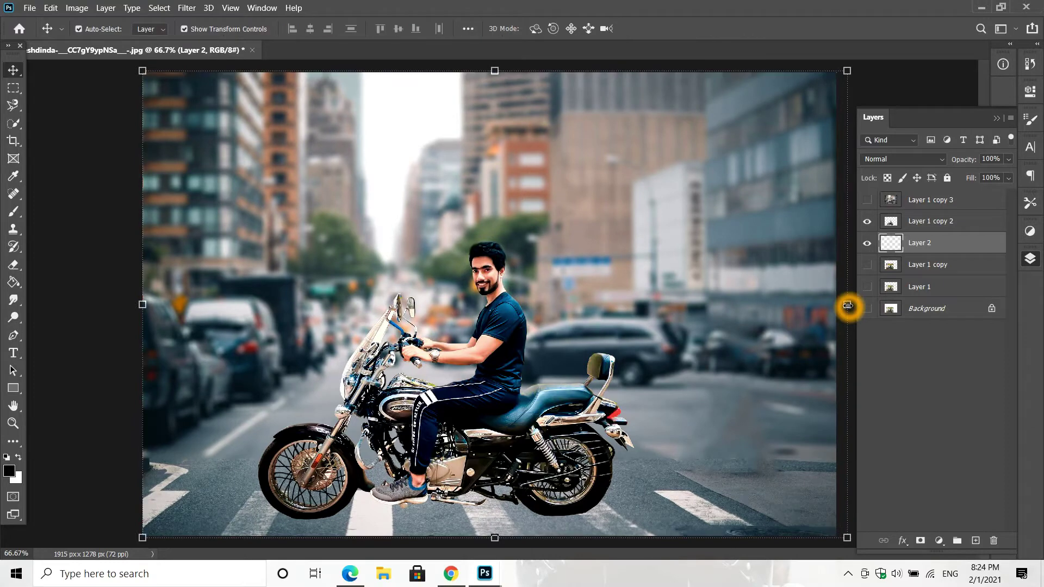
left_click(14, 140)
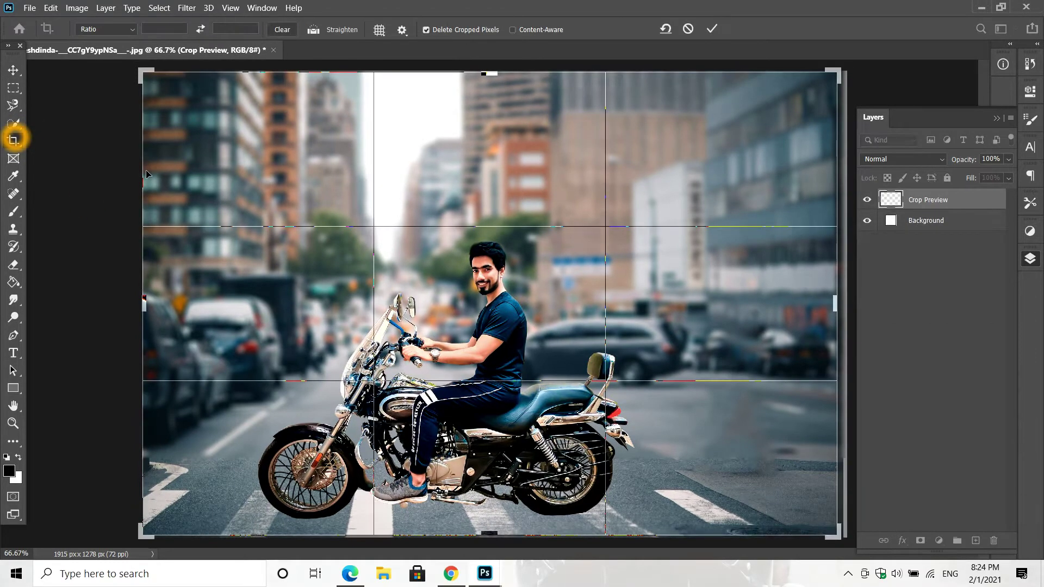
key("Return")
key("v")
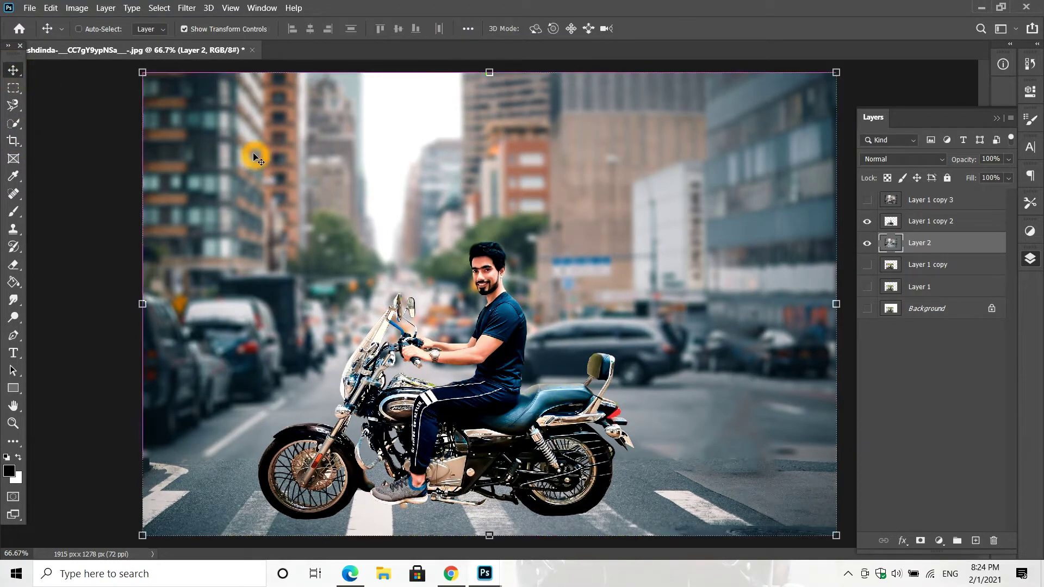
key("ctrl+minus")
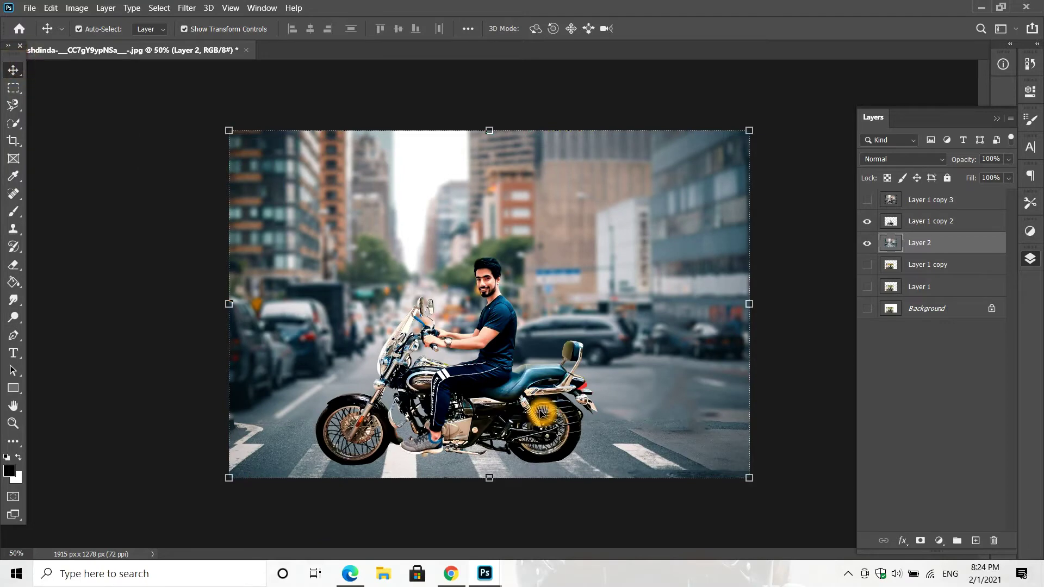
Add a new layer above the street and paint black shadows under the rear and front wheels.
left_click(947, 226)
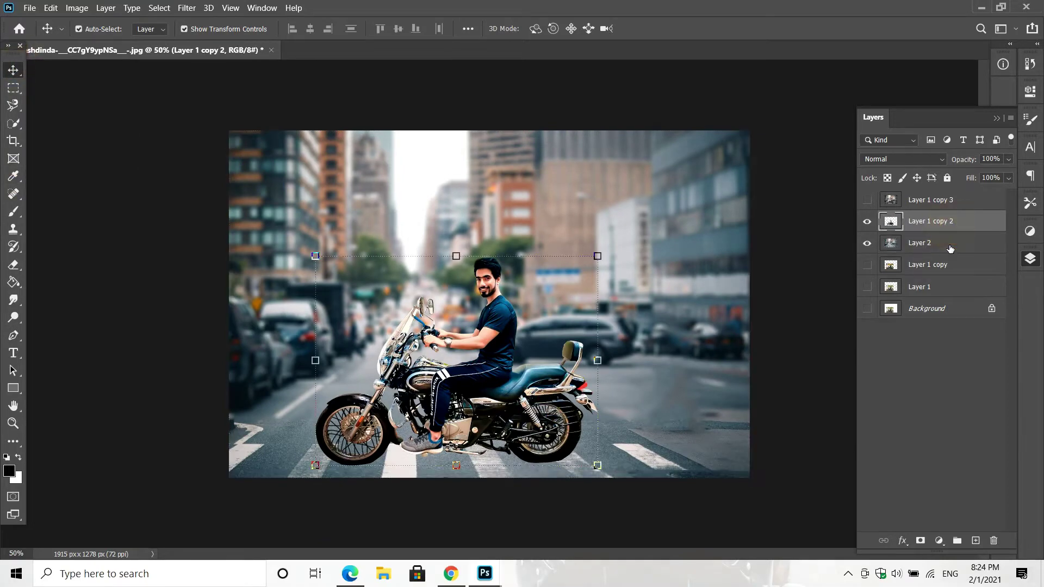
left_click(950, 246)
left_click(976, 541)
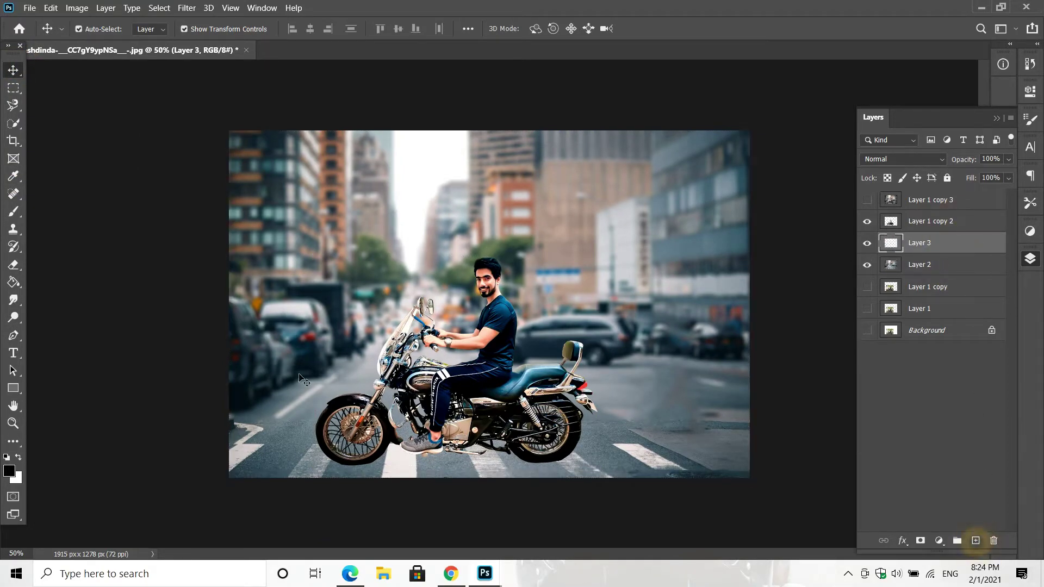
left_click(14, 212)
key("ctrl+plus")
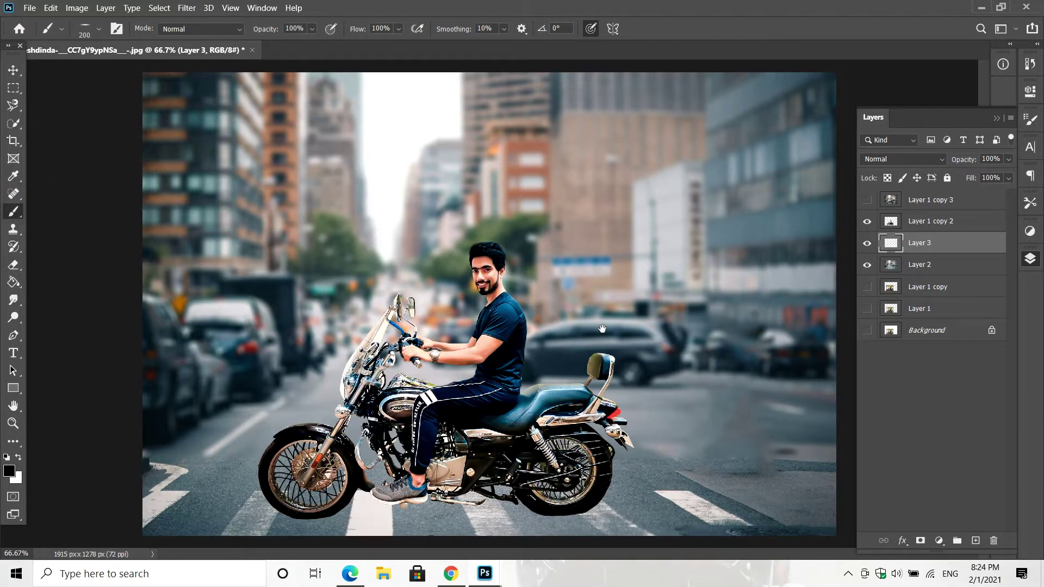
key("ctrl+plus")
scroll(621, 489, "down", 3)
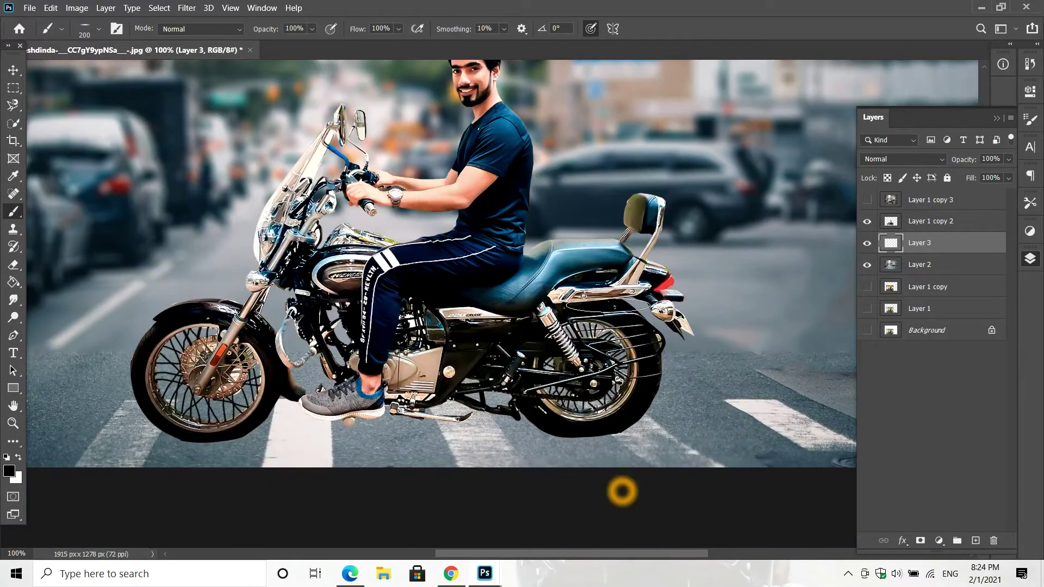
left_click_drag(568, 432, 587, 436)
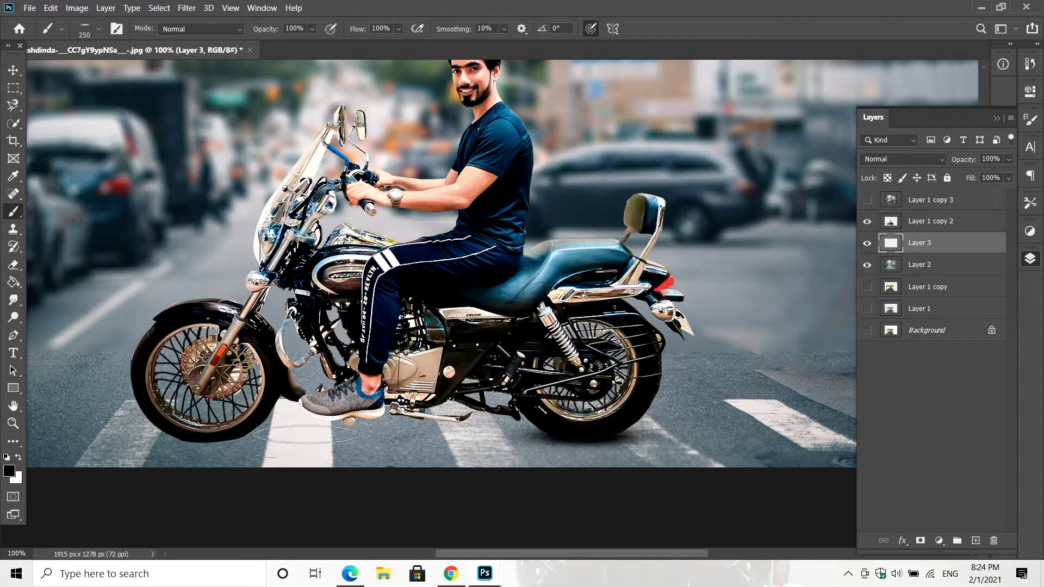
key("bracketright")
left_click_drag(225, 443, 255, 443)
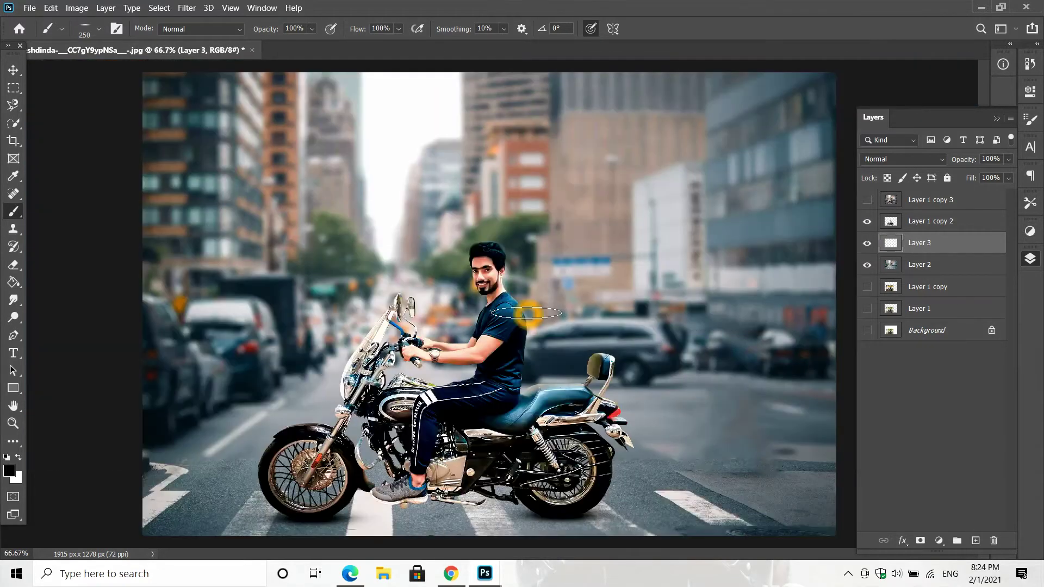
Zoom out, return to the Move tool, and select the motorcyclist layer.
key("ctrl+minus")
key("v")
left_click(478, 174)
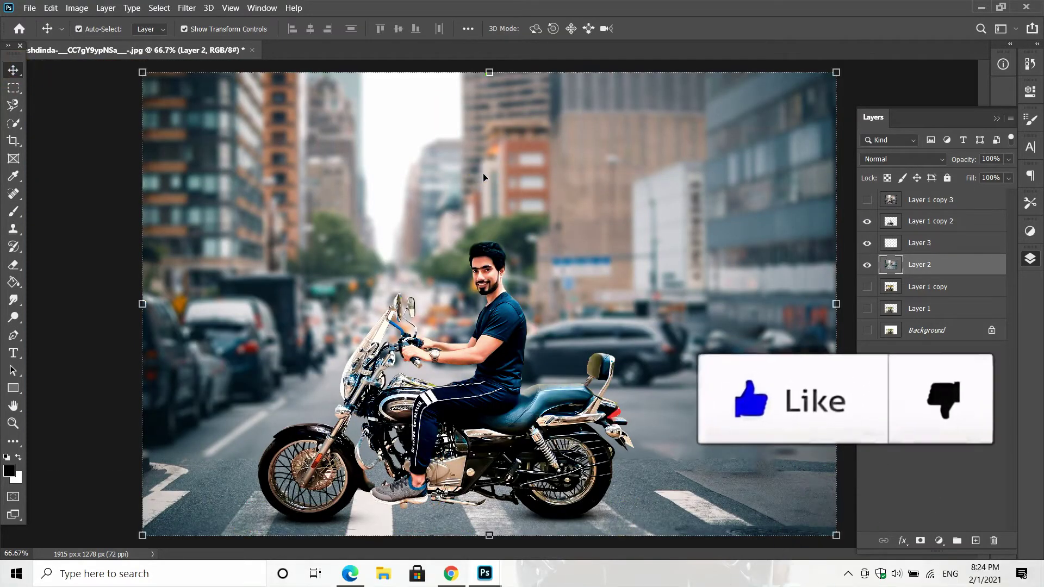
left_click(929, 221)
Browse the Open dialog to the D:\EDITING\PNG folder.
left_click(30, 7)
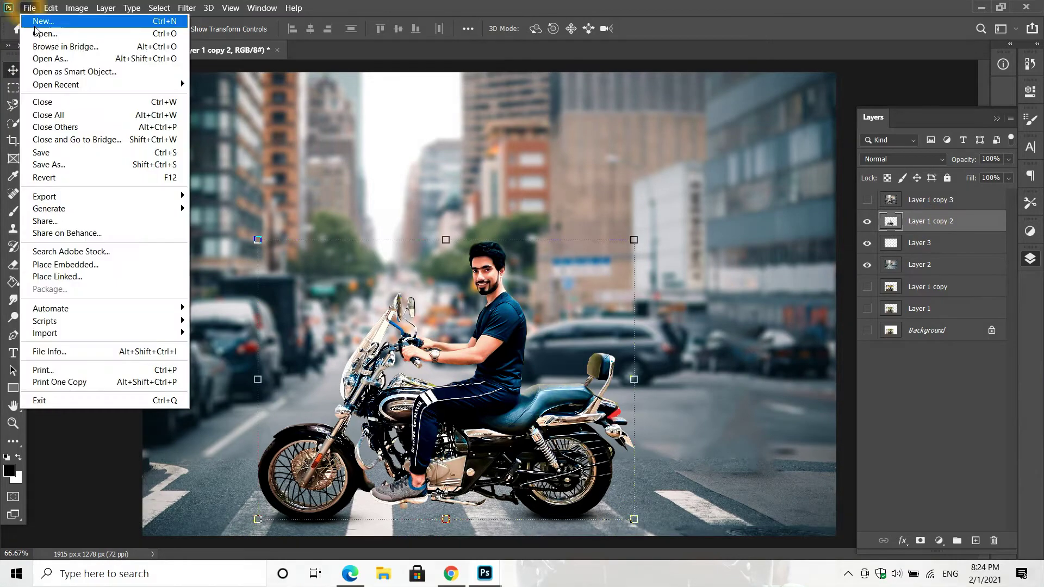
left_click(45, 33)
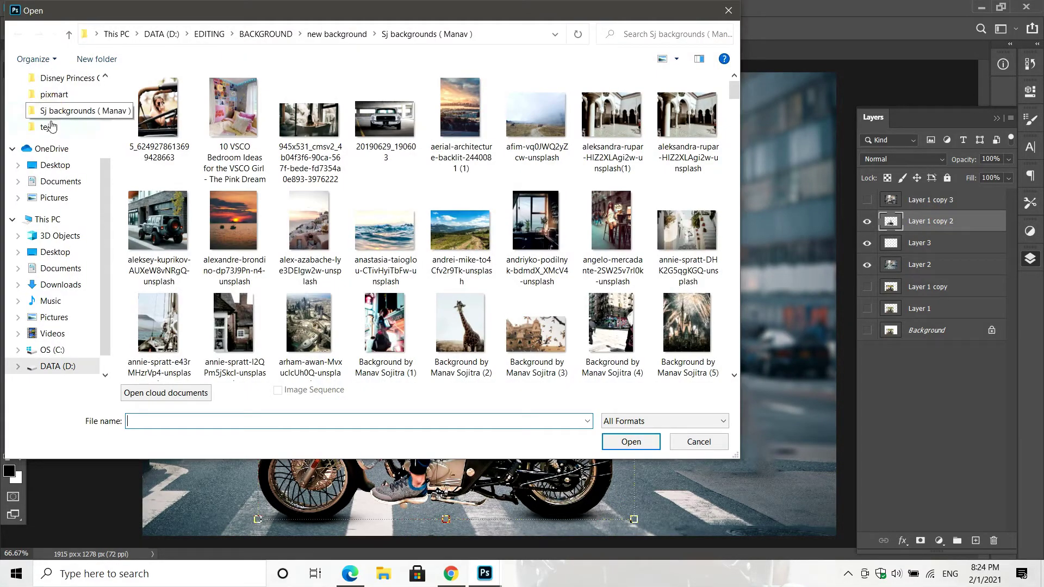
scroll(66, 328, "down", 2)
left_click(68, 334)
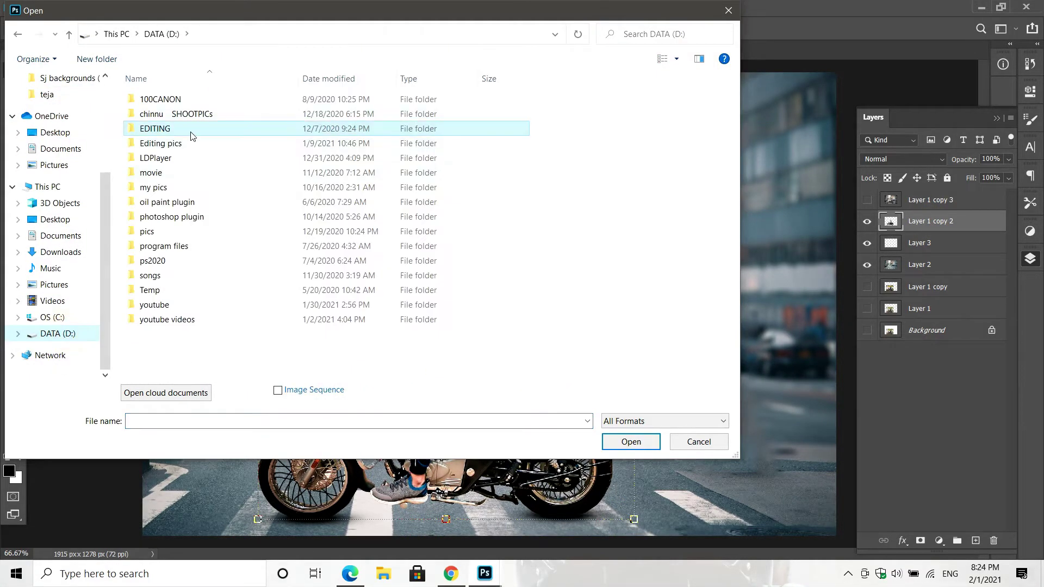
double_click(192, 129)
double_click(192, 130)
Open the images (2) glow picture and drag it into the motorcycle document.
scroll(234, 217, "down", 3)
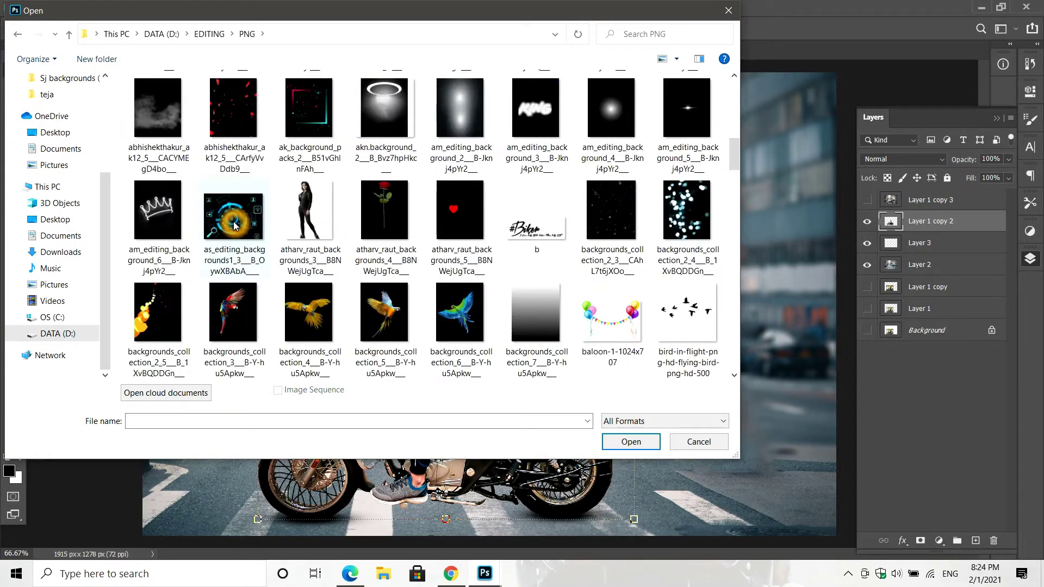
scroll(233, 218, "down", 3)
scroll(235, 226, "down", 3)
scroll(235, 226, "down", 3)
scroll(235, 226, "down", 3)
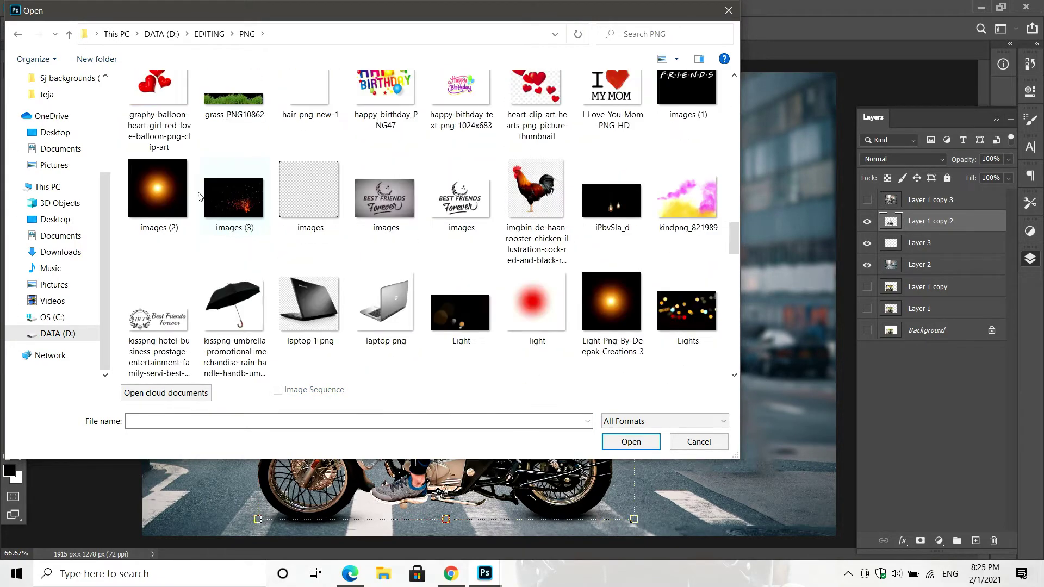
double_click(159, 198)
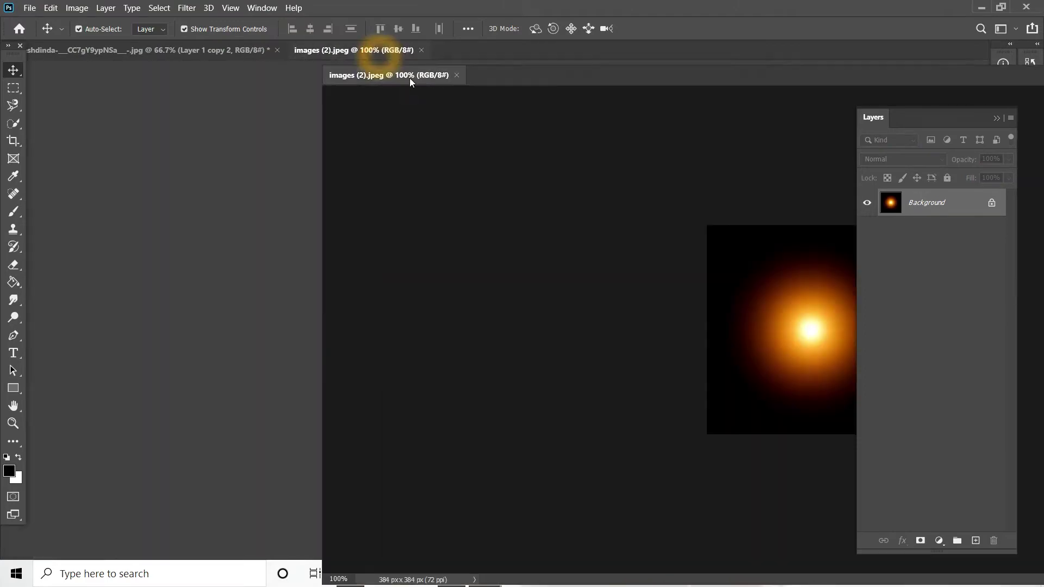
left_click_drag(372, 56, 413, 77)
left_click_drag(419, 205, 356, 369)
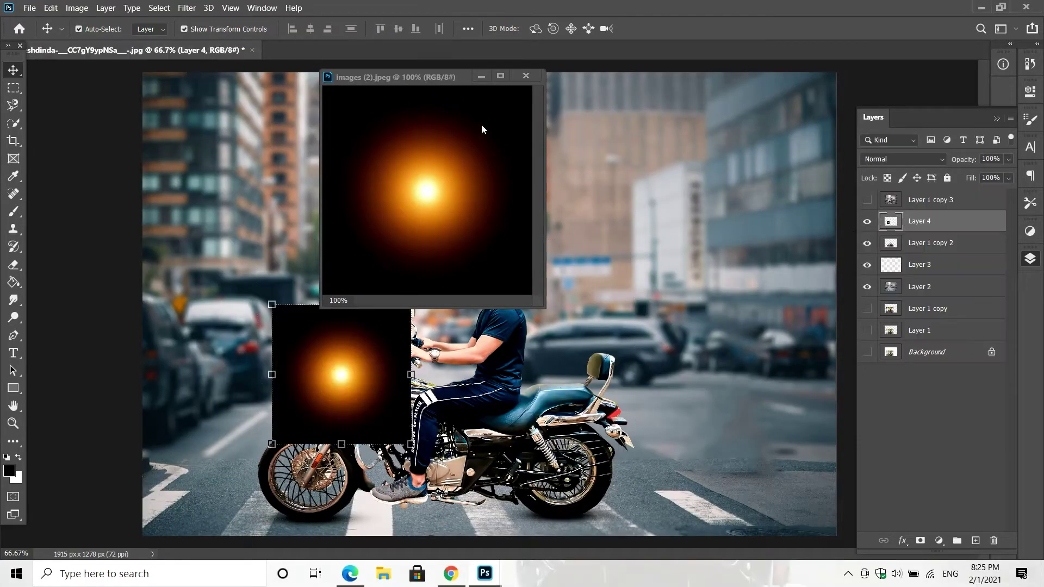
Set the glow layer to Screen and resize it onto the bike's headlight.
left_click(526, 76)
left_click(916, 160)
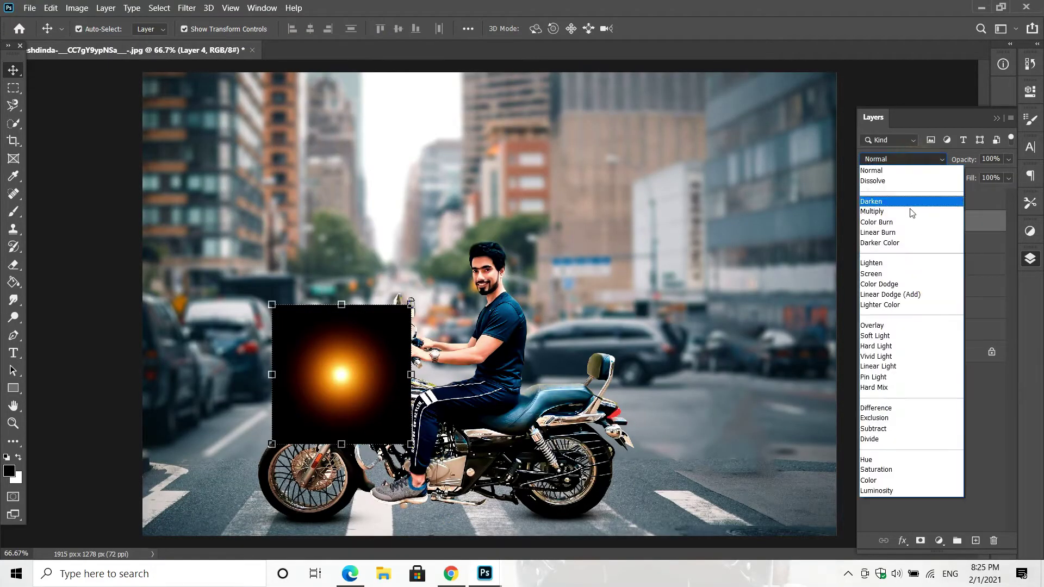
left_click(894, 274)
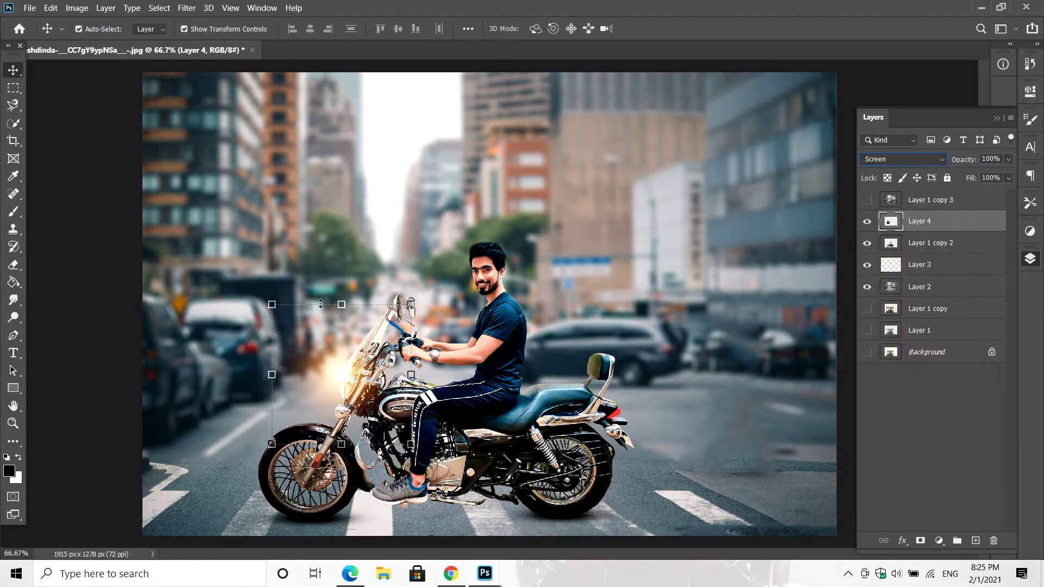
left_click_drag(411, 304, 371, 332)
left_click_drag(359, 375, 387, 356)
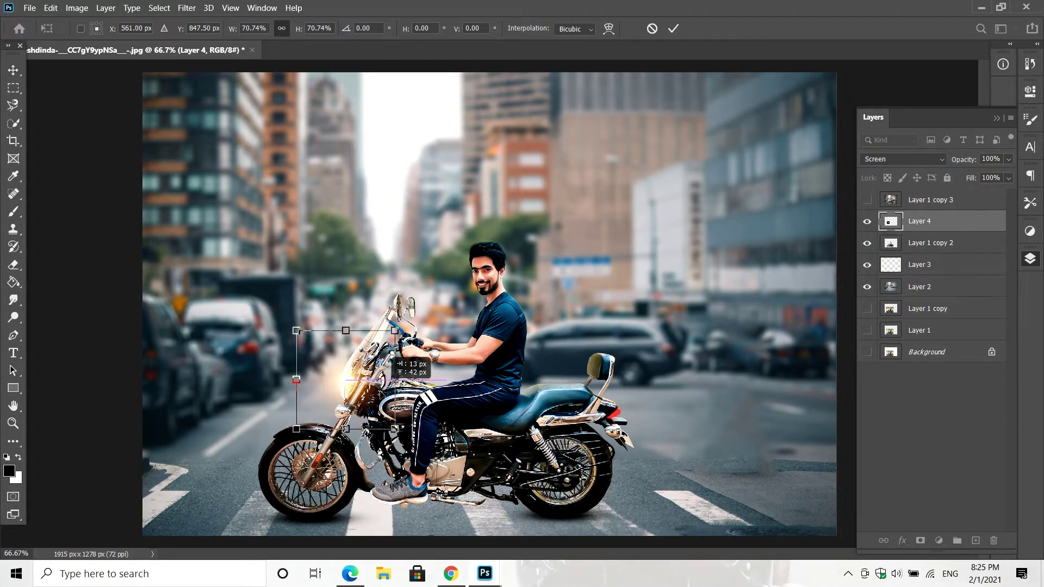
left_click(382, 390)
key("Return")
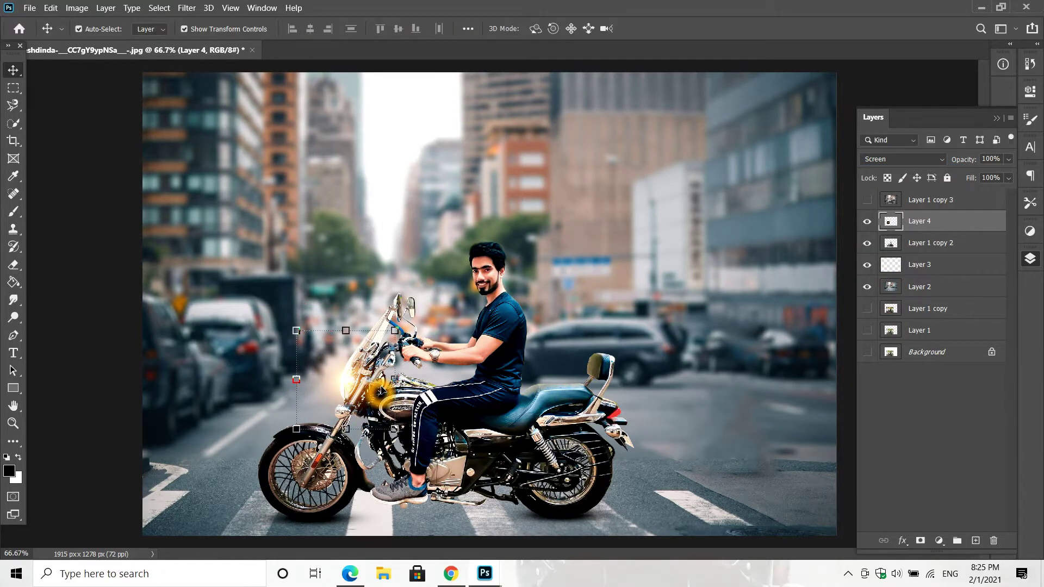
Duplicate the glow onto the tail light, shrink it, and set its opacity to 77%.
key("ctrl+plus")
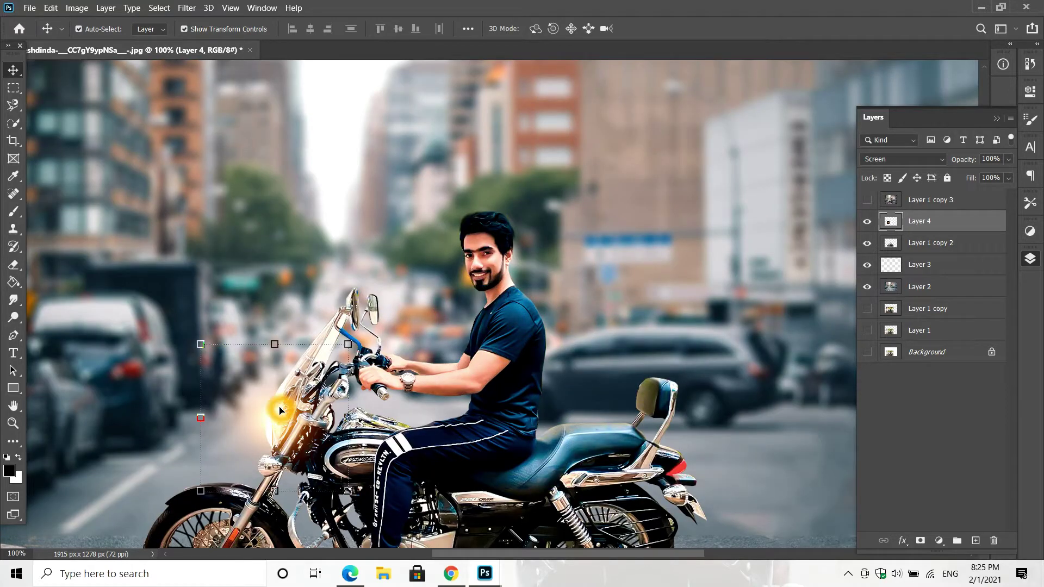
mouse_move(281, 414)
left_mouse_down()
mouse_move(689, 481)
mouse_move(686, 472)
left_mouse_up()
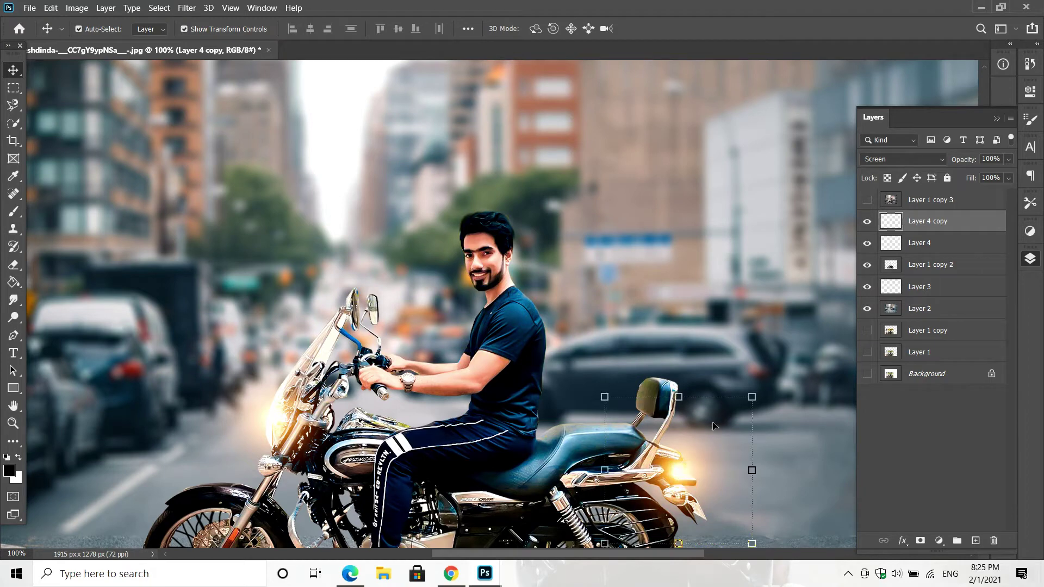
left_click_drag(753, 397, 701, 449)
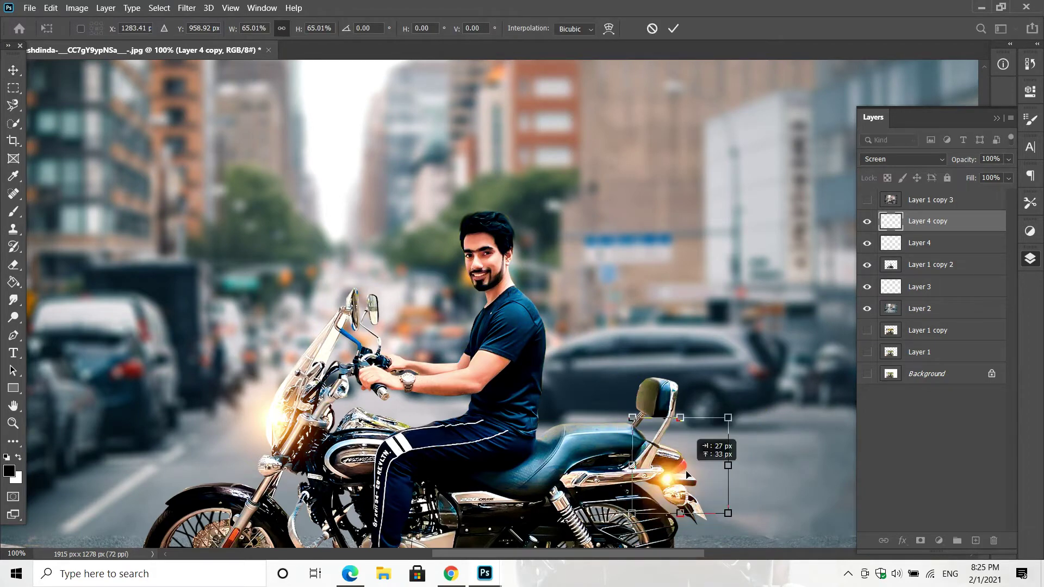
left_click_drag(658, 505, 682, 474)
key("Return")
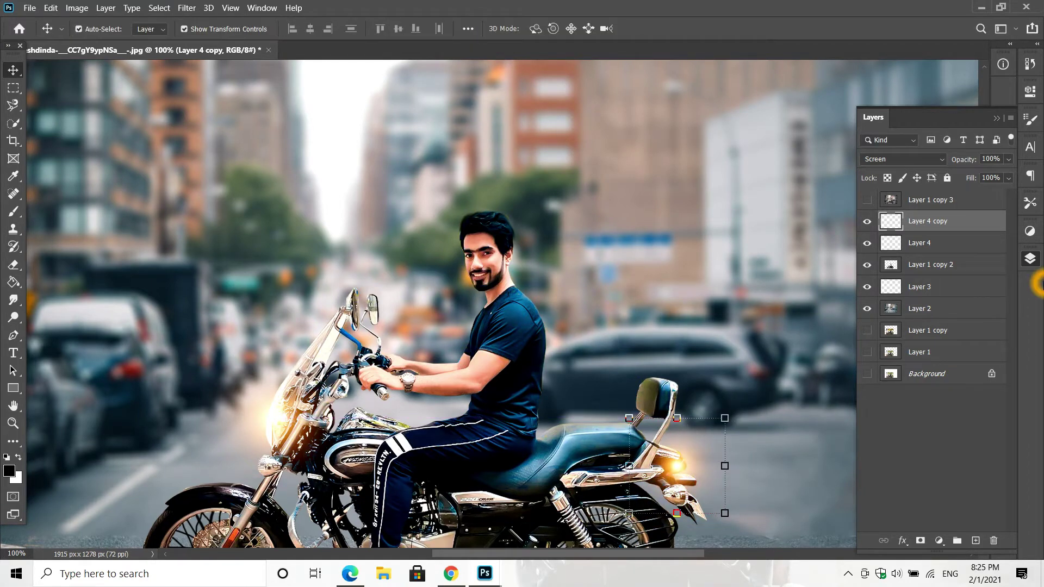
left_click(1008, 159)
left_click_drag(1006, 174, 994, 176)
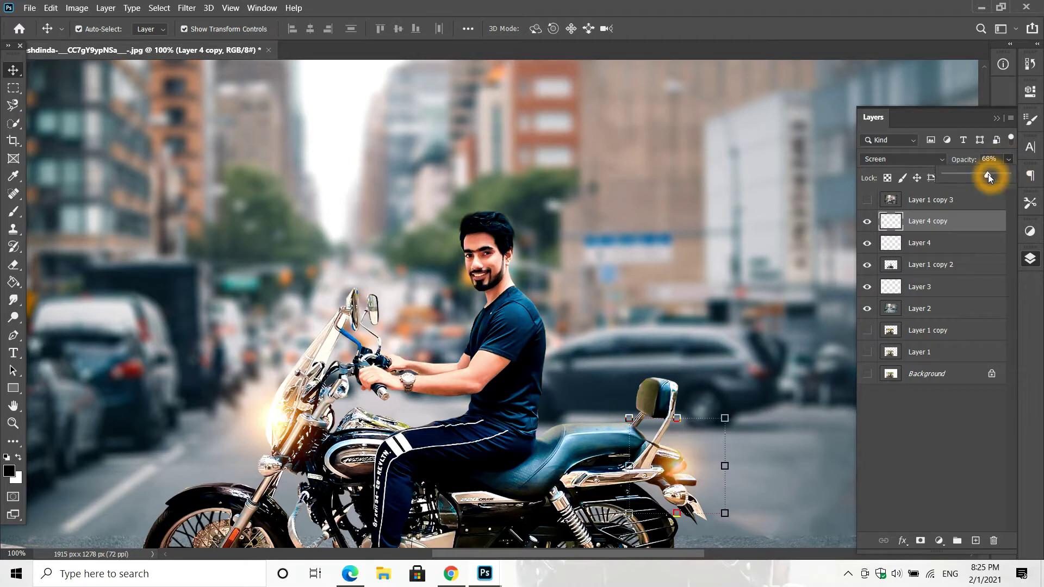
Merge all visible layers into one with Merge Visible.
left_click(651, 220)
key("ctrl+minus")
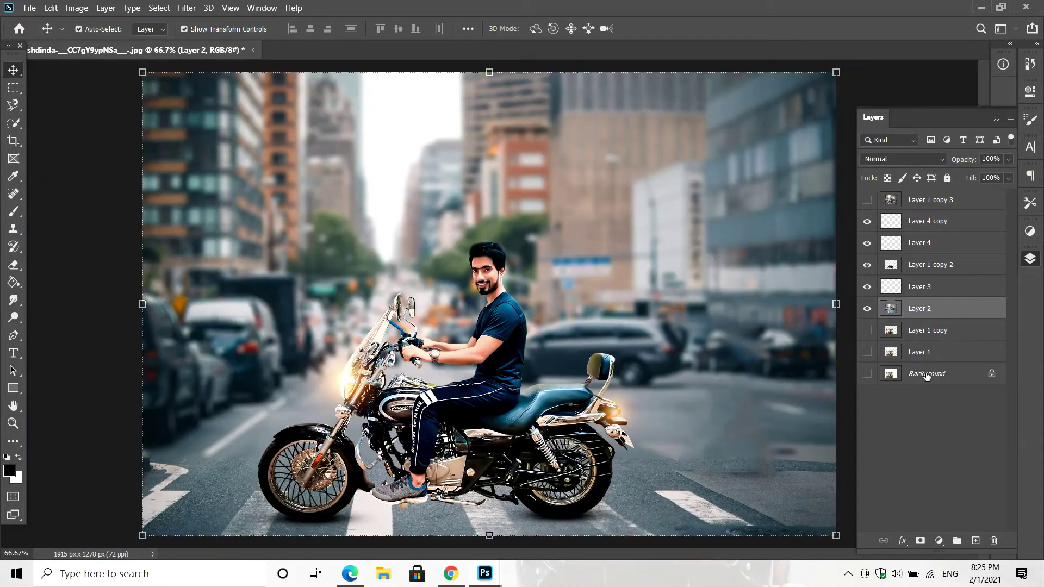
right_click(945, 220)
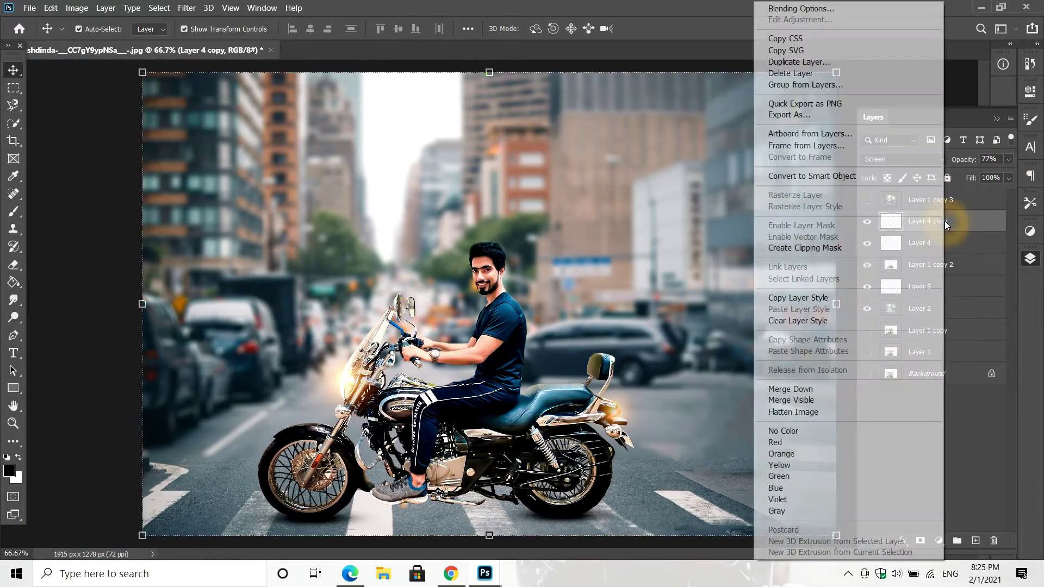
left_click(342, 387)
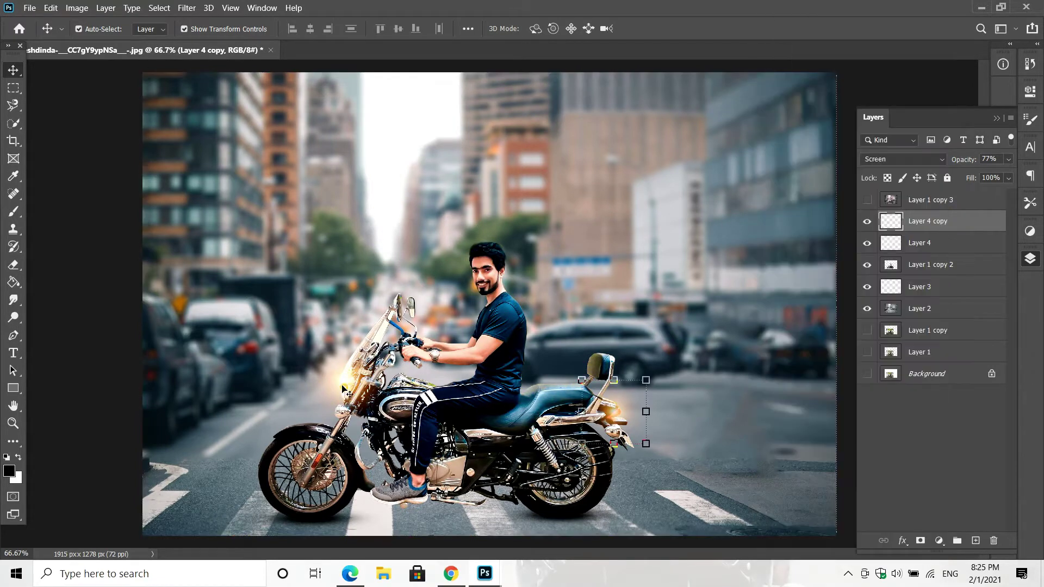
left_click(98, 298)
right_click(950, 225)
left_click(805, 400)
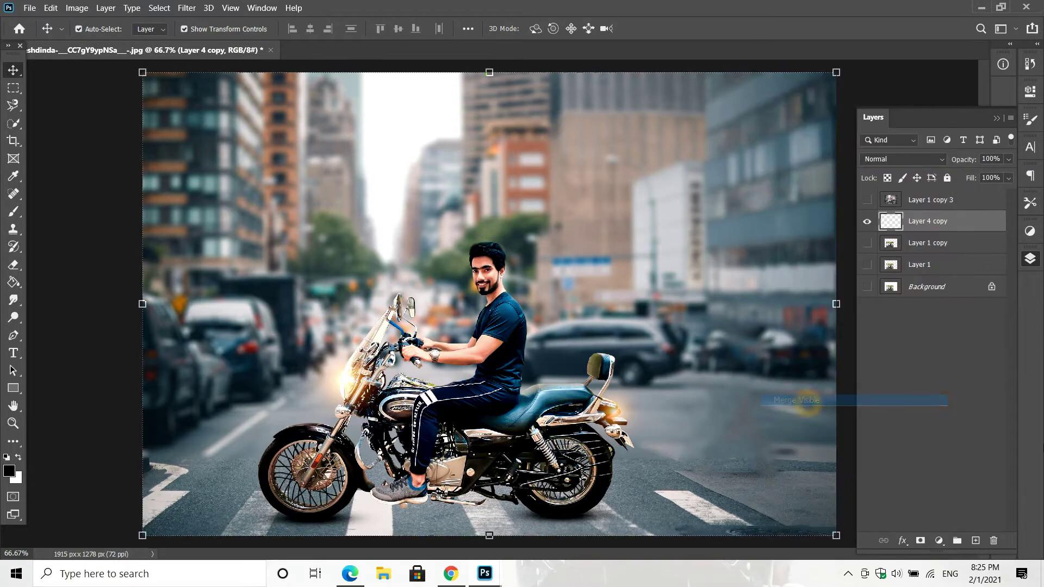
left_click(187, 7)
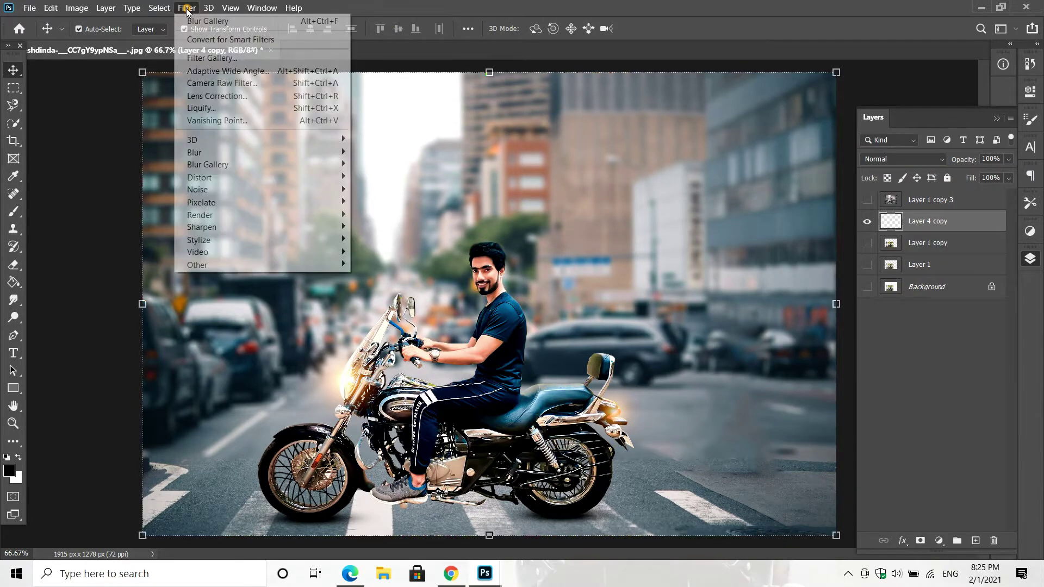
In the Camera Raw filter, raise Clarity, Highlights, Shadows and Whites.
left_click(241, 86)
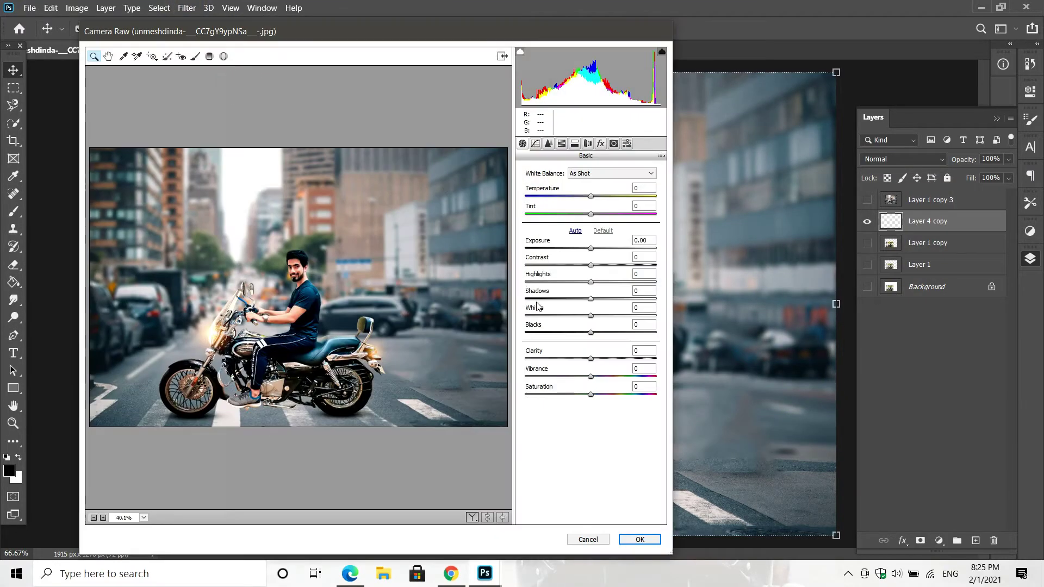
left_click_drag(590, 358, 595, 323)
left_click_drag(591, 315, 598, 282)
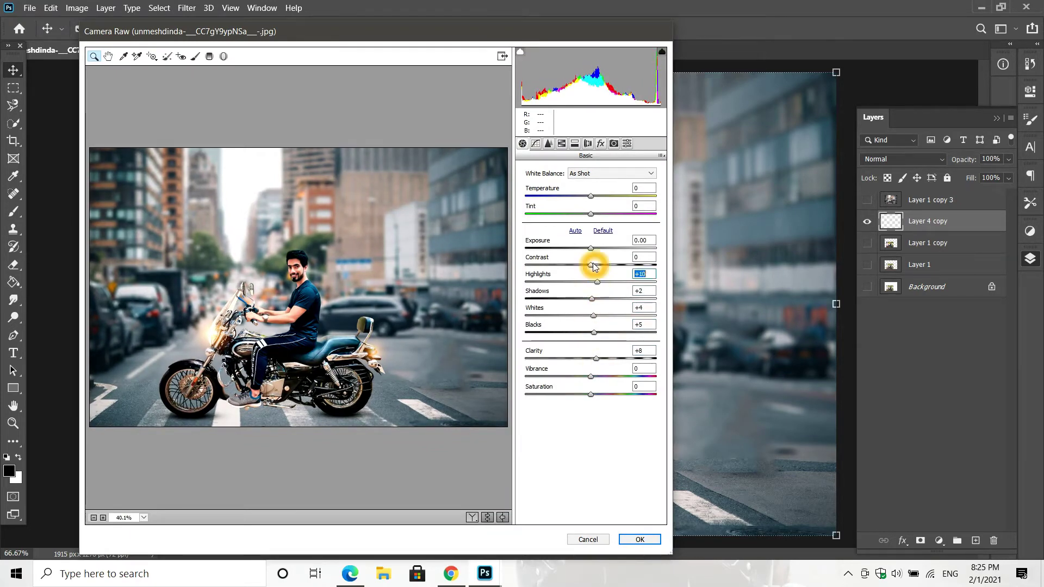
Set Luminance noise reduction to 15 and raise the Oranges luminance to +13.
left_click(548, 143)
left_click_drag(530, 273, 546, 279)
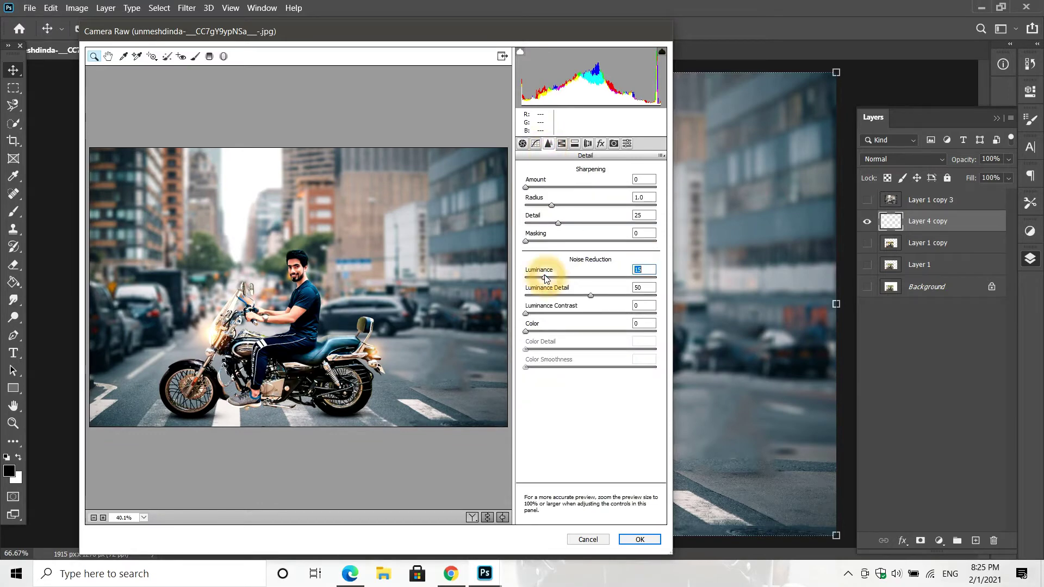
key("ctrl+alt+0")
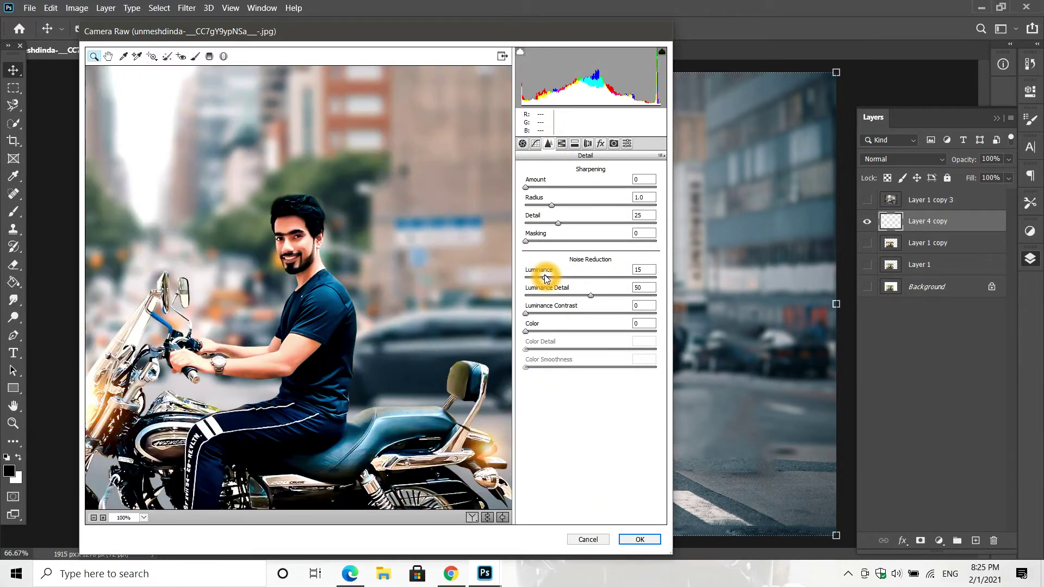
left_click(561, 143)
left_click(586, 186)
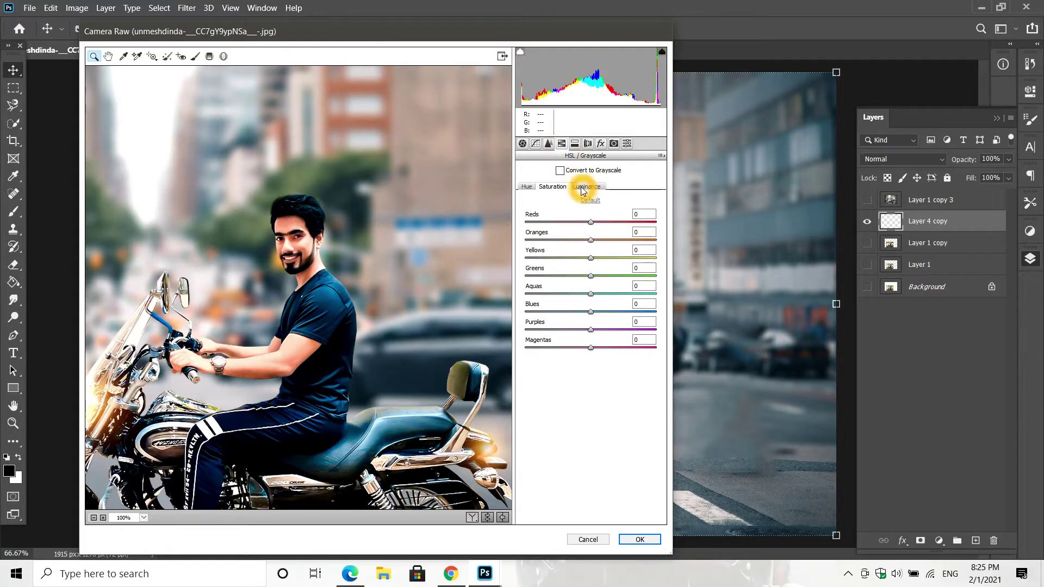
left_click_drag(597, 245, 598, 245)
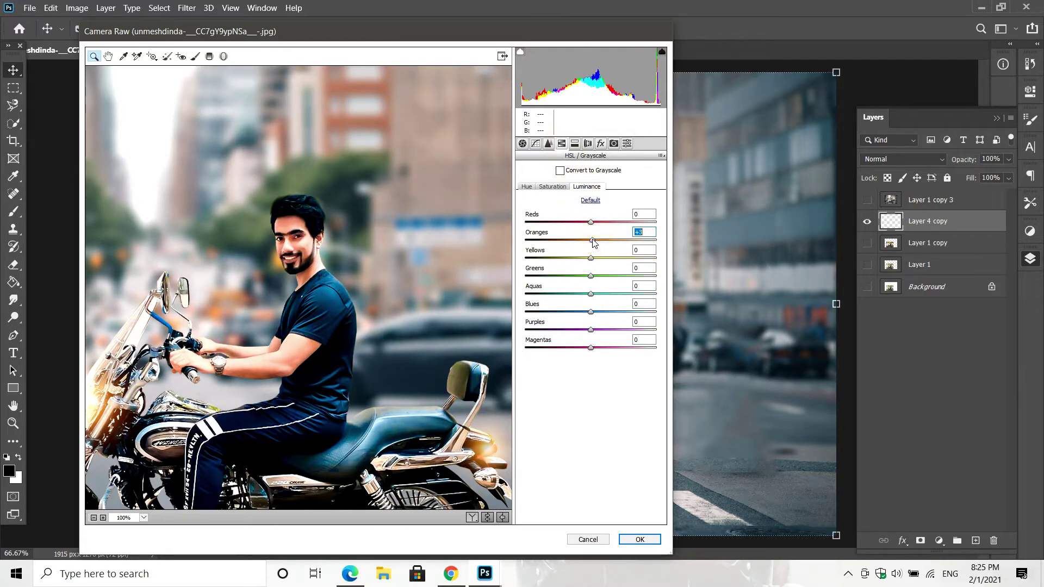
key("ctrl+minus")
key("ctrl+minus")
left_click(552, 187)
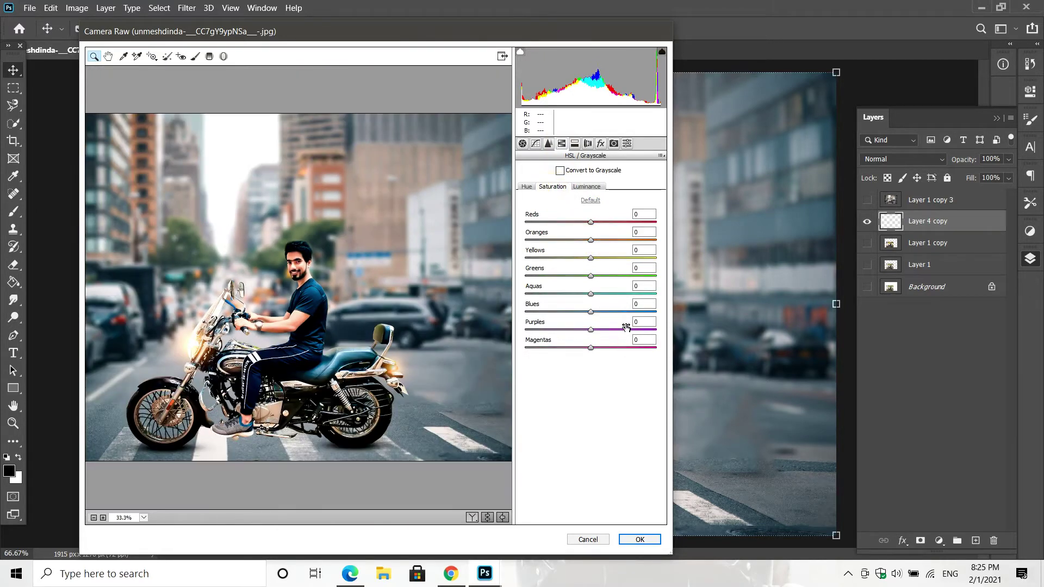
Boost the blue and yellow saturation and leave the greens hue near zero.
mouse_move(625, 311)
left_mouse_down()
mouse_move(644, 311)
mouse_move(607, 312)
mouse_move(611, 294)
mouse_move(658, 276)
left_mouse_up()
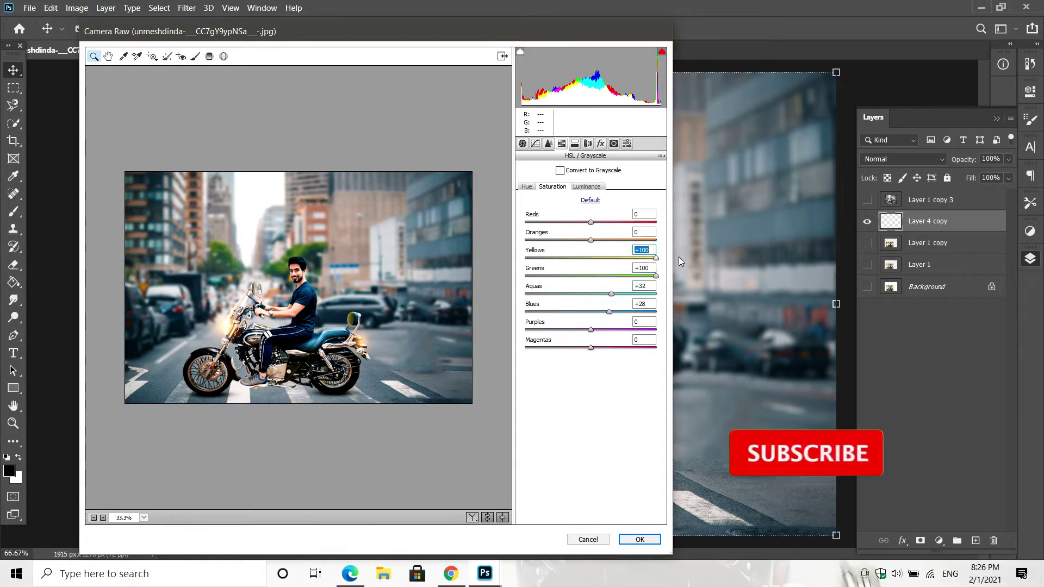
left_click_drag(590, 258, 658, 257)
left_click(526, 186)
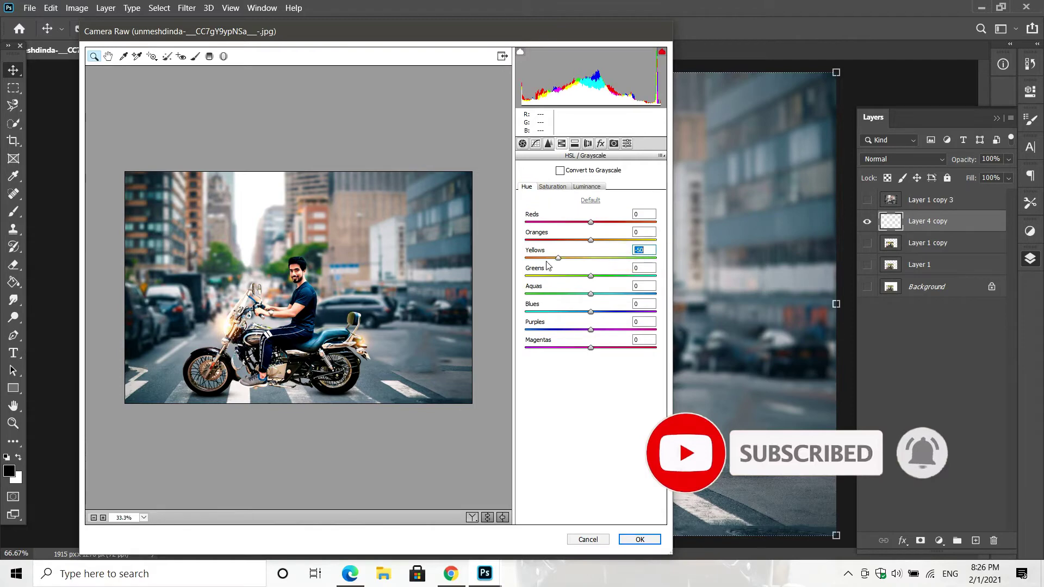
left_click_drag(562, 277, 542, 276)
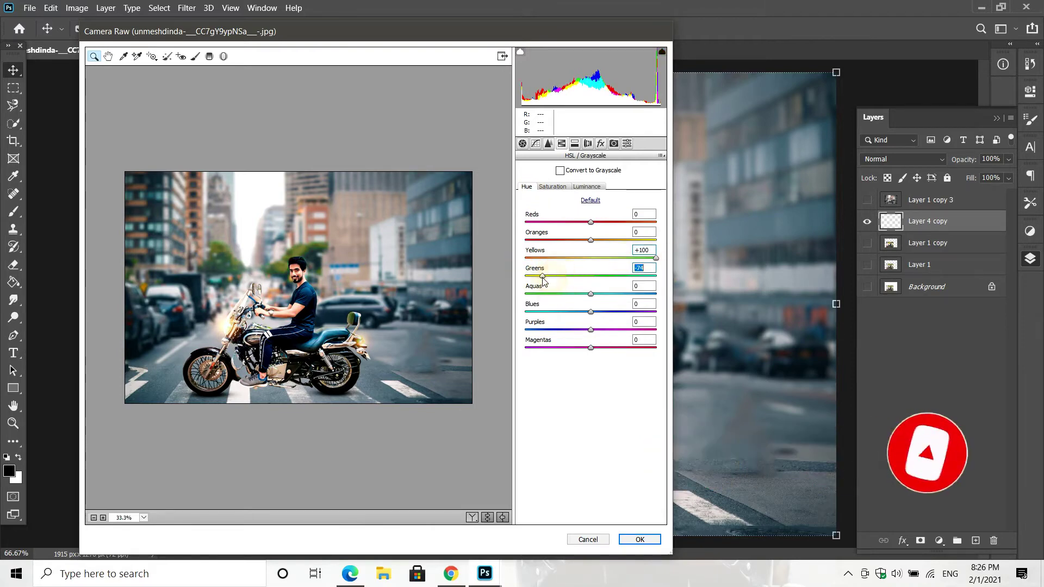
key("ctrl+plus")
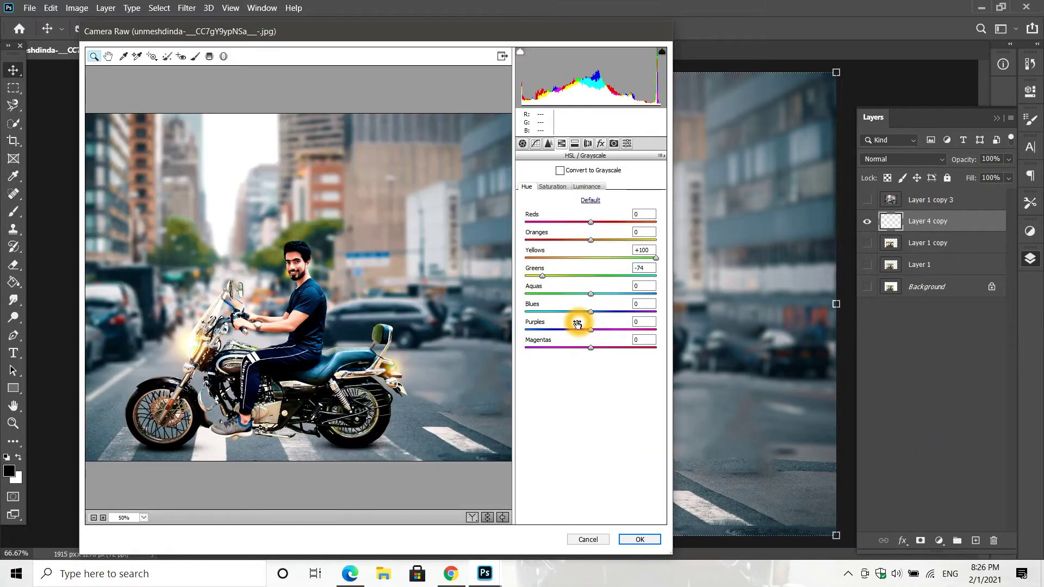
left_click_drag(577, 281, 593, 281)
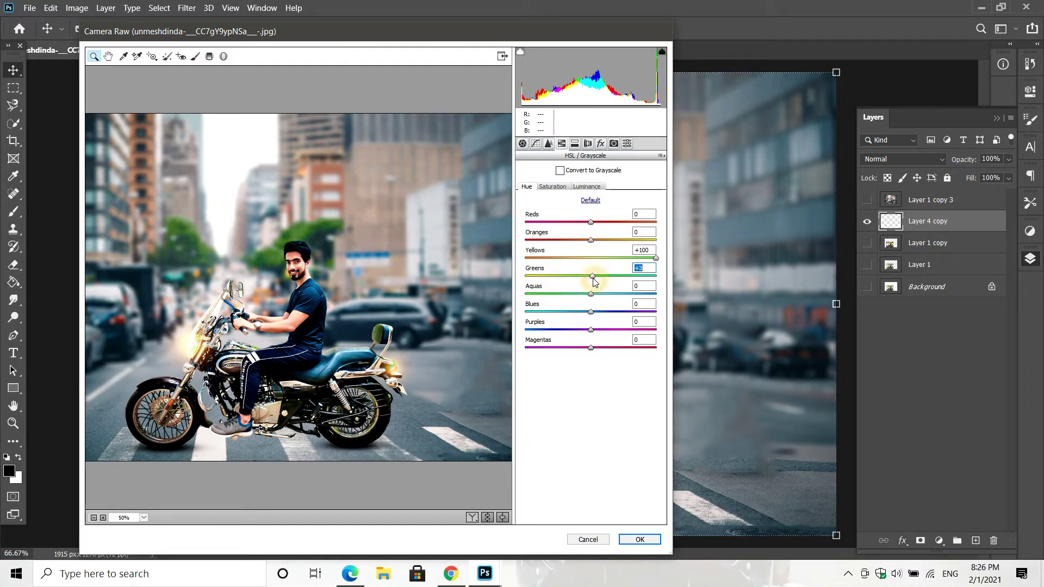
Add lens vignetting and a post-crop vignette (Amount -23, Midpoint 40, Feather 43), then apply the grade.
left_click(587, 143)
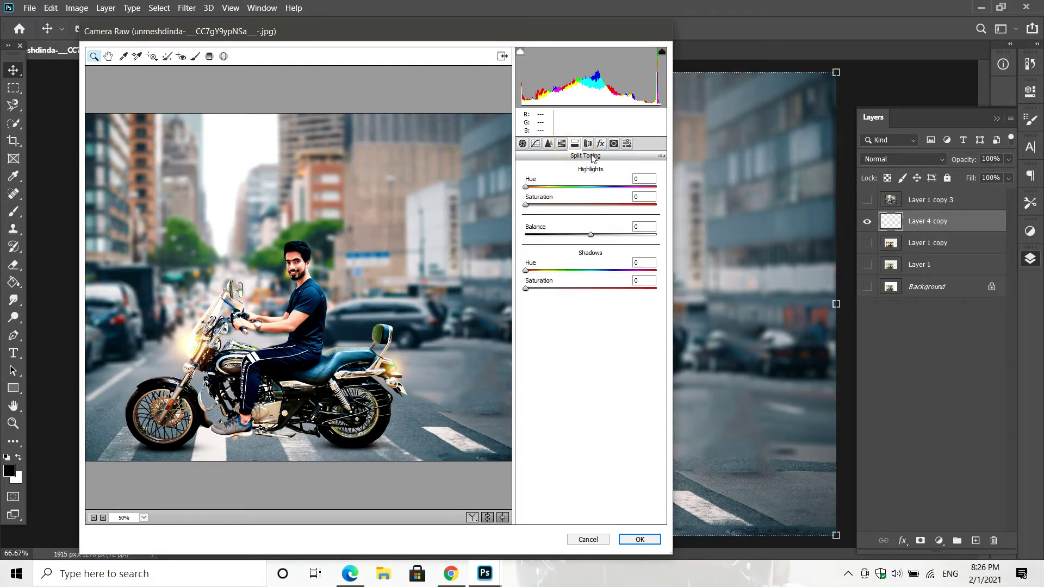
left_click(588, 143)
left_click_drag(570, 389, 556, 389)
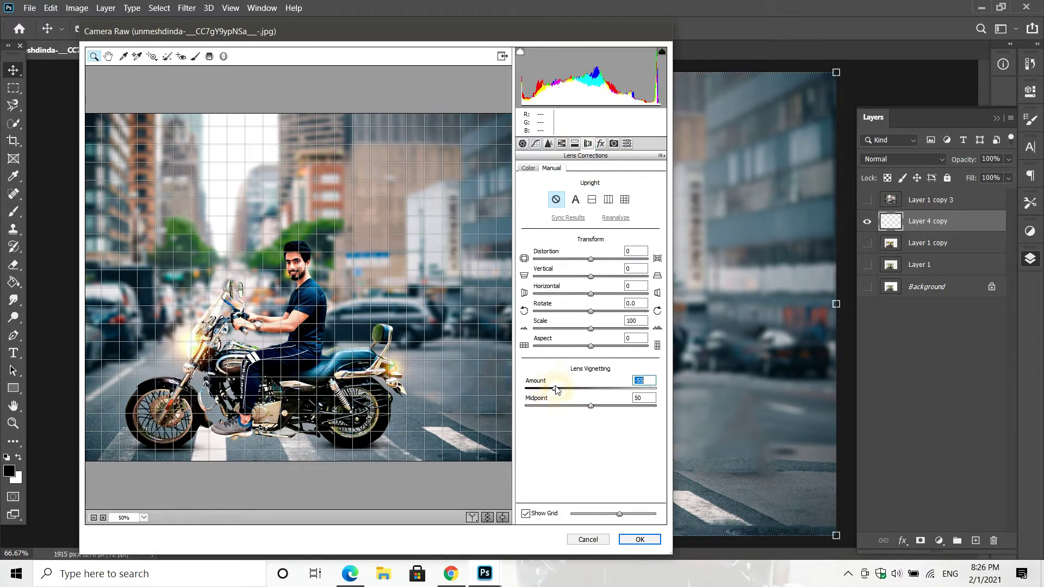
left_click(601, 144)
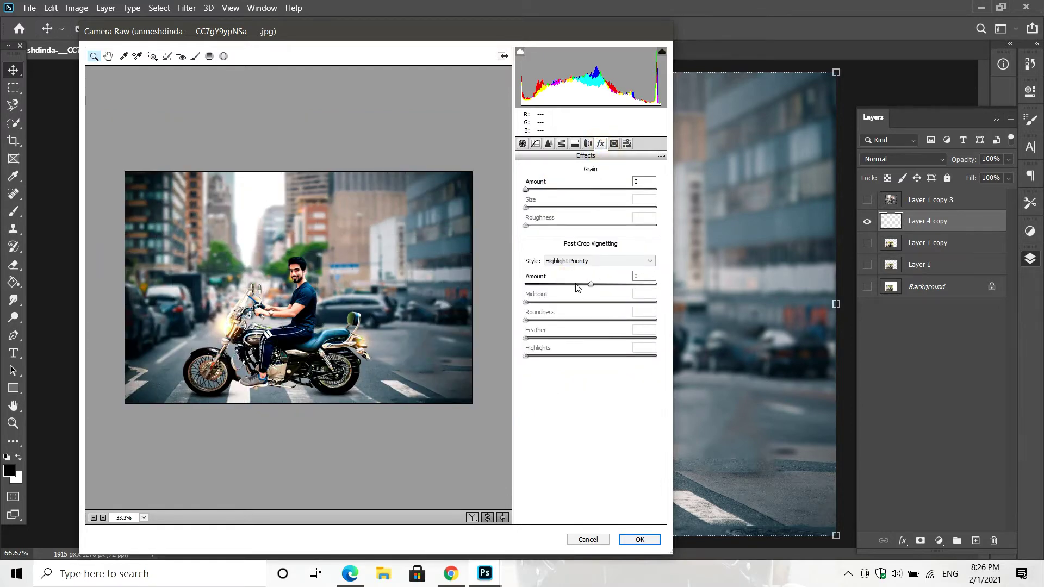
mouse_move(590, 283)
left_mouse_down()
mouse_move(575, 284)
mouse_move(581, 337)
mouse_move(658, 356)
left_mouse_up()
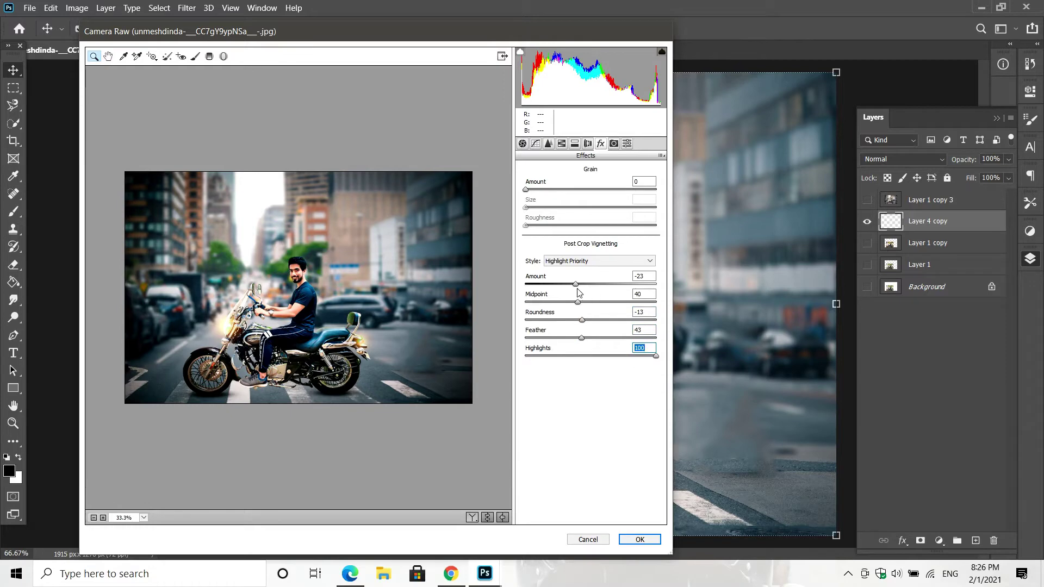
left_click(613, 143)
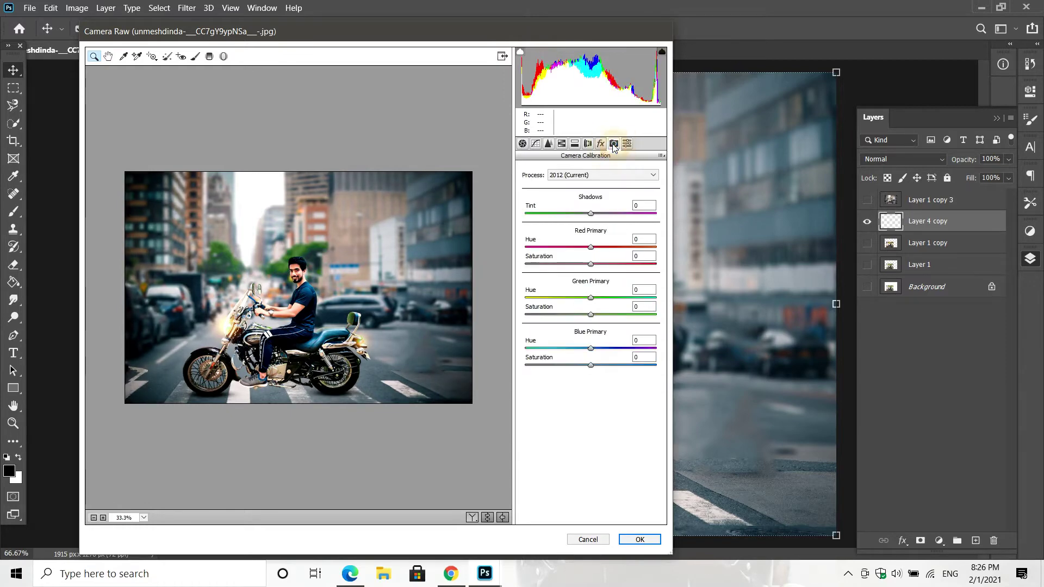
left_click(643, 541)
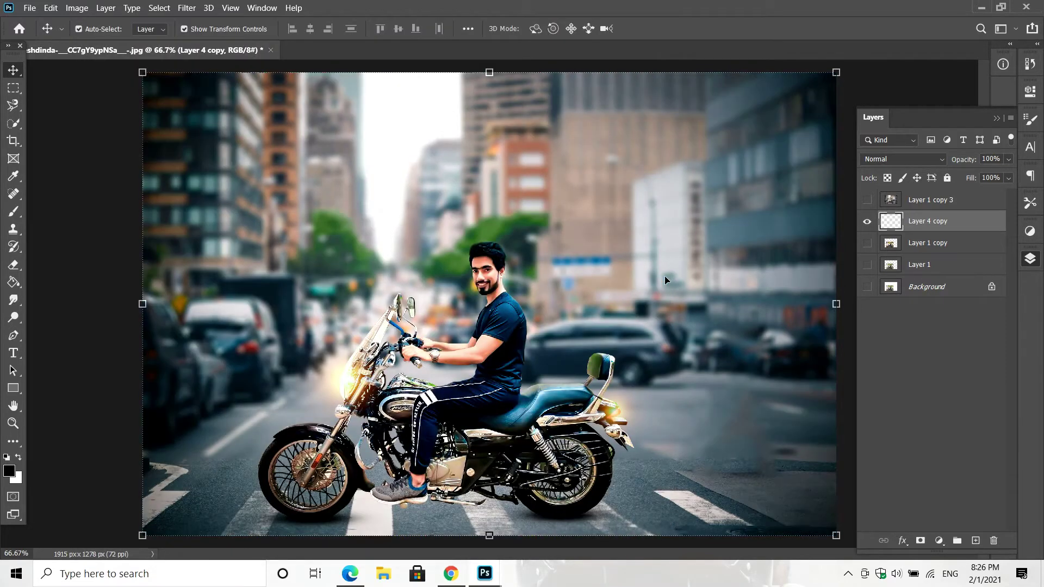
Darken the motorcycle's backrest and seat with the Burn tool.
key("ctrl+1")
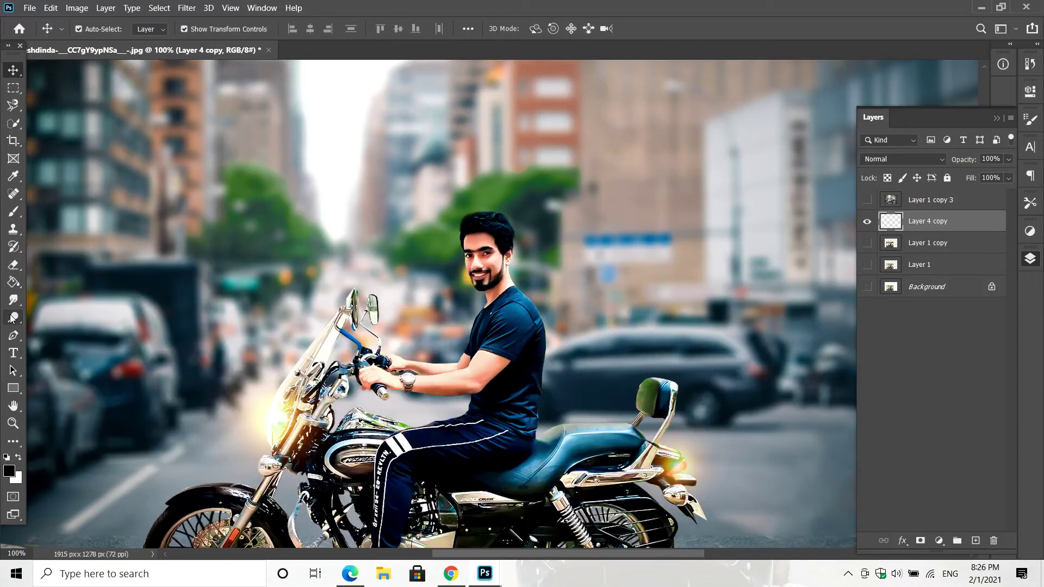
left_click(13, 318)
right_click(13, 321)
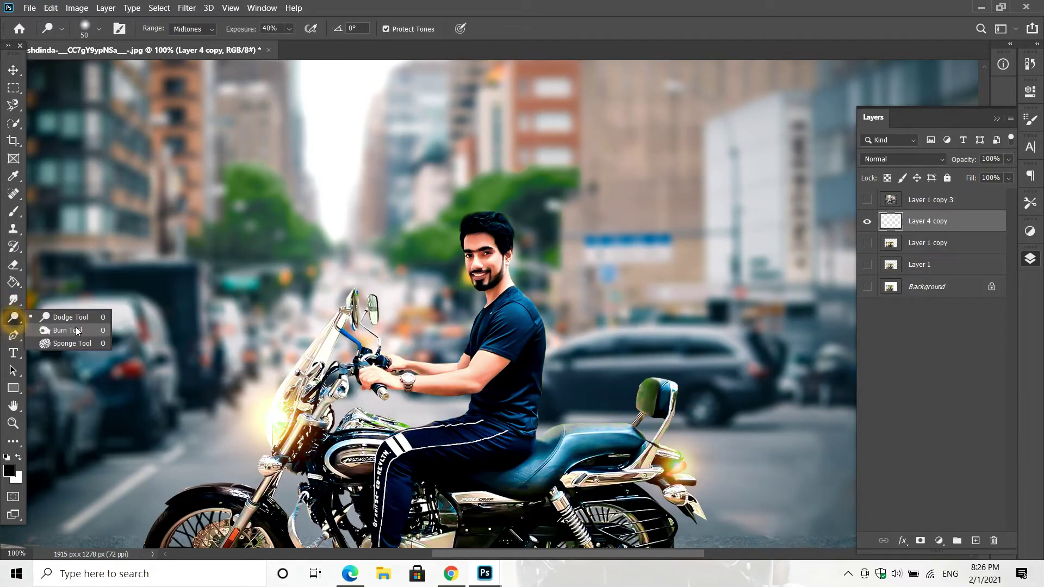
left_click(79, 326)
scroll(649, 359, "up", 3)
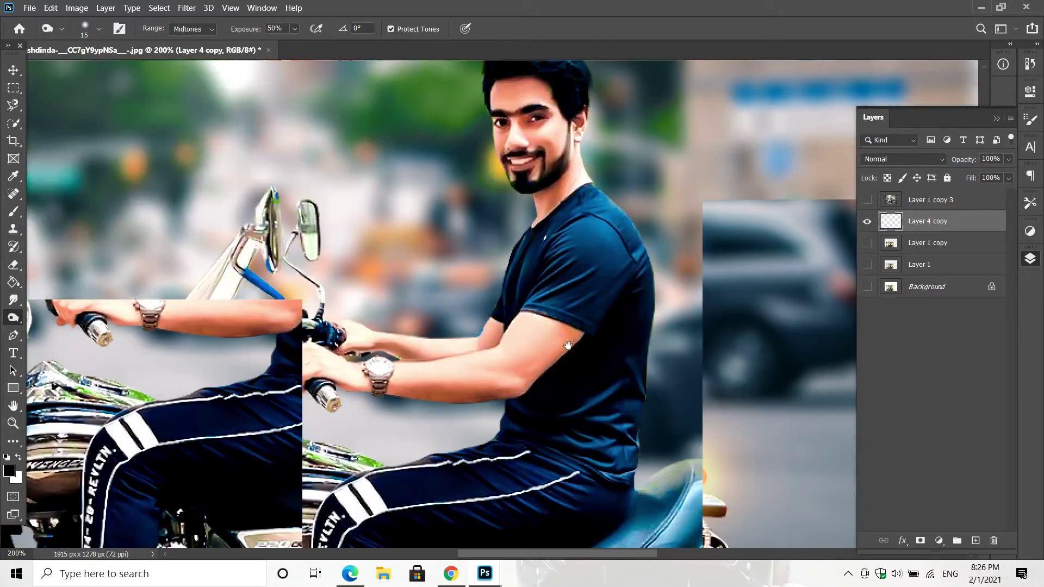
key("bracketright")
key("bracketright")
key("bracketright")
key("bracketright")
mouse_move(658, 359)
left_mouse_down()
mouse_move(632, 346)
mouse_move(663, 390)
left_mouse_up()
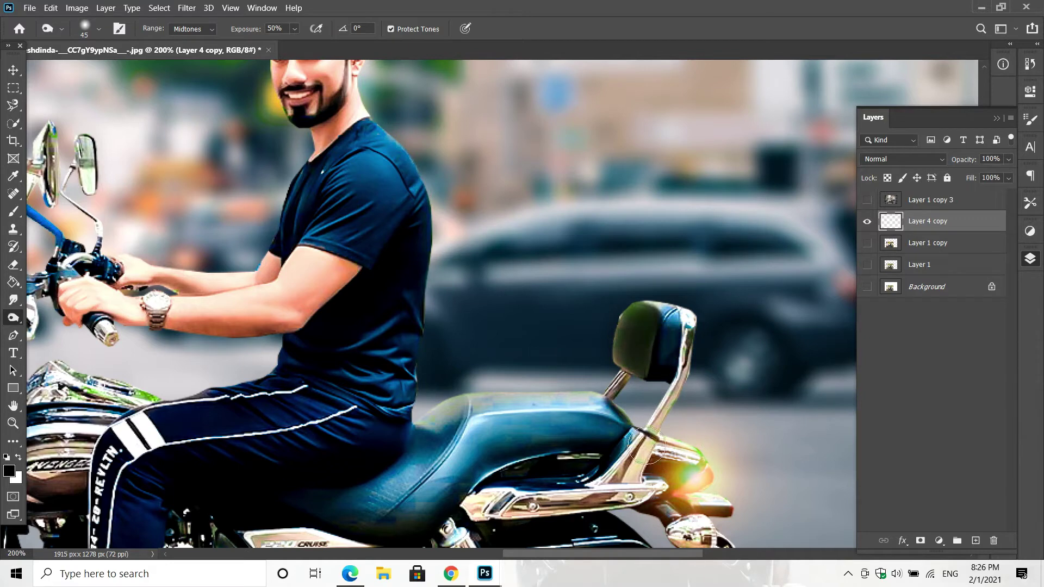
left_click(599, 417)
mouse_move(598, 418)
left_mouse_down()
mouse_move(551, 413)
mouse_move(434, 463)
left_mouse_up()
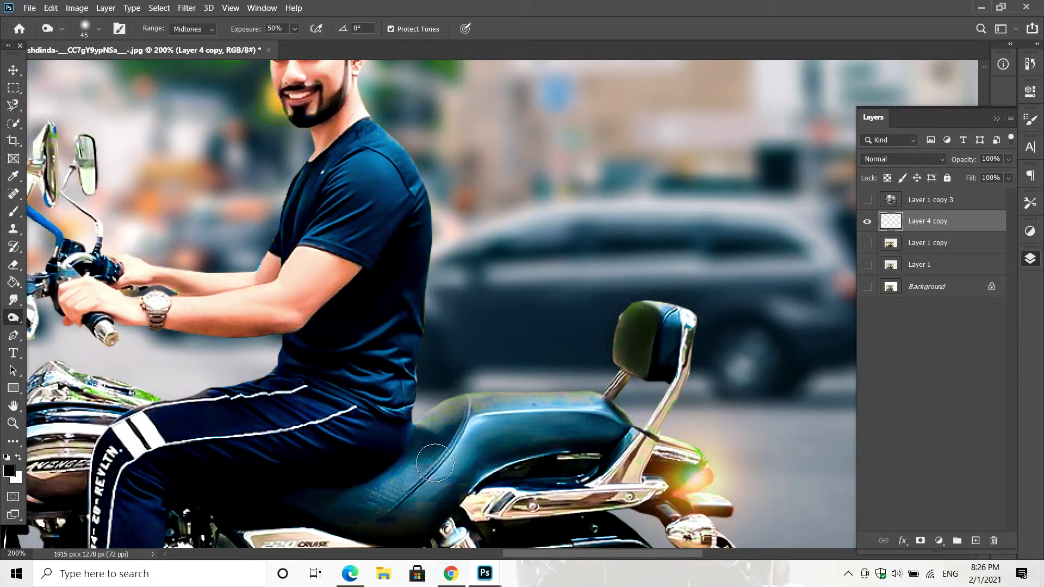
left_click_drag(79, 456, 375, 416)
Zoom out to the full image and reopen the Camera Raw filter.
key("ctrl+minus")
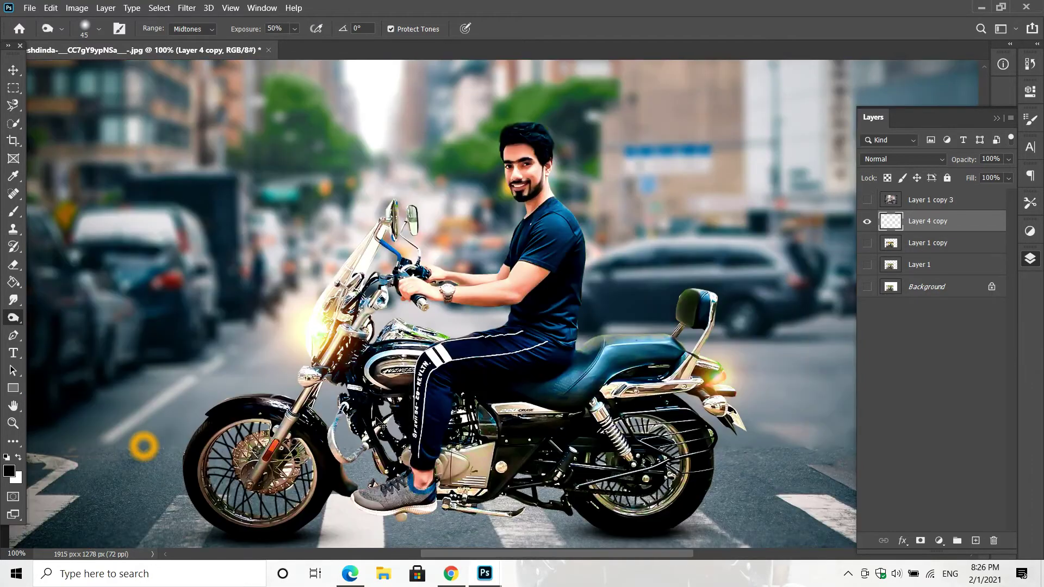
key("ctrl+minus")
key("v")
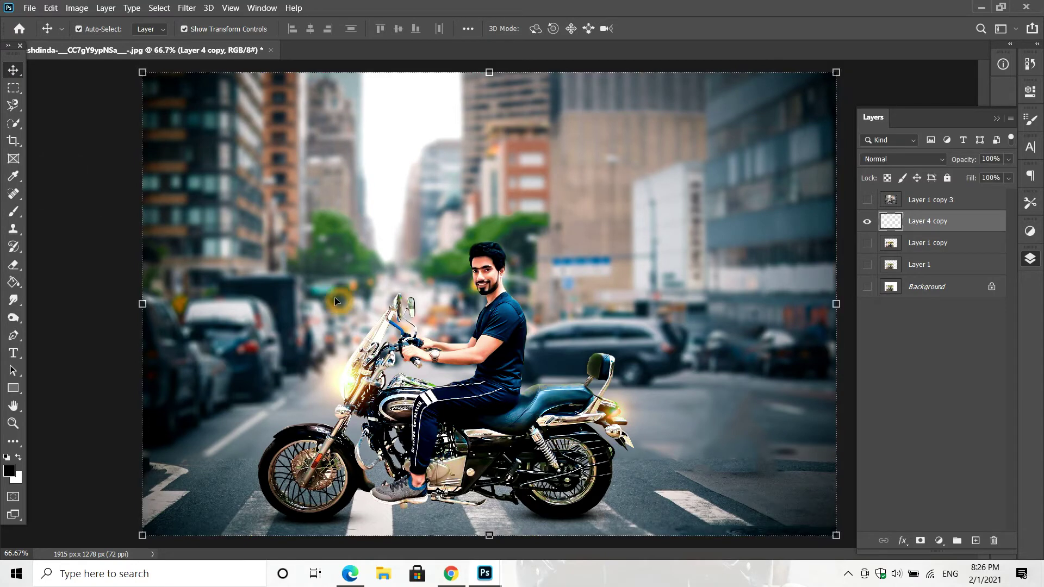
key("ctrl+minus")
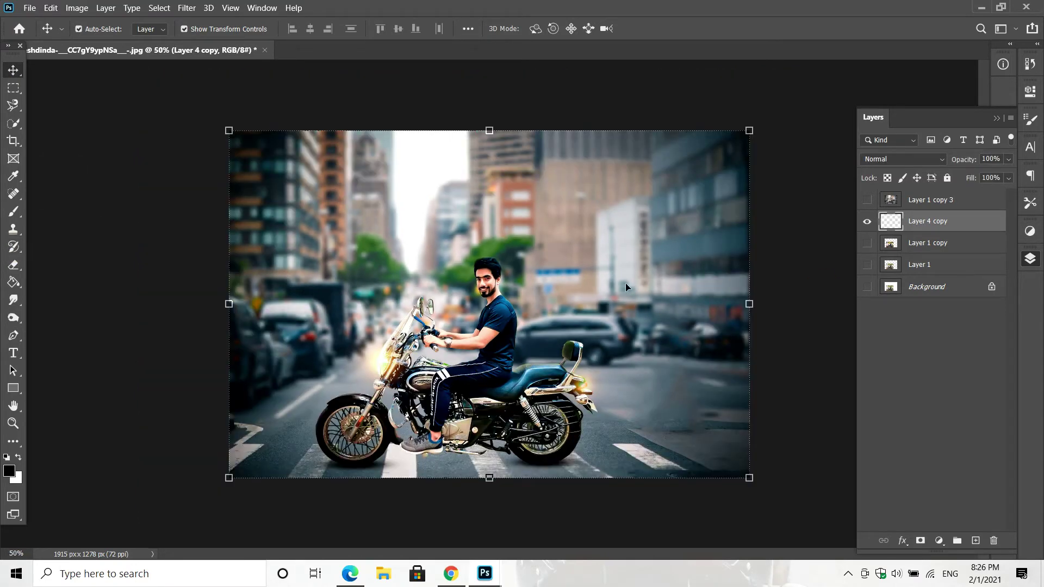
left_click(187, 7)
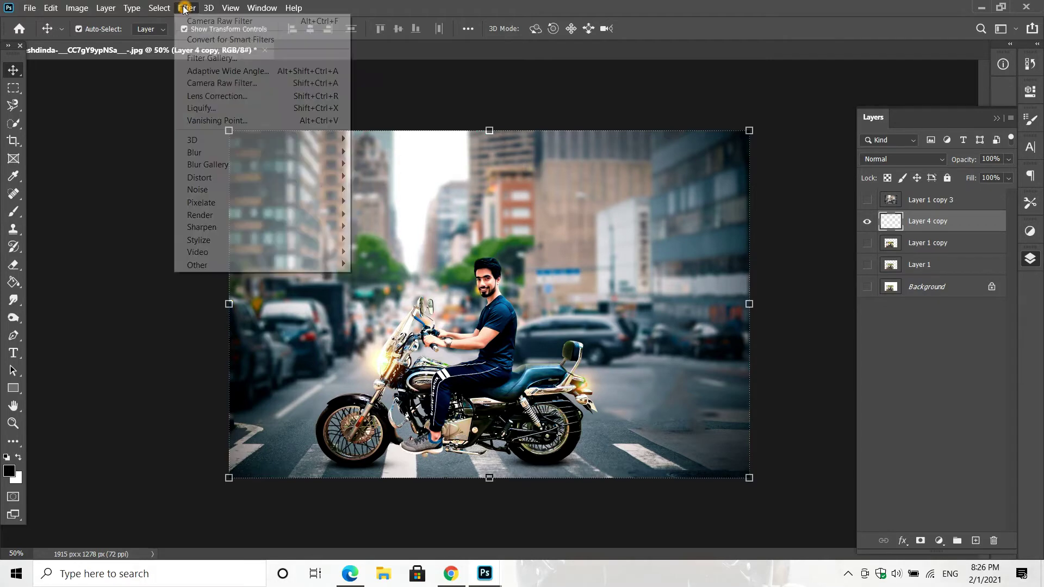
left_click(228, 84)
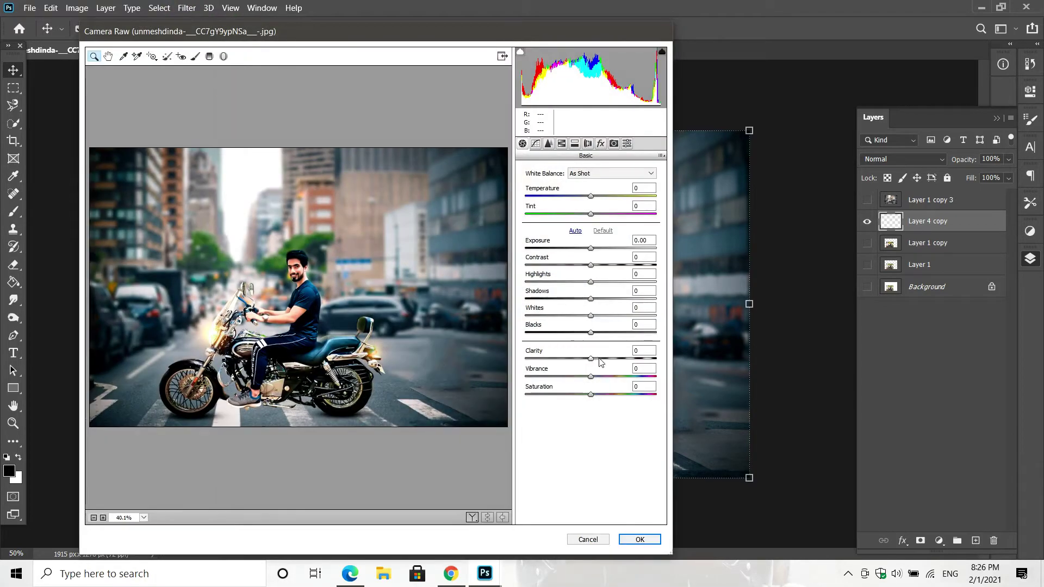
Raise Clarity, add slight luminance noise reduction and lift Oranges luminance to +3.
mouse_move(590, 359)
left_mouse_down()
mouse_move(601, 358)
mouse_move(596, 305)
left_mouse_up()
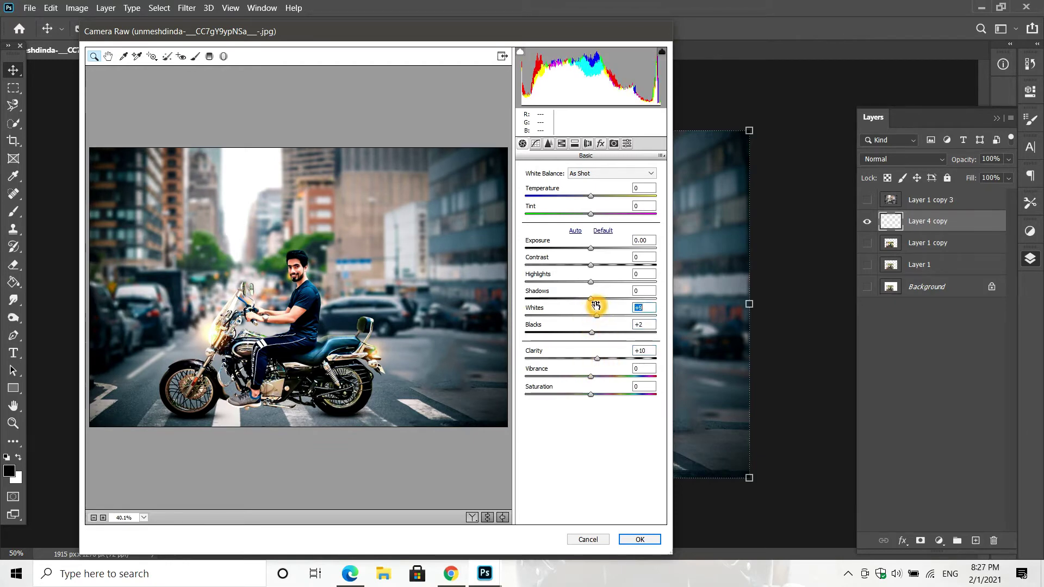
left_click(548, 143)
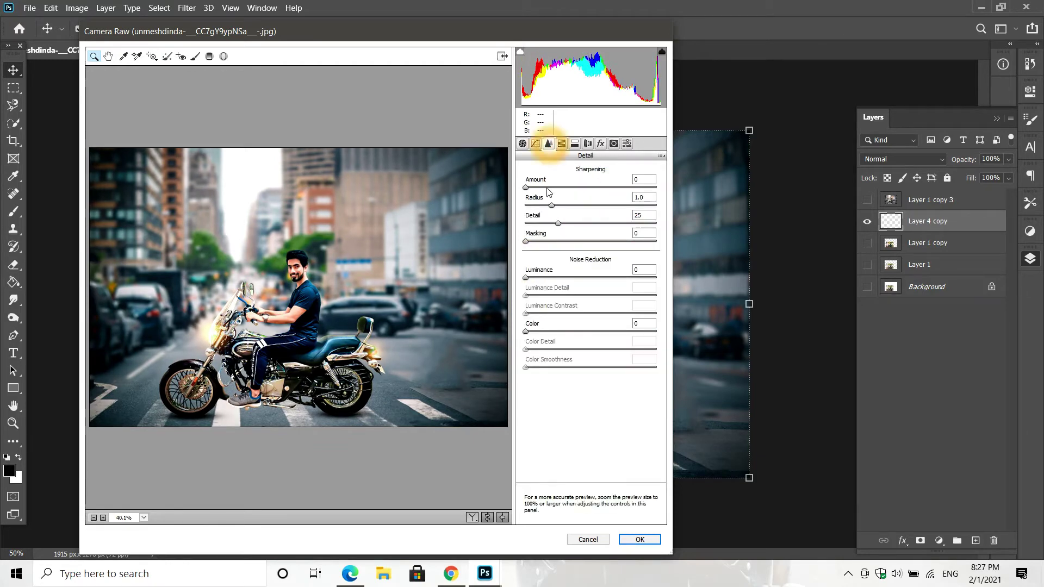
left_click_drag(527, 277, 531, 278)
left_click(563, 143)
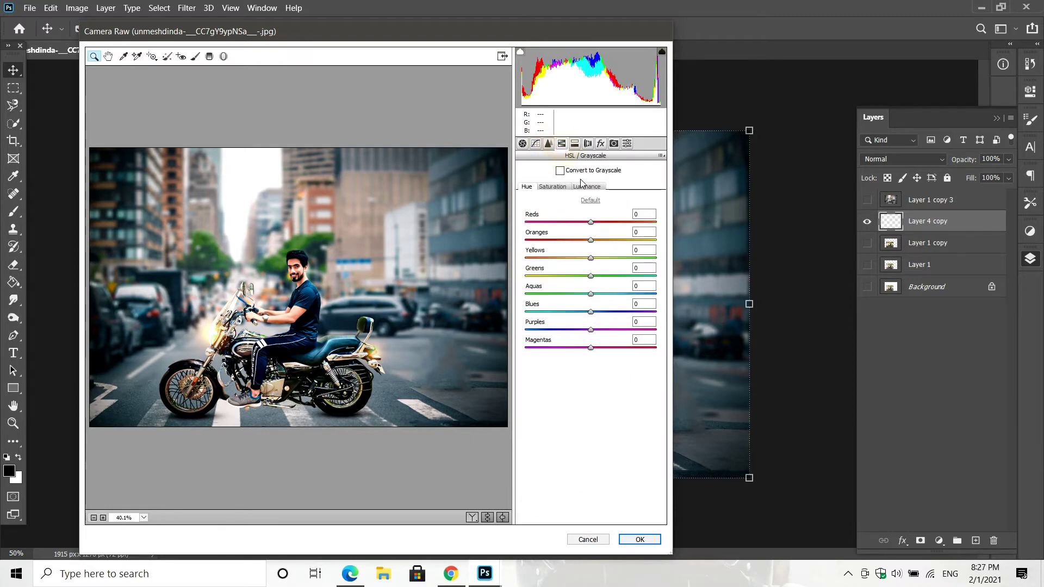
left_click(586, 187)
left_click_drag(592, 240, 595, 240)
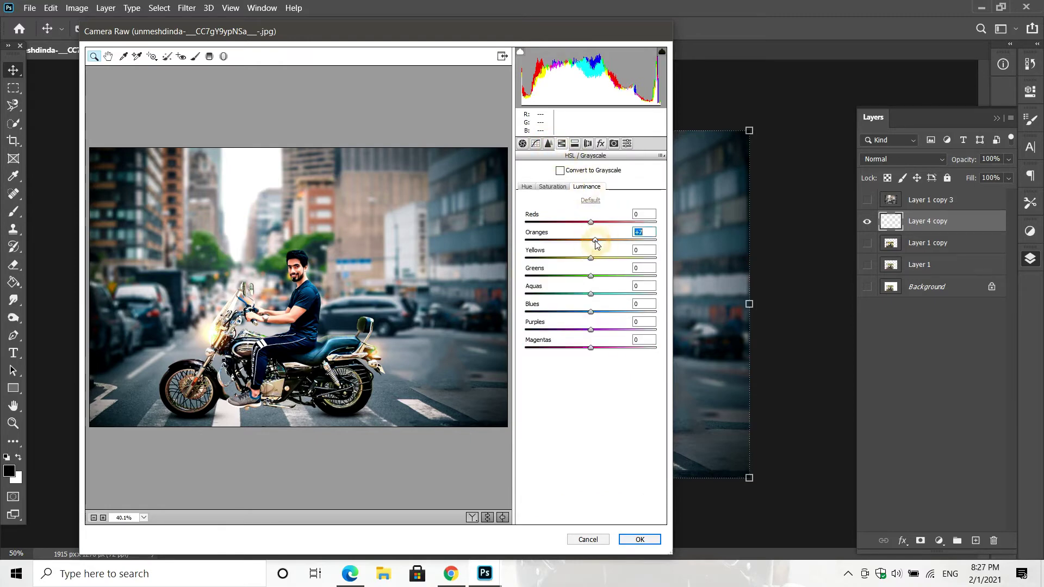
Add subtle lens and post-crop edge vignetting and apply the second Camera Raw pass.
left_click(588, 144)
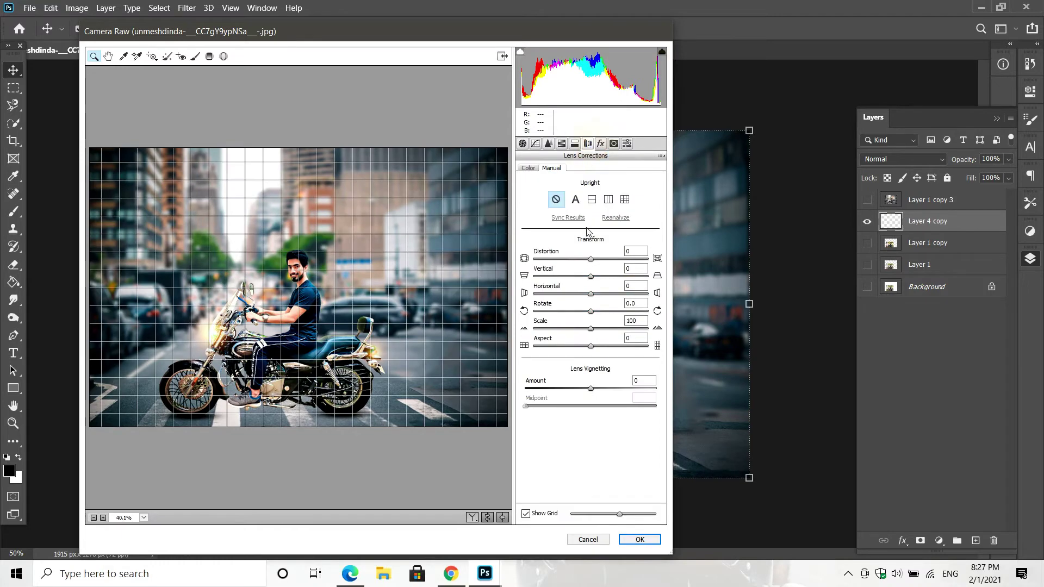
left_click_drag(580, 385, 571, 388)
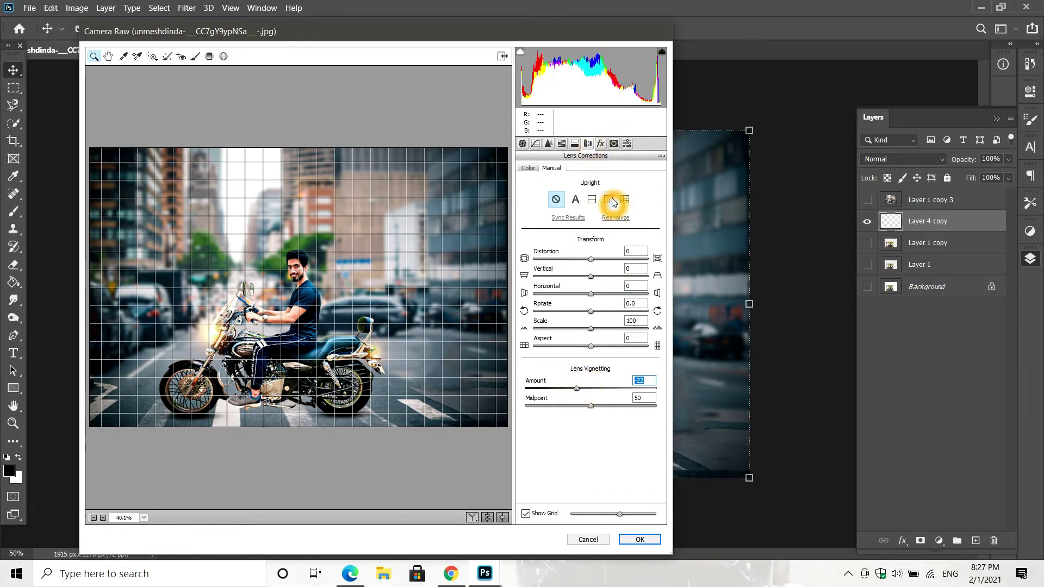
left_click(601, 143)
left_click_drag(591, 284, 585, 284)
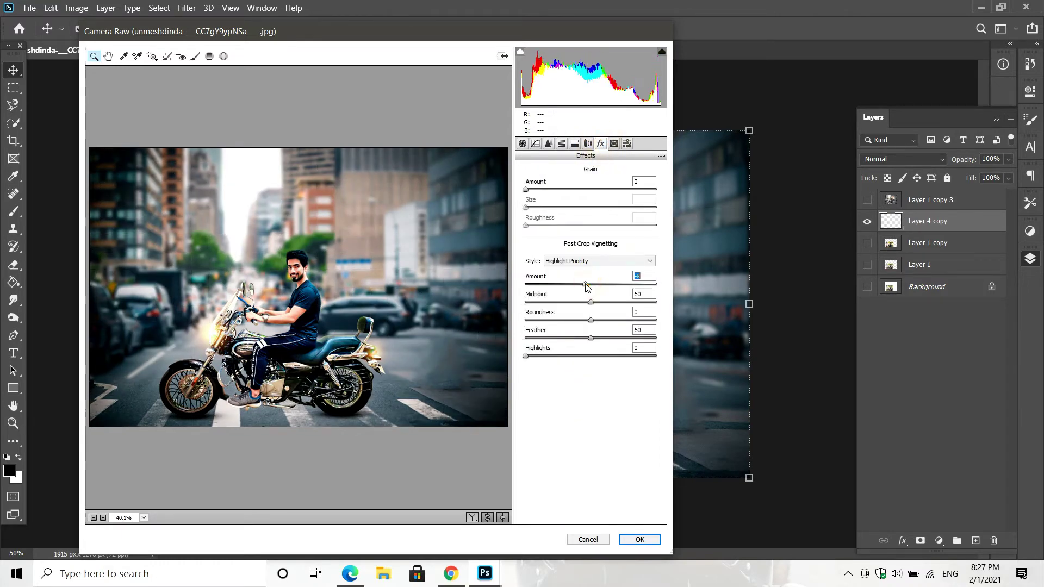
left_click(640, 539)
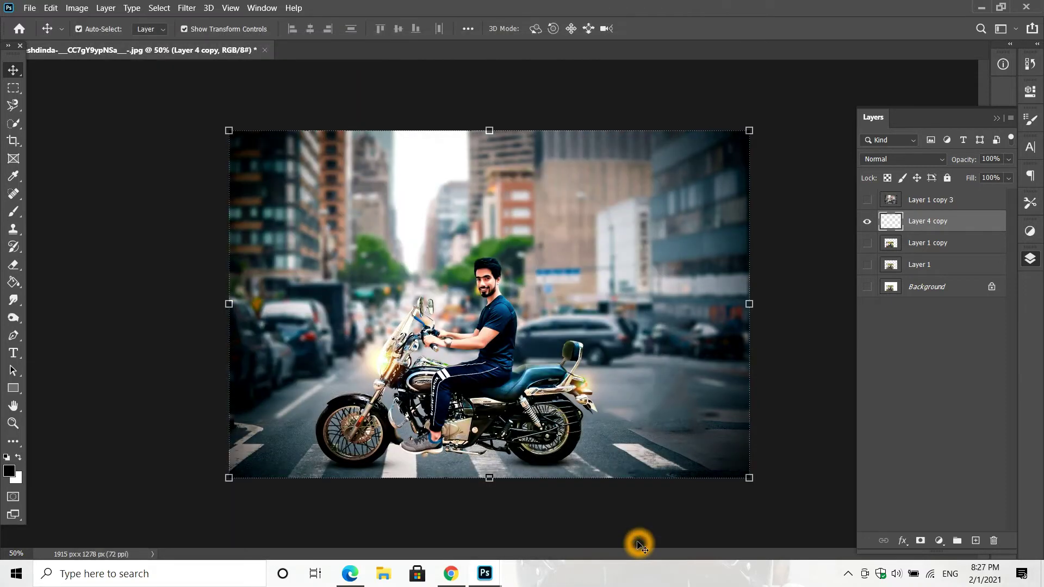
Shift the Color Balance midtones slightly toward green and the shadow levels to +3.
left_click(77, 7)
mouse_move(96, 40)
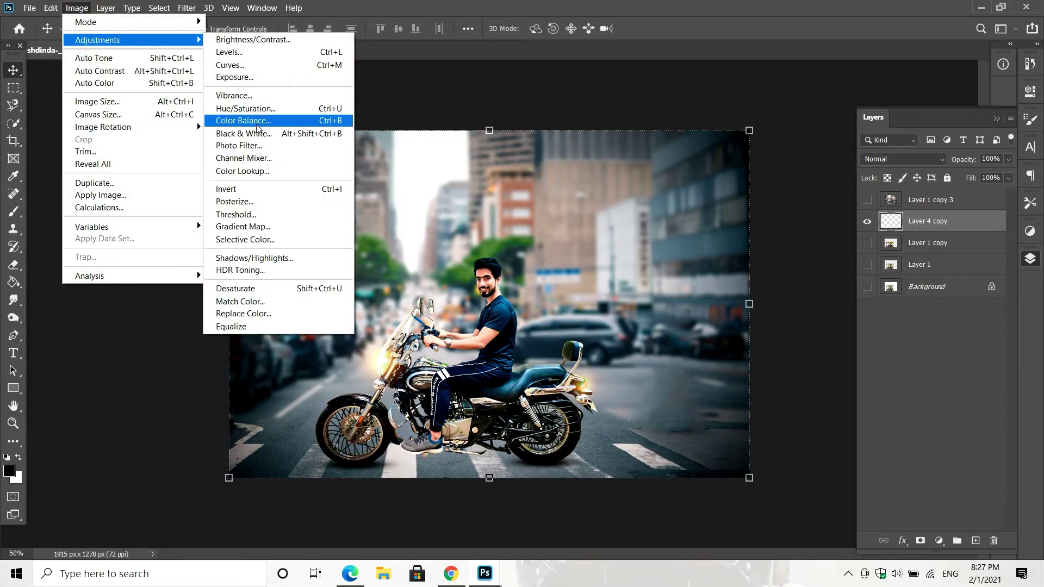
left_click(261, 126)
mouse_move(793, 181)
left_mouse_down()
mouse_move(798, 199)
mouse_move(789, 168)
mouse_move(795, 201)
mouse_move(798, 183)
left_mouse_up()
left_click(831, 236)
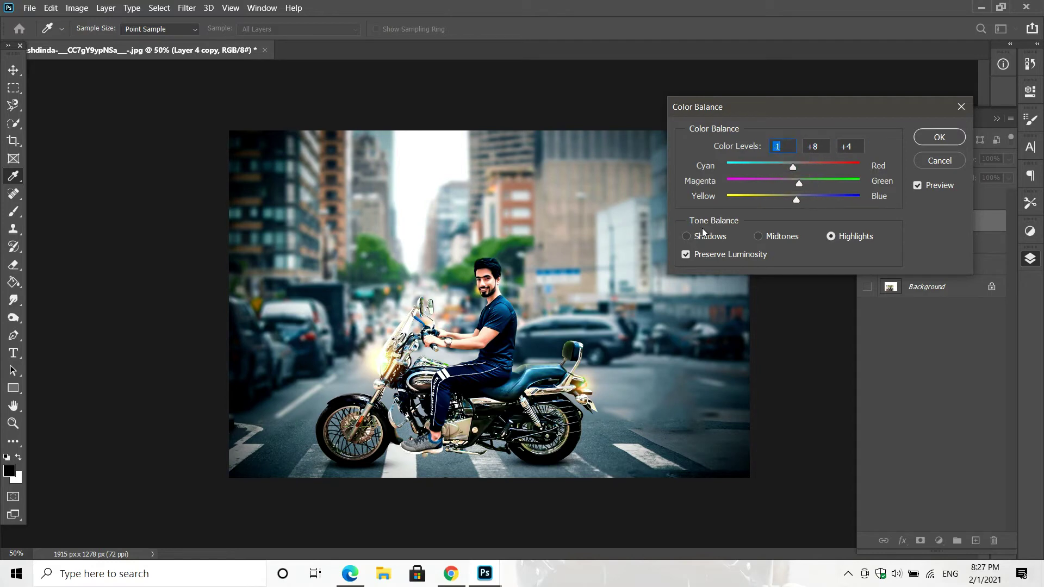
left_click(686, 235)
left_click_drag(795, 199, 795, 166)
left_click(939, 137)
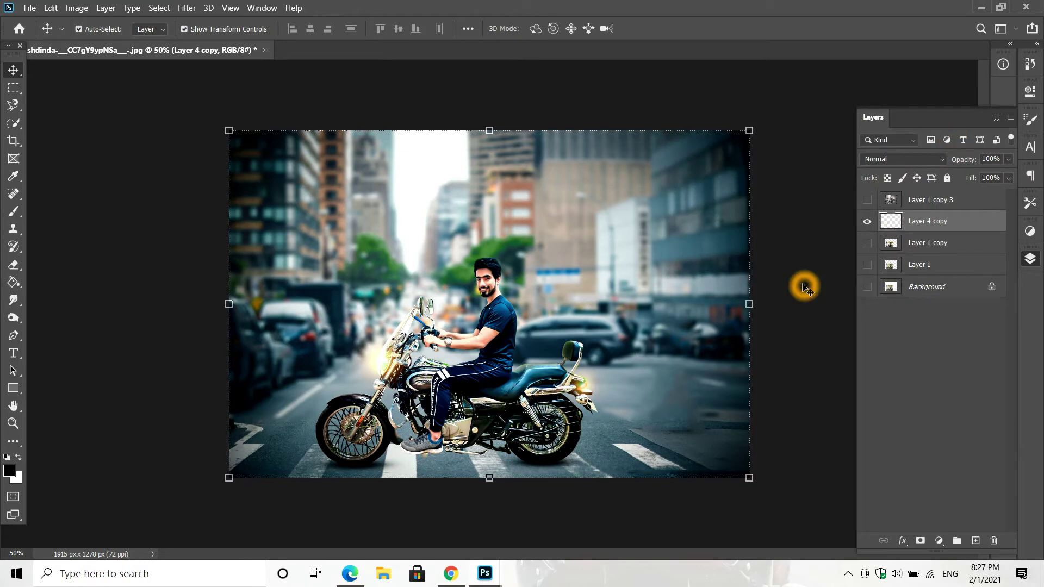
Type the name in a text box above the rider, widened to one line, and select it.
key("ctrl+plus")
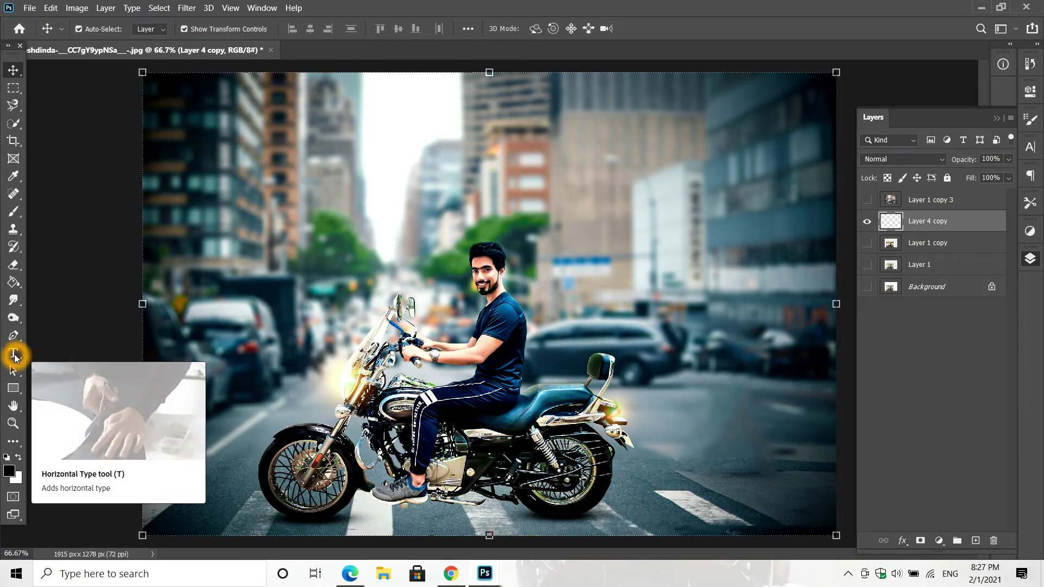
left_click(14, 357)
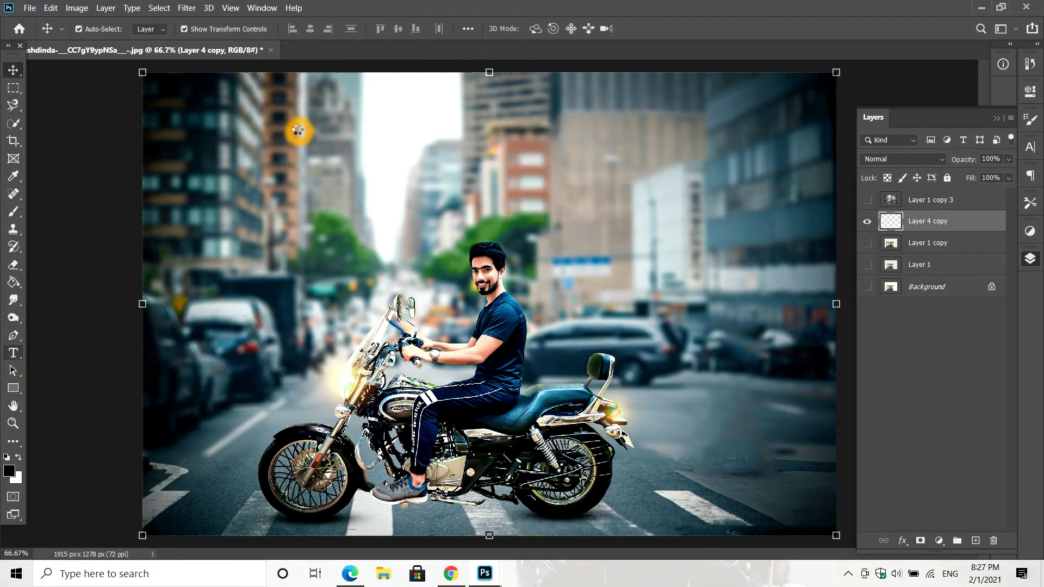
left_click_drag(301, 129, 500, 192)
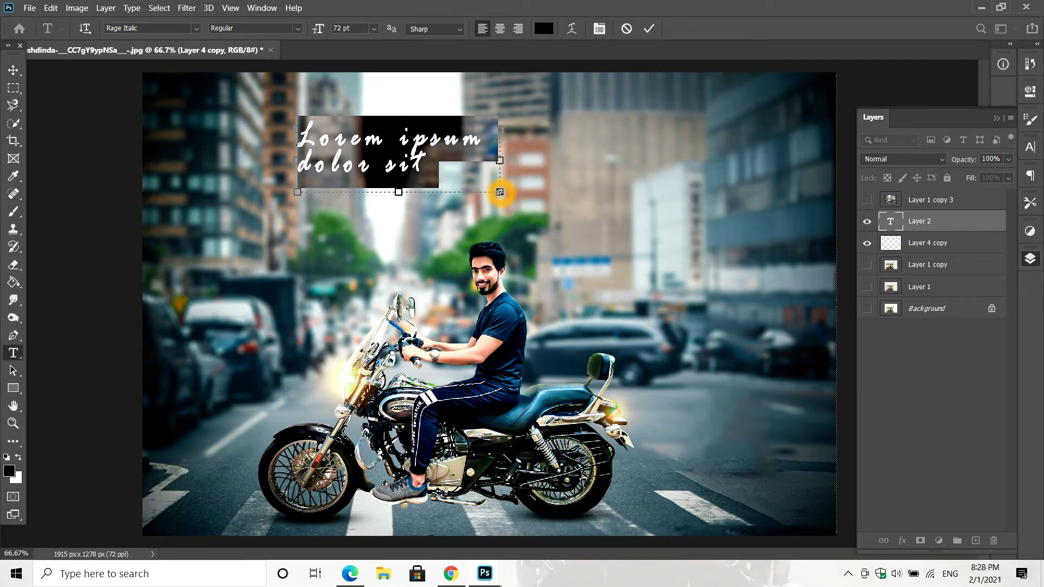
key("BackSpace")
type("Unmesh Dind")
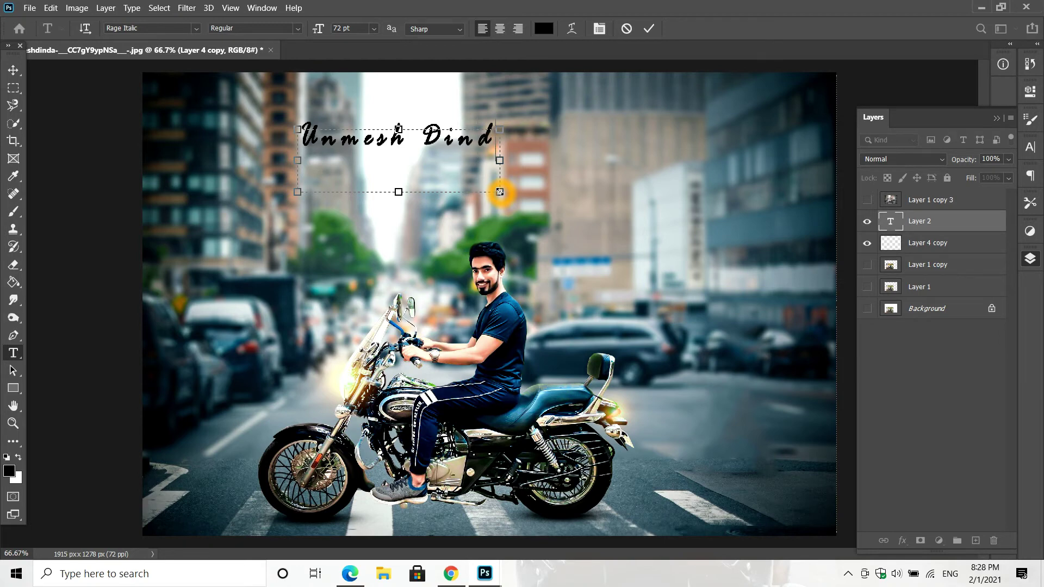
type("a")
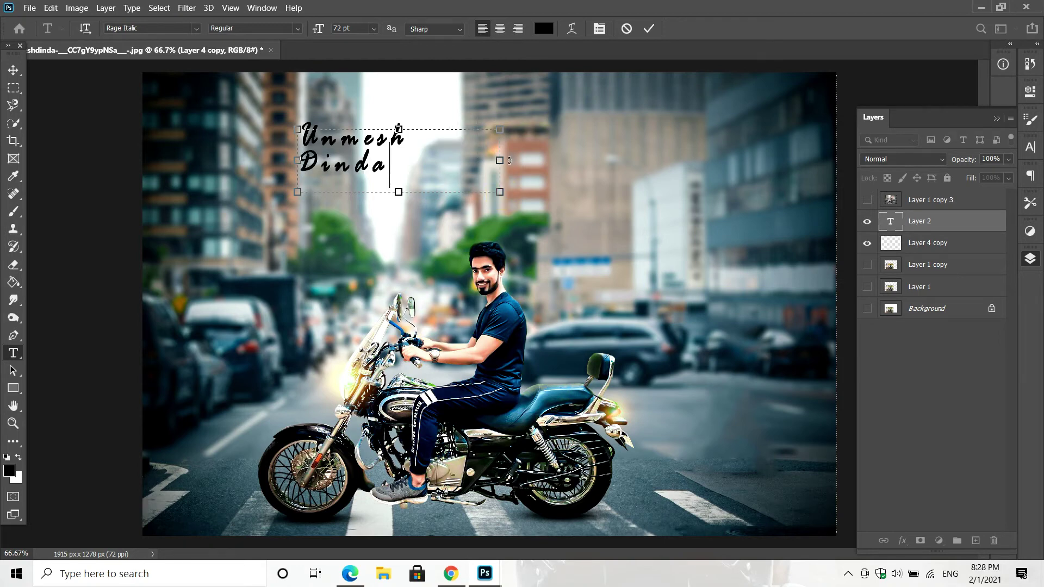
left_click_drag(507, 161, 548, 161)
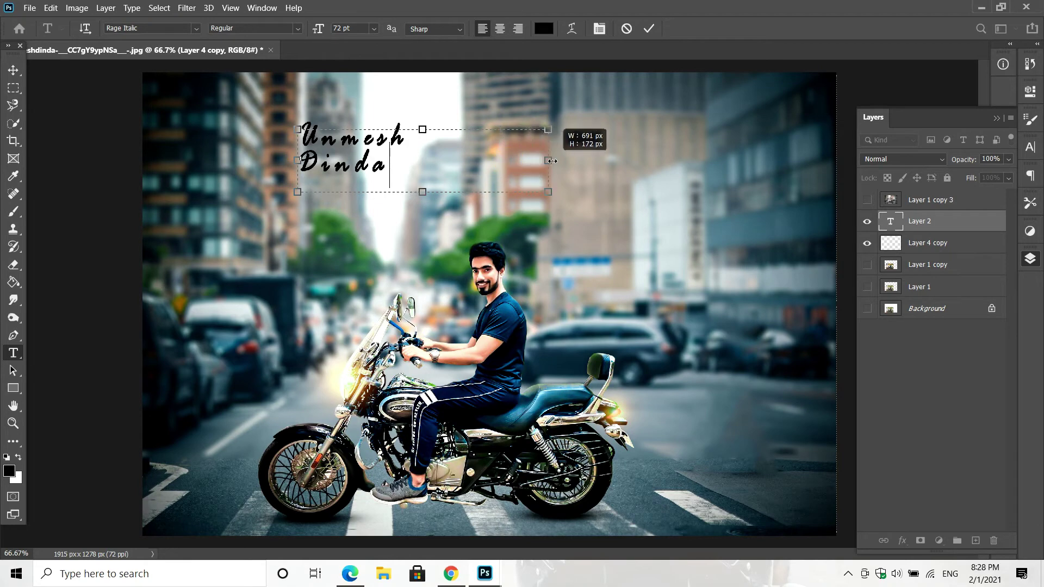
right_click(415, 143)
left_click(440, 154)
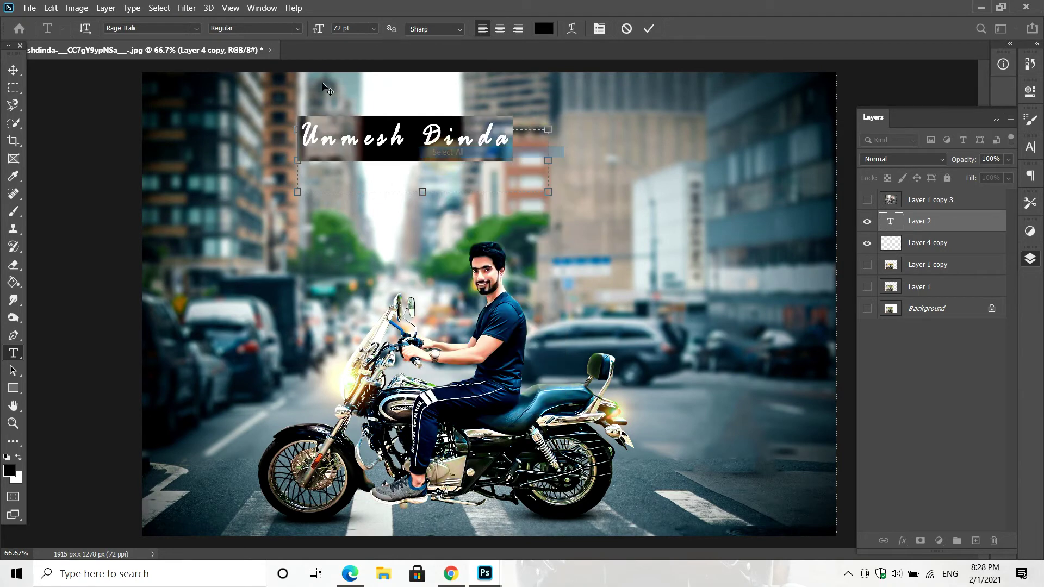
Set the name's font to Stencil and widen its box so it fits one line.
left_click(196, 29)
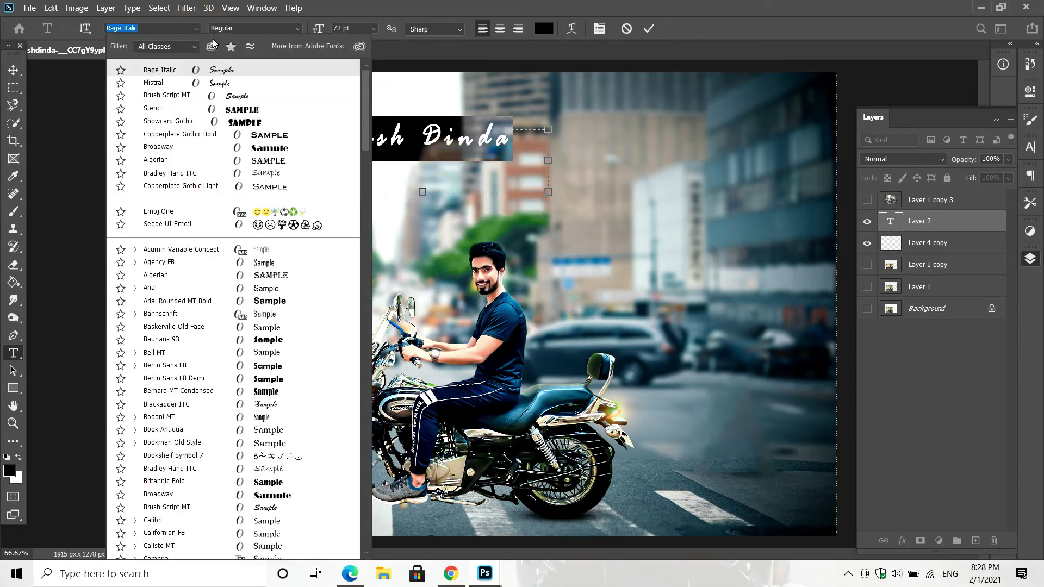
left_click(263, 108)
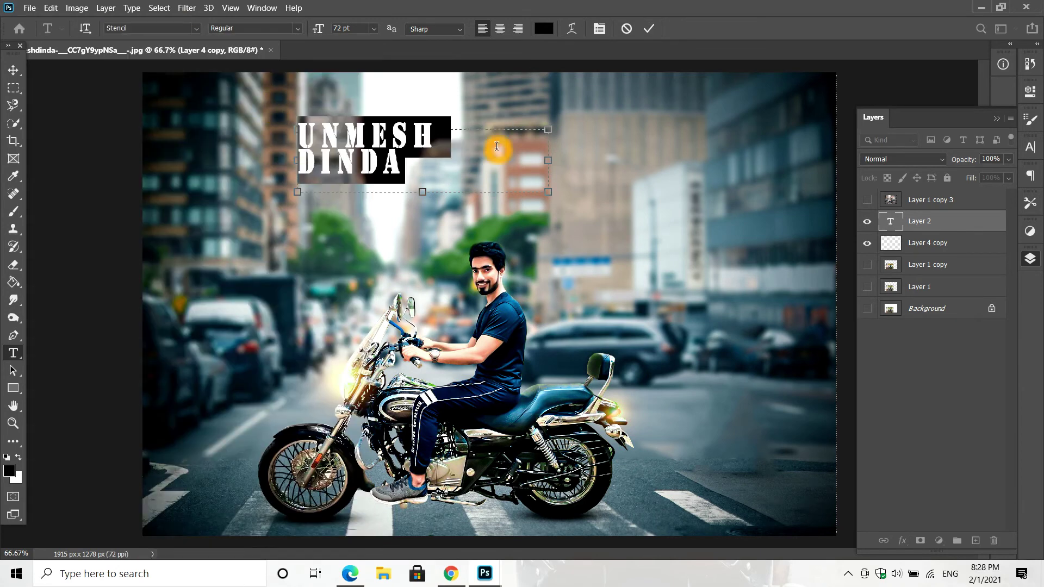
left_click_drag(548, 160, 614, 166)
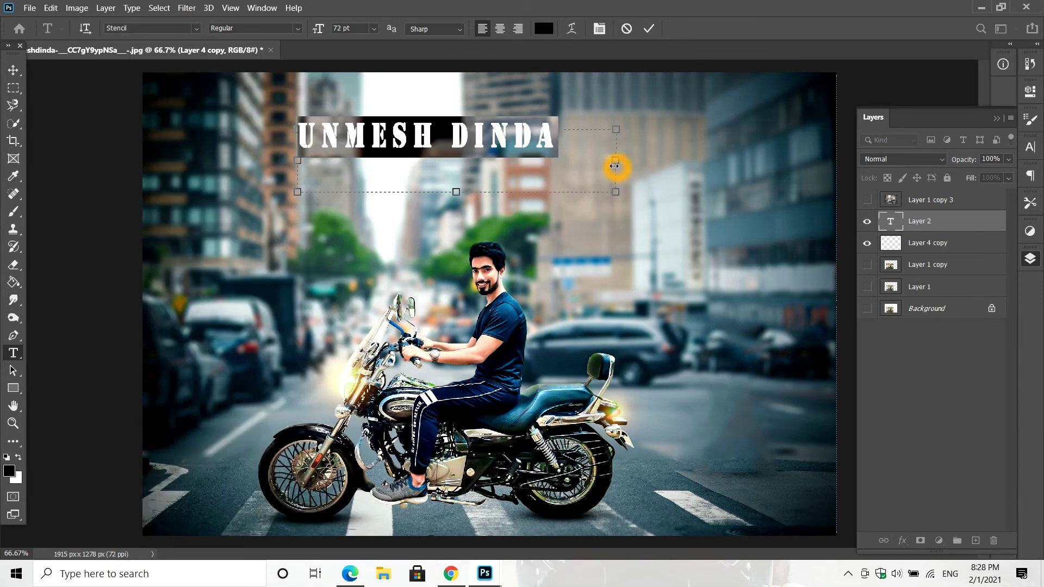
left_click(652, 29)
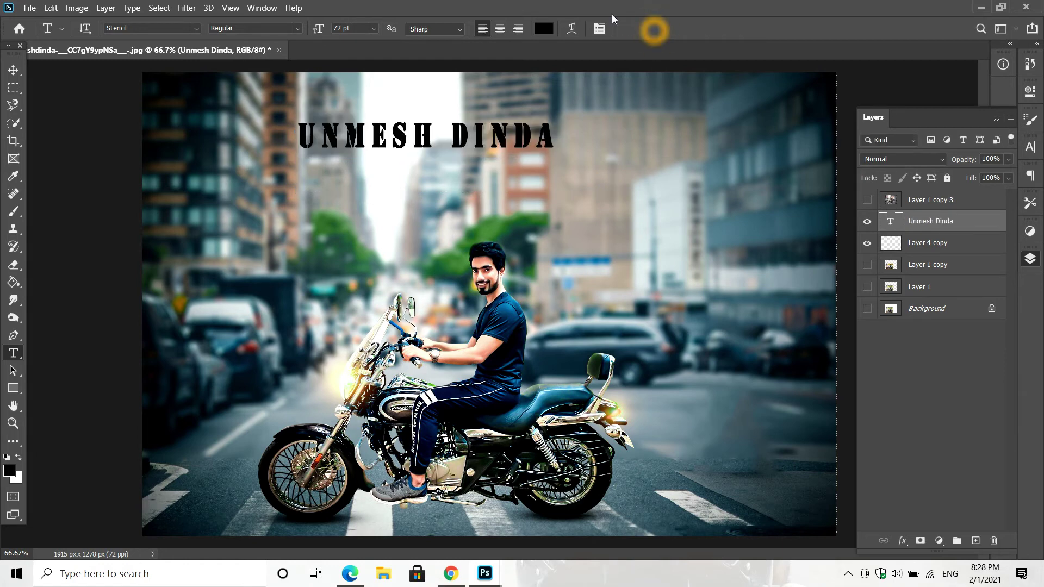
Colour the title text black (#000000) and commit the edit.
right_click(413, 135)
left_click(453, 140)
left_click(543, 28)
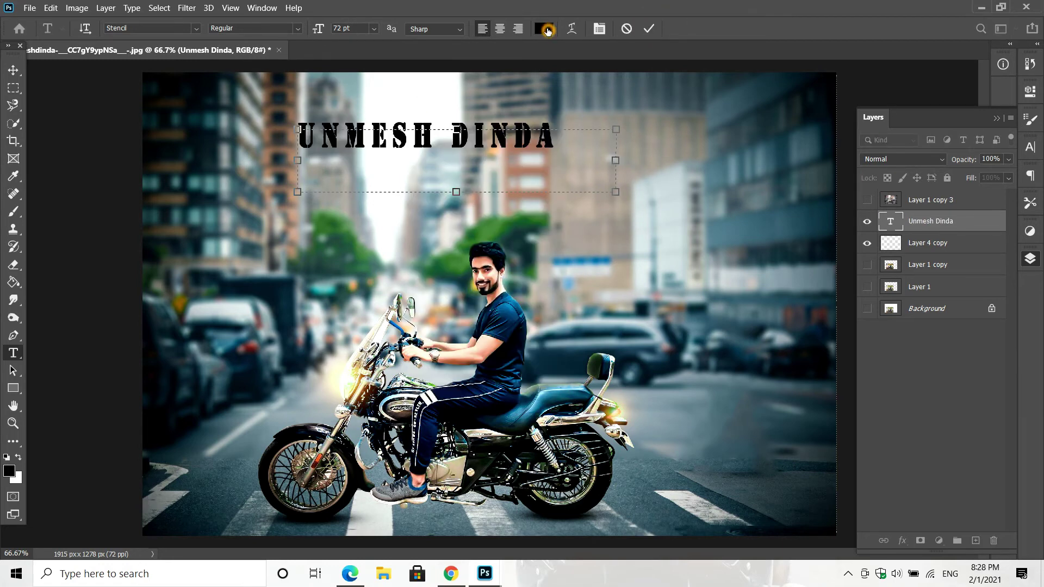
left_click(684, 53)
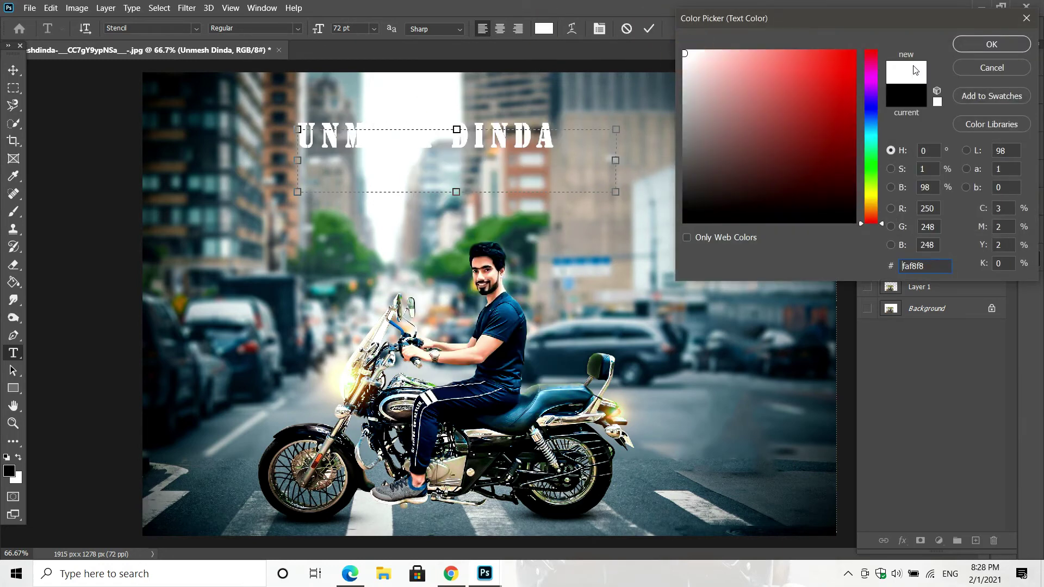
left_click_drag(818, 137, 851, 223)
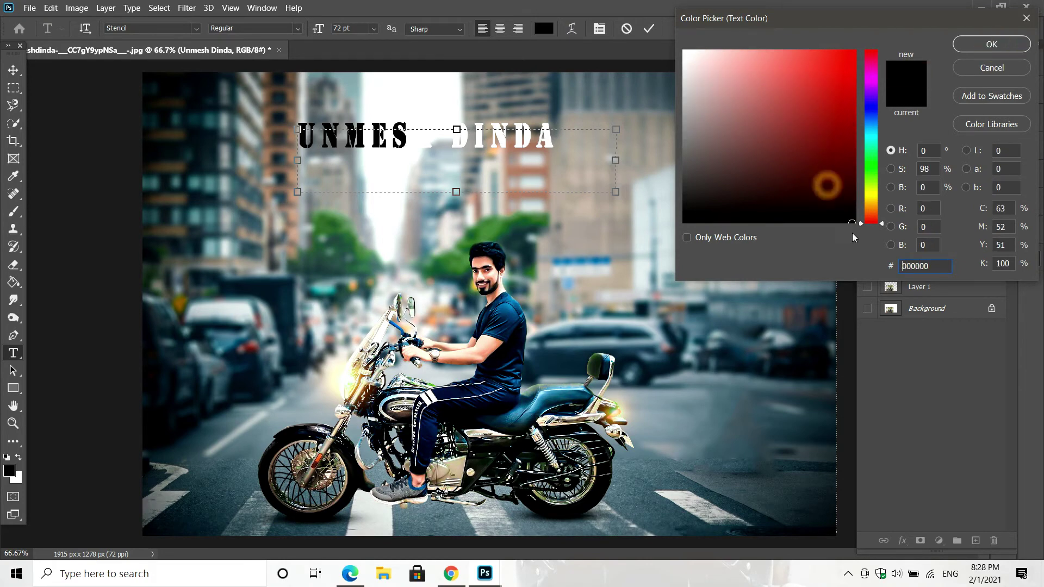
left_click(977, 45)
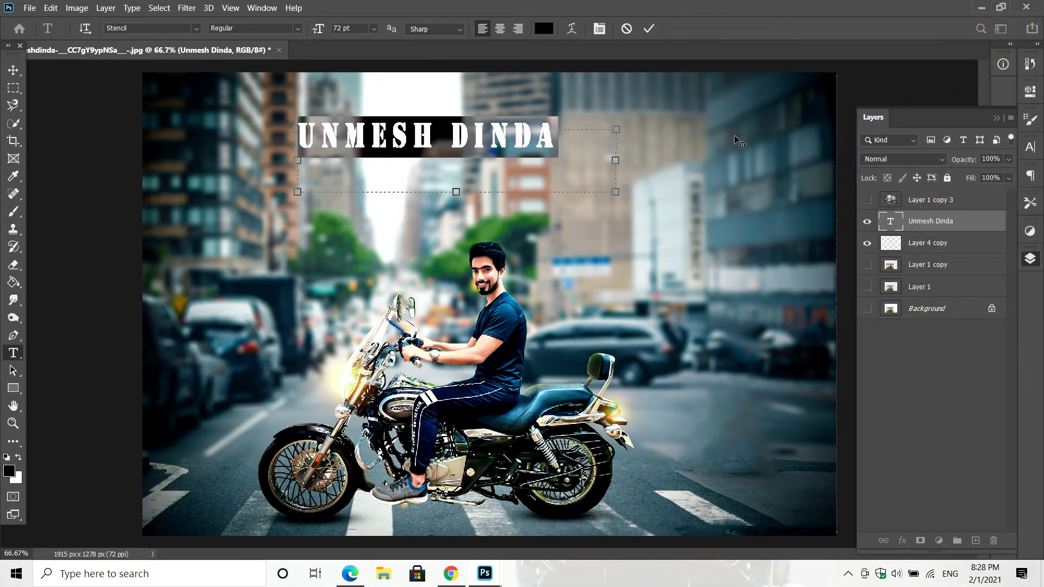
left_click(649, 30)
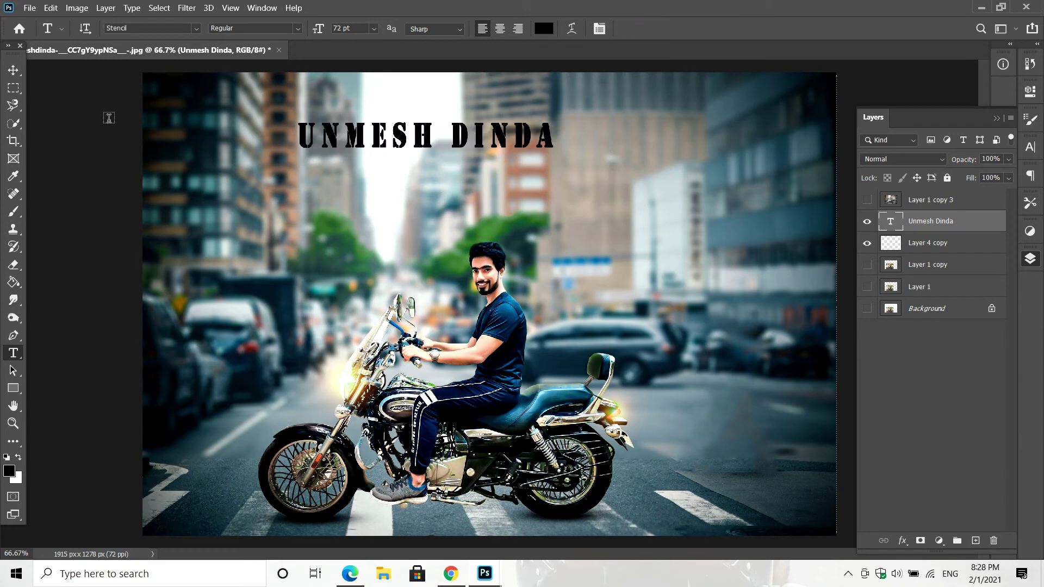
left_click(12, 69)
Move the title to the top right and give it a 2 px white stroke.
mouse_move(535, 135)
left_mouse_down()
mouse_move(742, 135)
mouse_move(783, 117)
left_mouse_up()
left_click(903, 540)
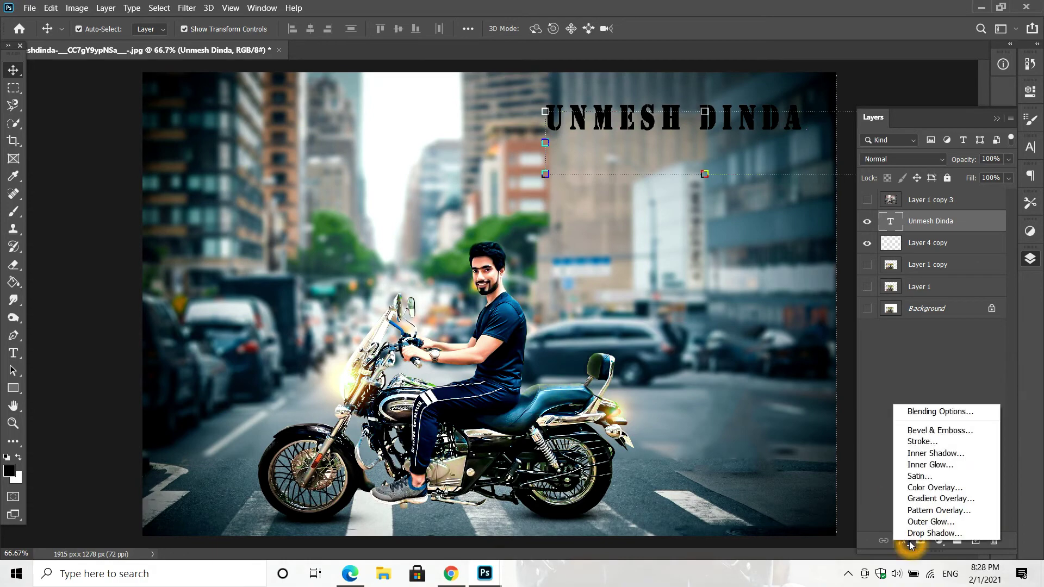
left_click(918, 441)
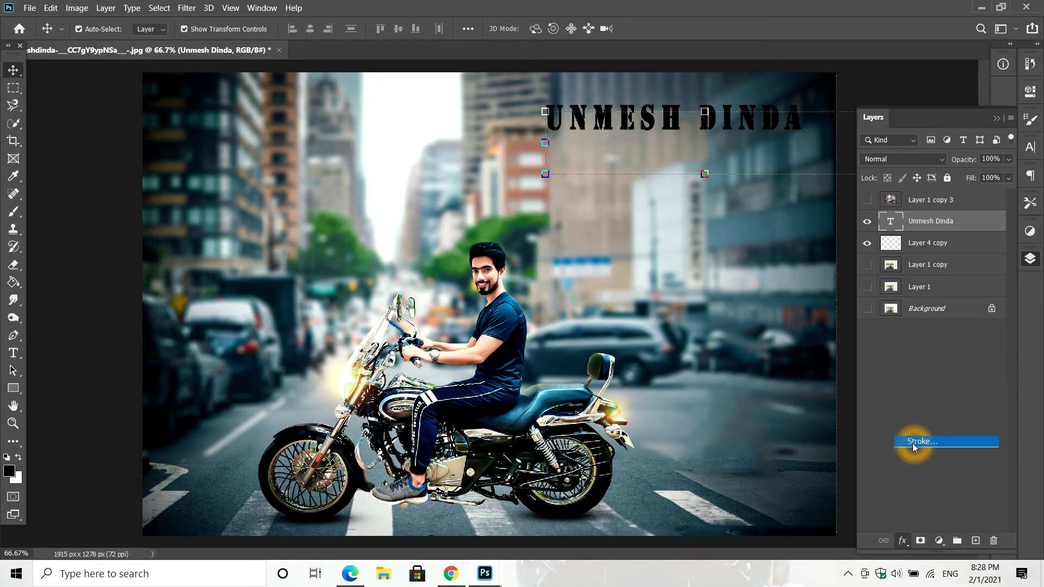
left_click_drag(847, 98, 834, 195)
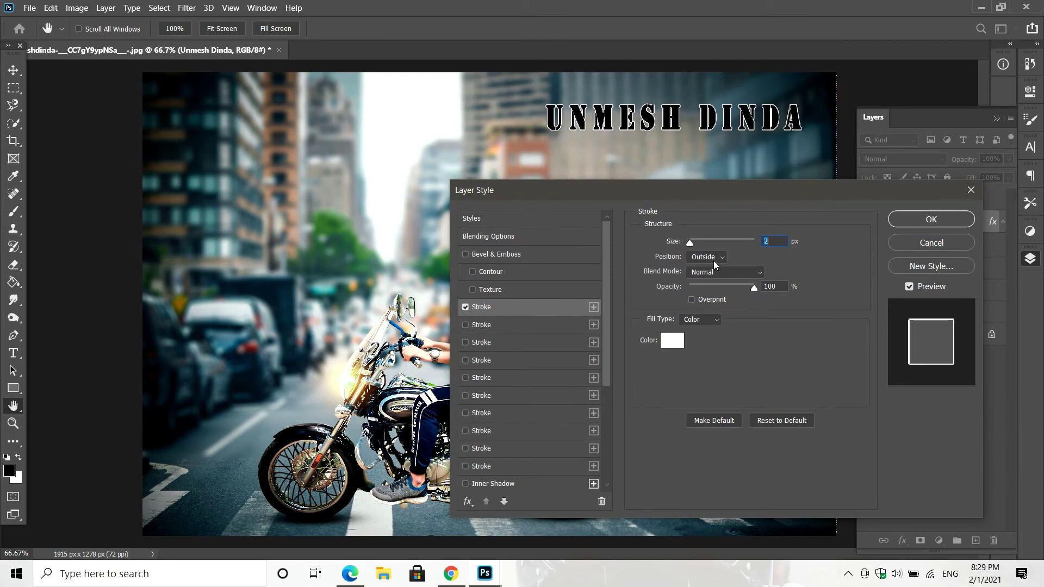
left_click(929, 220)
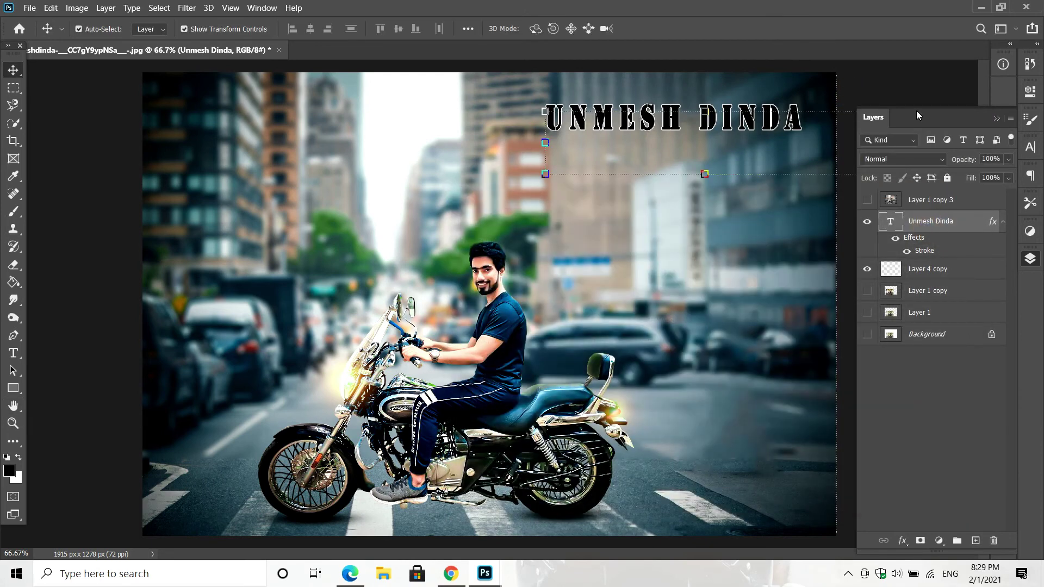
left_click(919, 95)
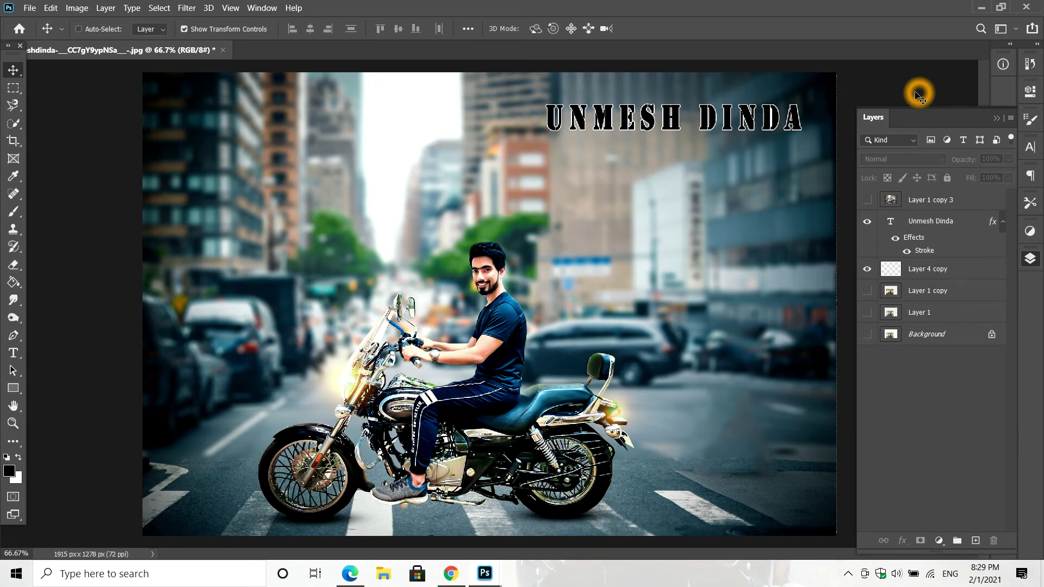
Nudge the title upward and scale it down slightly with Free Transform.
key("ctrl+minus")
left_click(697, 157, "ctrl")
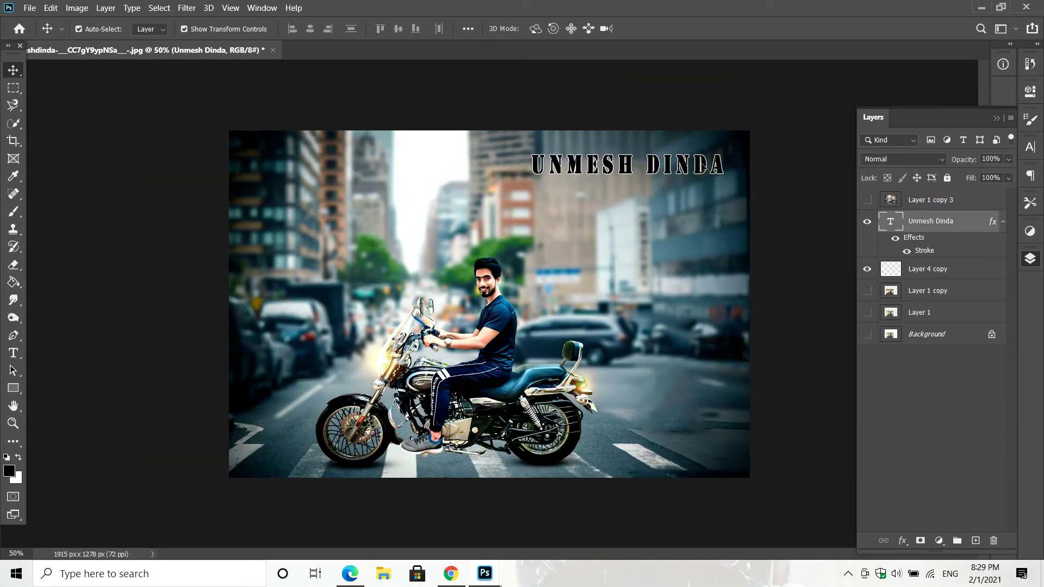
left_click_drag(703, 164, 704, 152)
key("ctrl+t")
left_click_drag(533, 195, 563, 187)
left_click(636, 100)
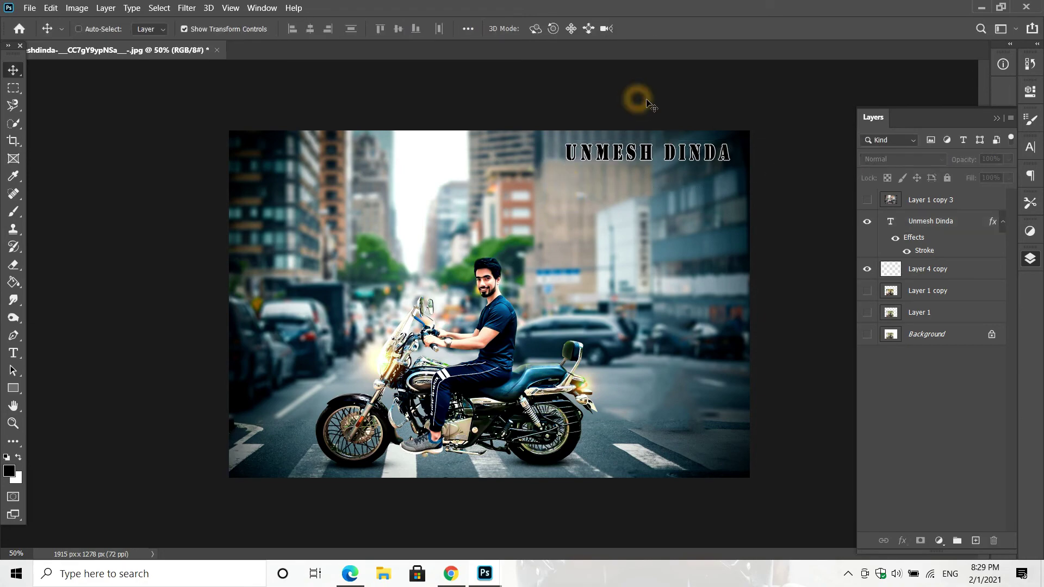
key("ctrl+plus")
Merge Visible to flatten the title into the image, then inspect the result.
right_click(931, 225)
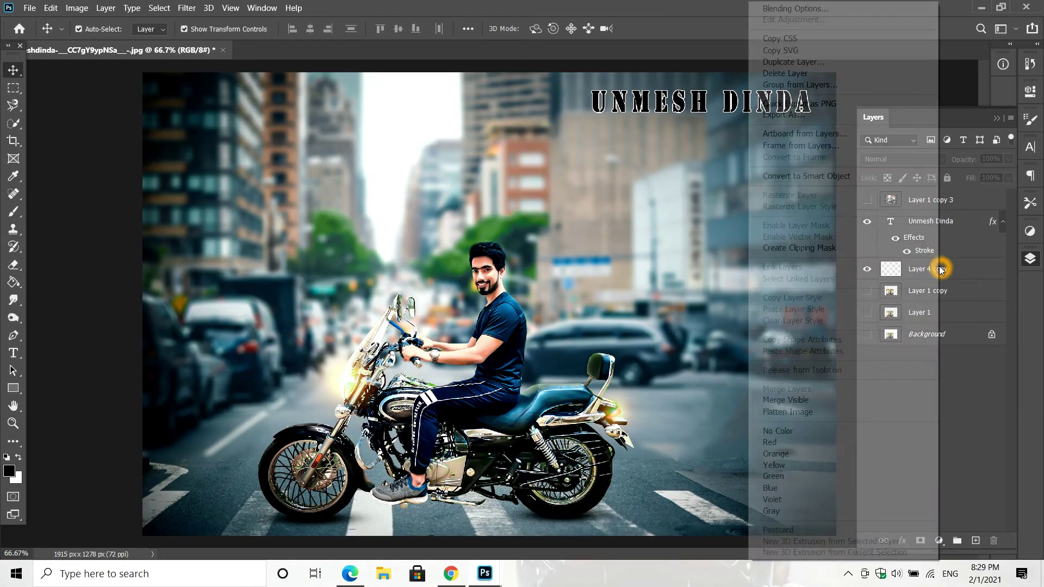
left_click(820, 403)
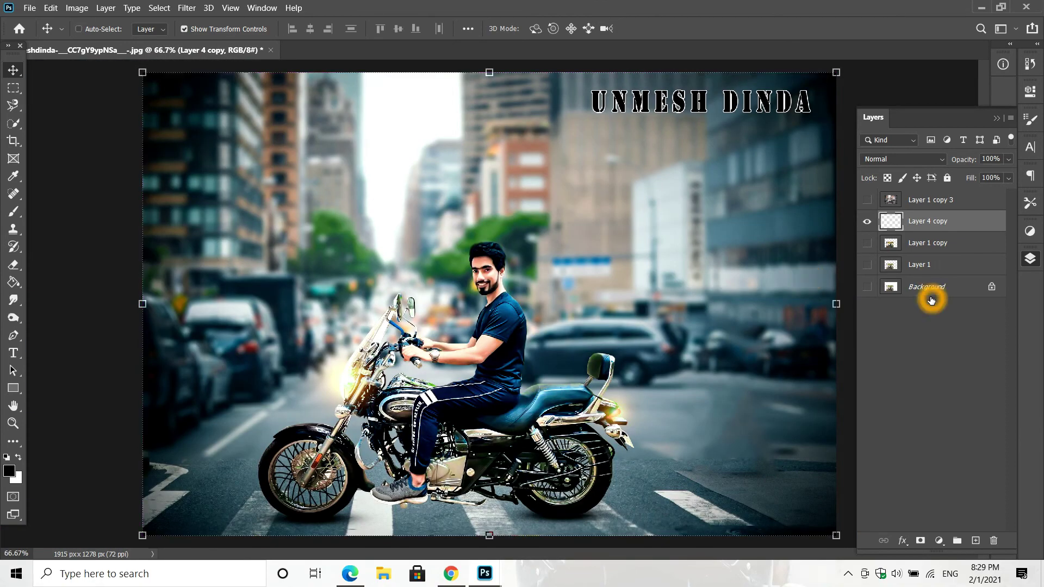
key("ctrl+minus")
key("ctrl+plus")
key("ctrl+plus")
left_click_drag(786, 222, 624, 336)
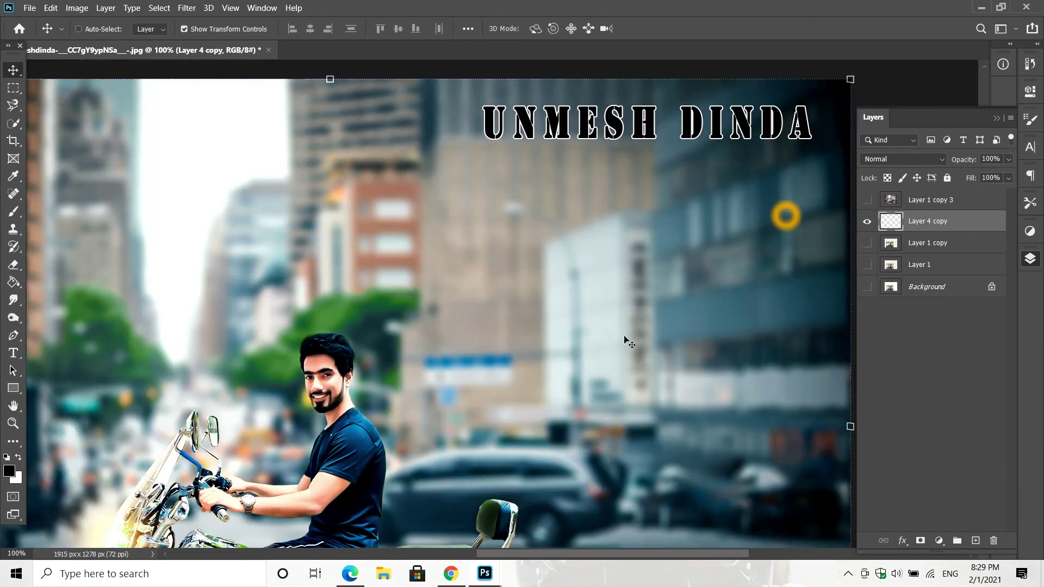
key("ctrl+minus")
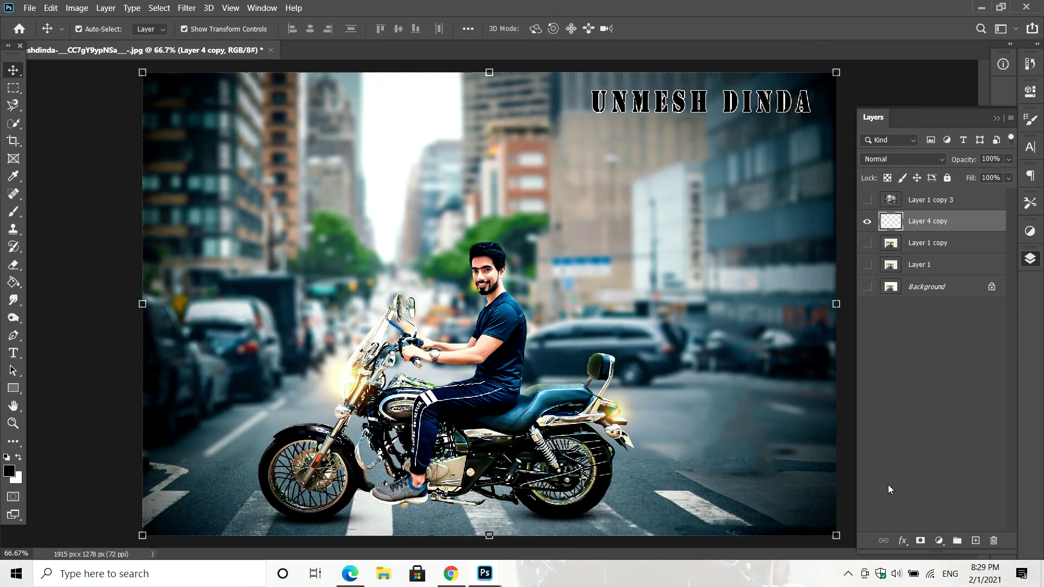
left_click(13, 70)
Save the composite as a maximum-quality JPEG in Desktop > pixmart with a trimmed file name.
left_click(537, 293)
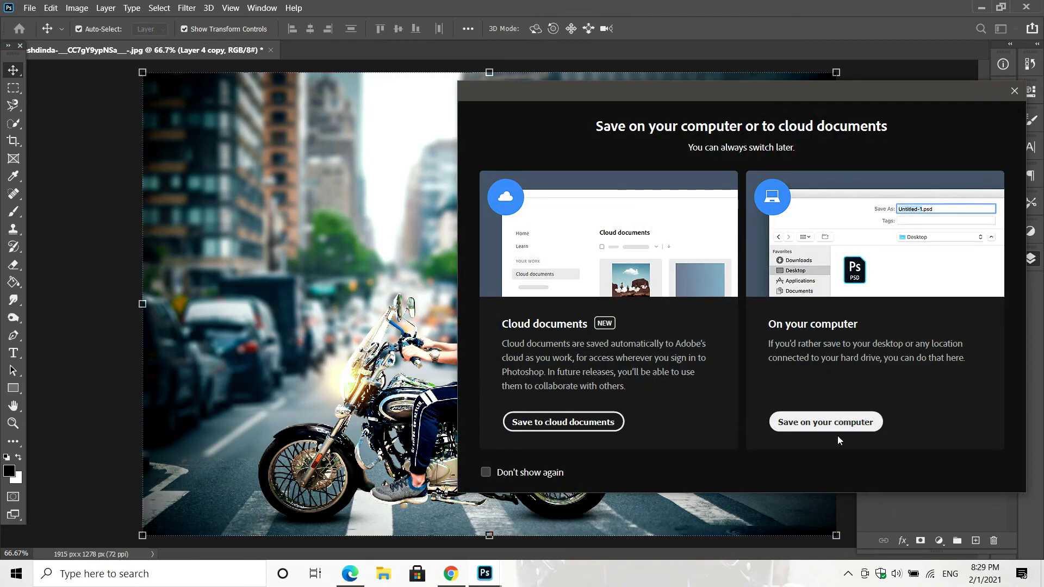
left_click(837, 439)
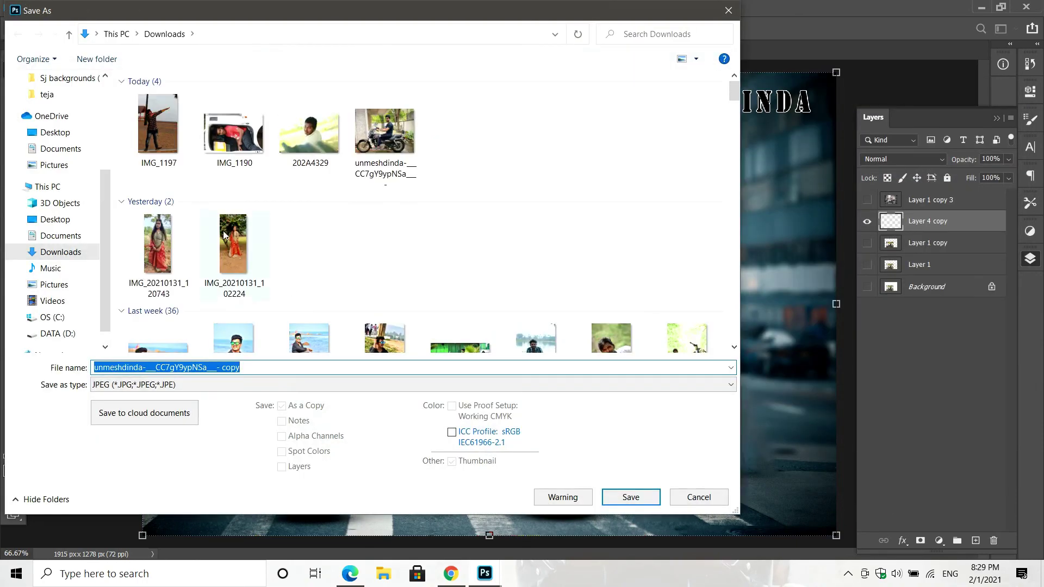
scroll(59, 143, "up", 5)
left_click(69, 210)
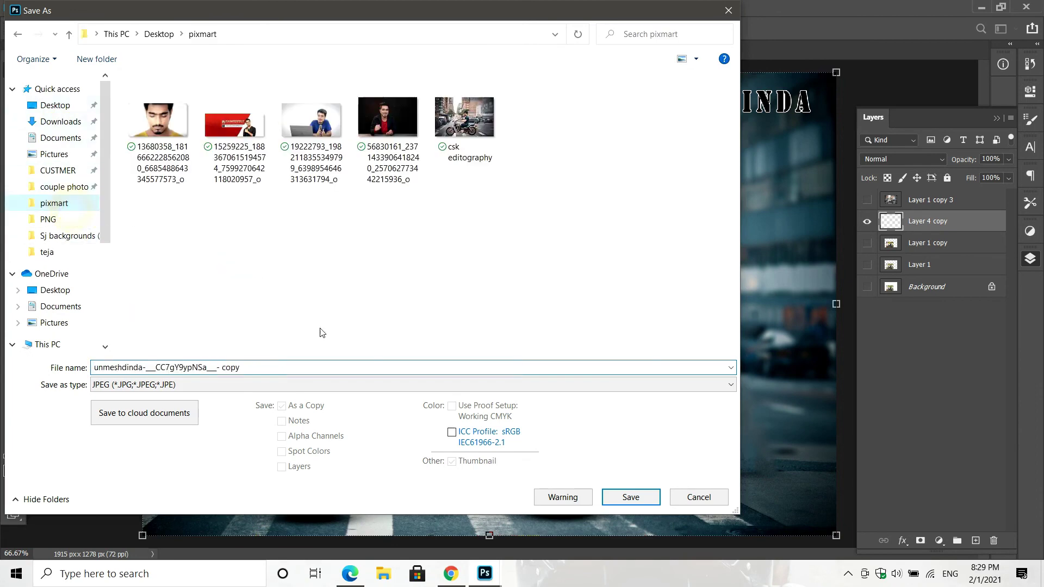
left_click(475, 411)
left_click(291, 367)
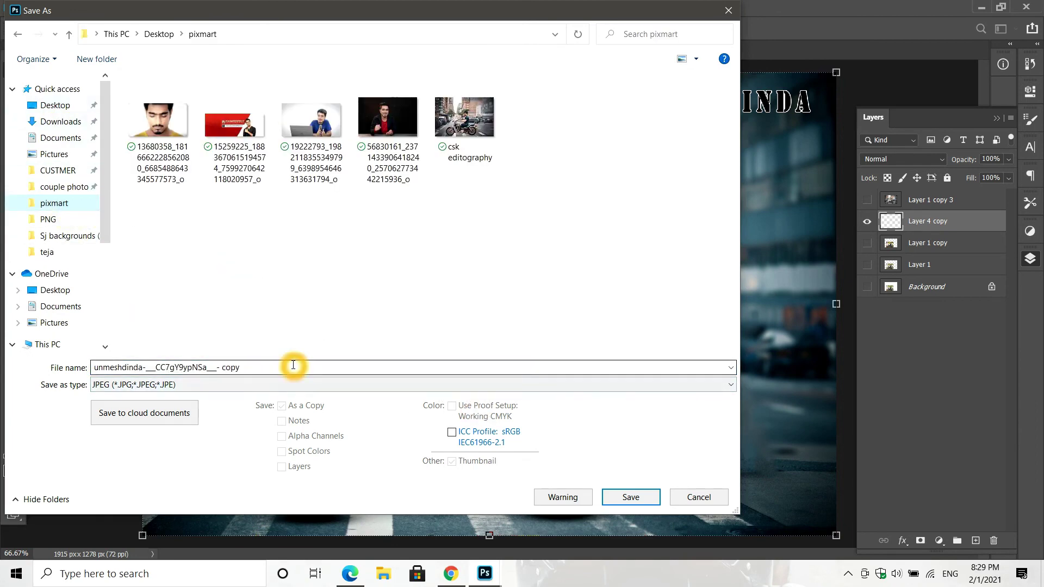
left_click(291, 367)
key("BackSpace")
key("BackSpace")
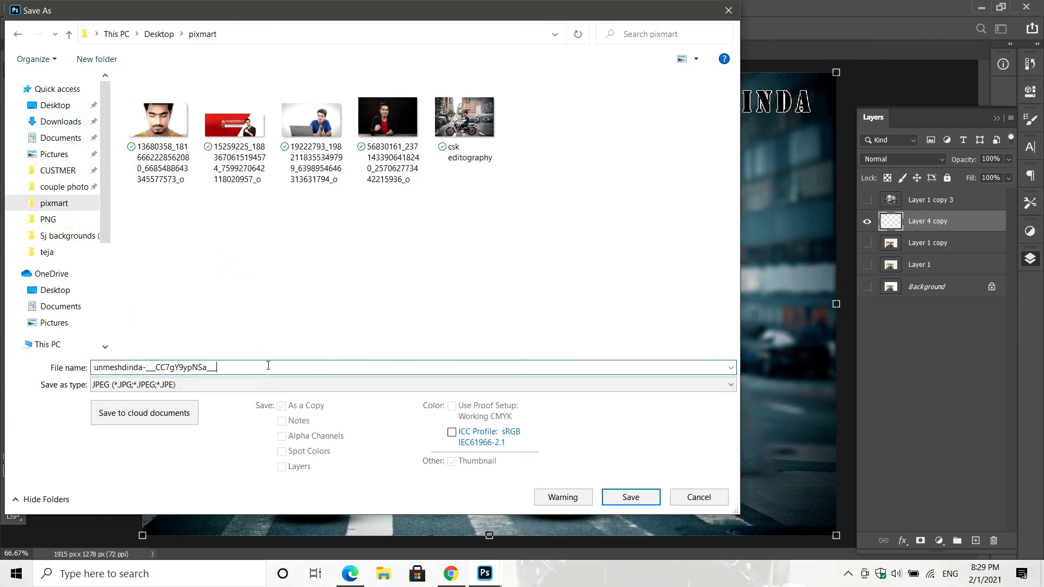
left_click(268, 366)
key("BackSpace")
key("BackSpace")
key("BackSpace")
left_click(621, 499)
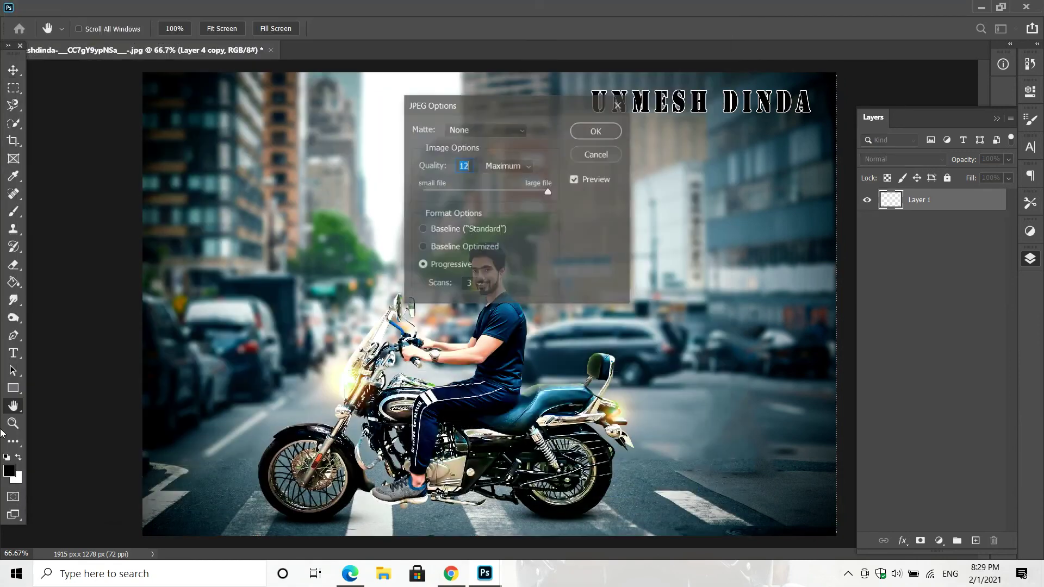
left_click(605, 132)
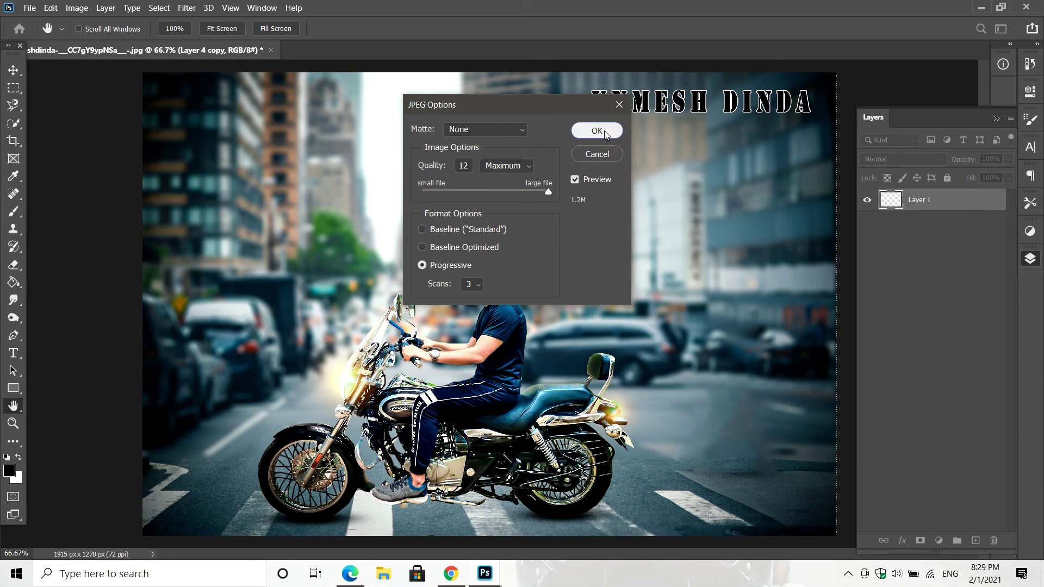
left_click(848, 576)
right_click(822, 544)
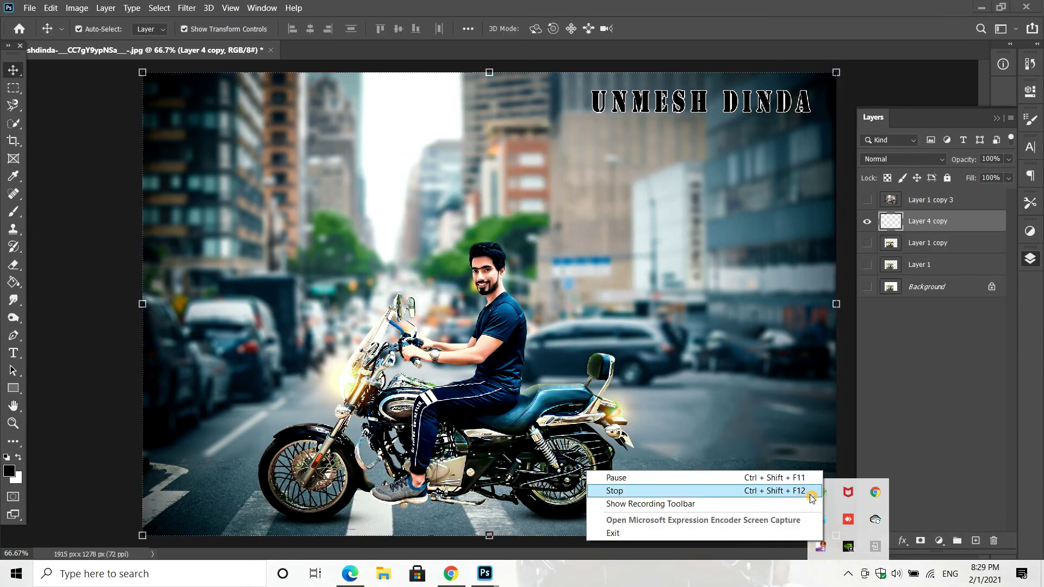